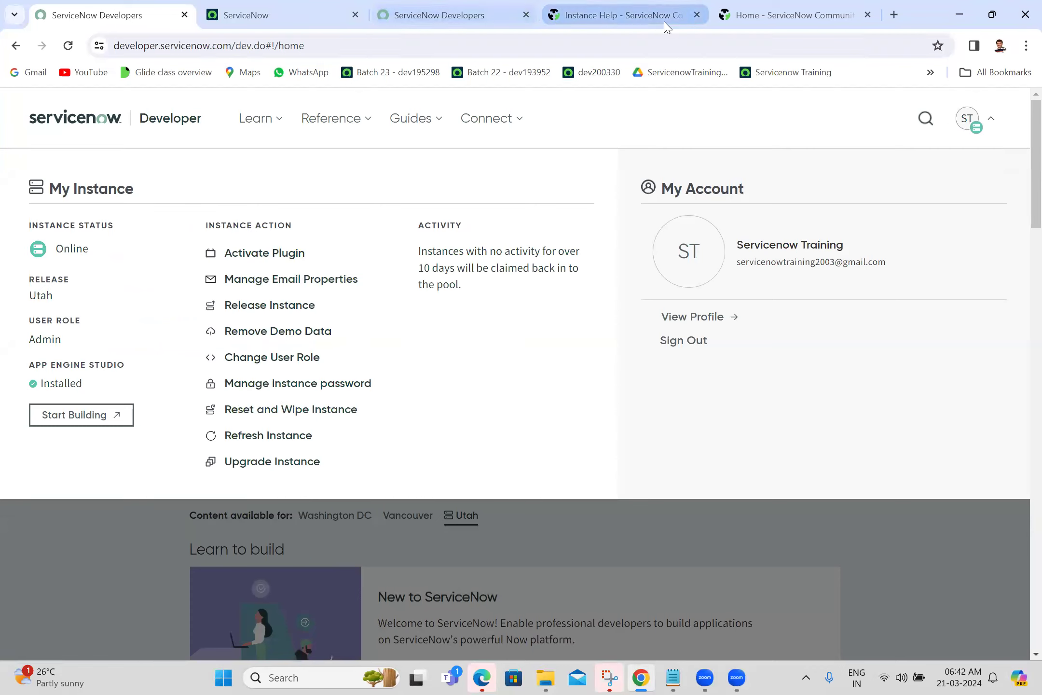
Close the Instance Help and ServiceNow Community tabs and bring up the PDI Guide tab.
{"action": "left_click", "coordinate": [697, 15]}
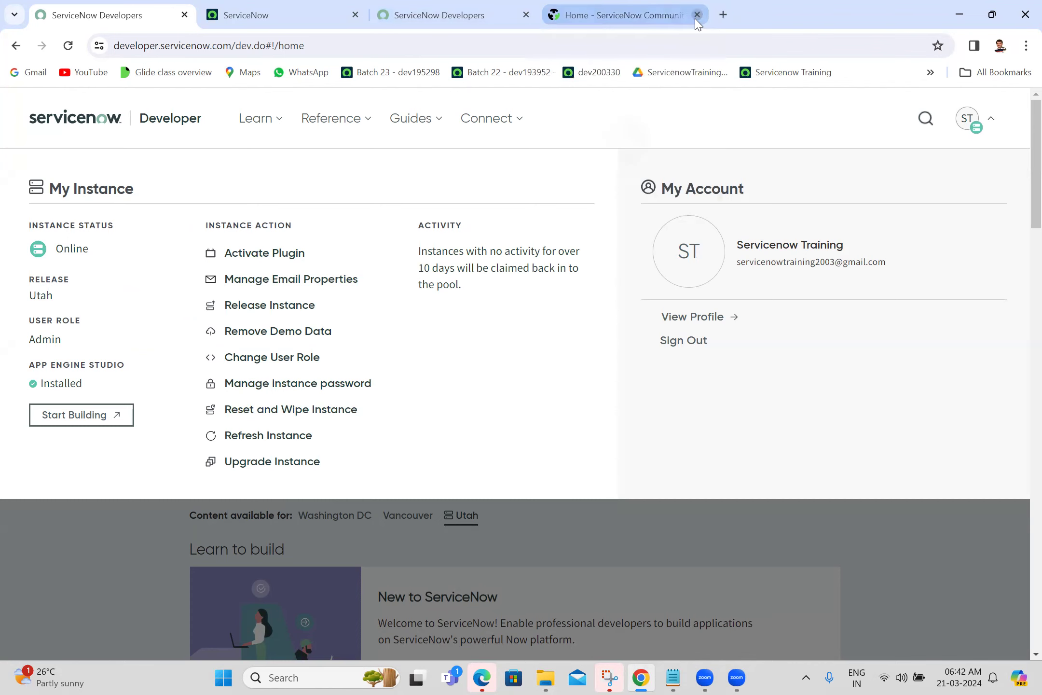
{"action": "left_click", "coordinate": [697, 15]}
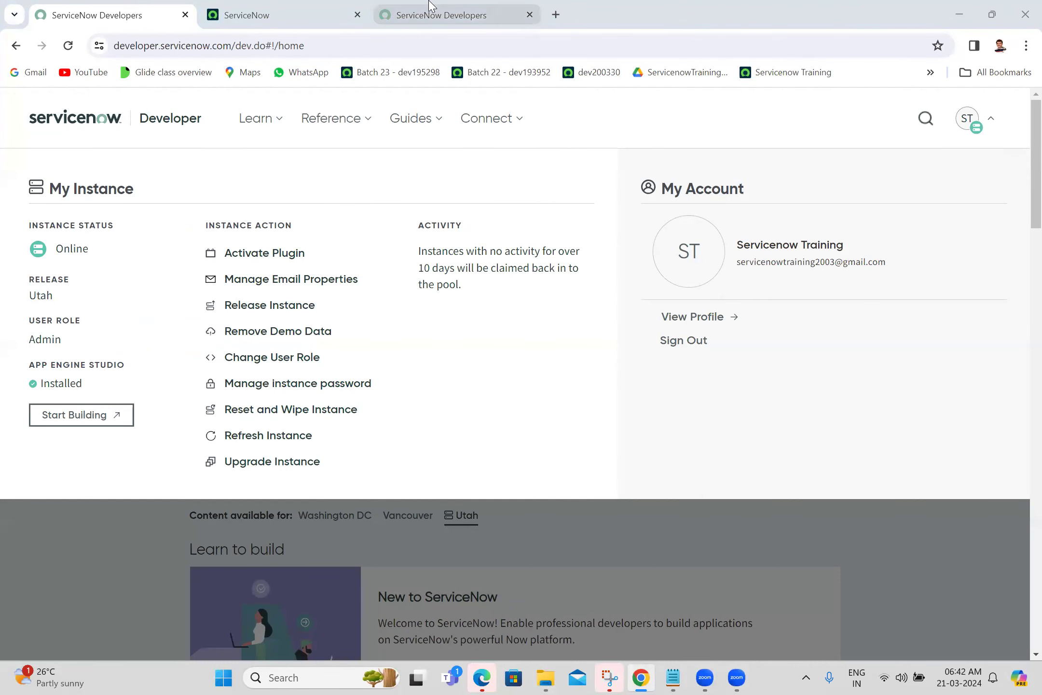
{"action": "left_click", "coordinate": [458, 12]}
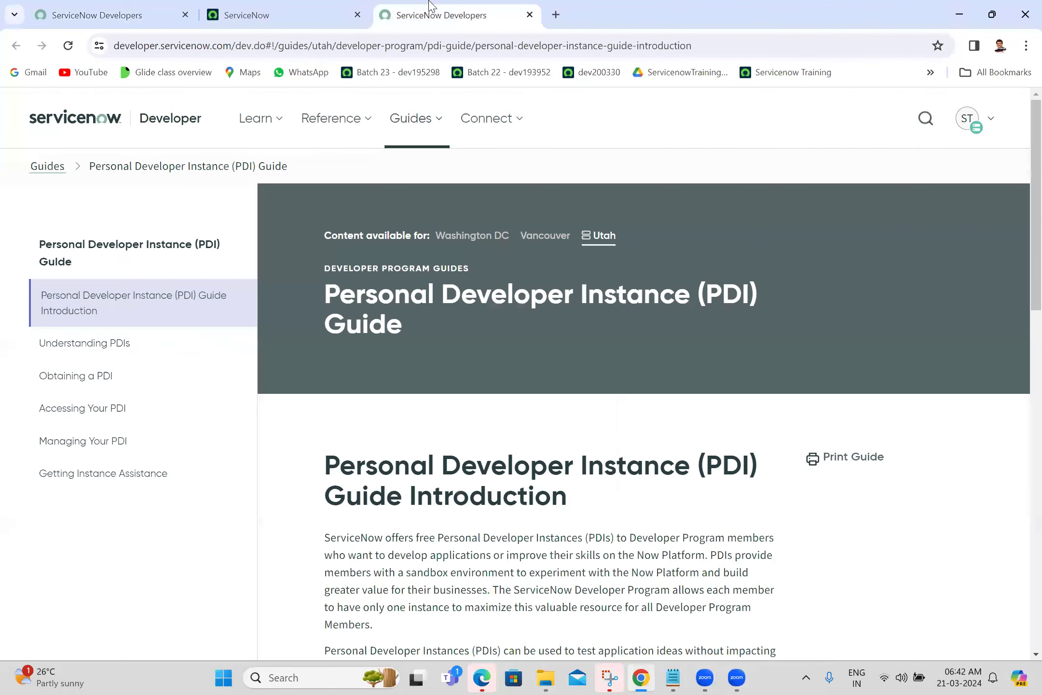
Close the PDI Guide tab and return to the developer portal home at 100% zoom.
{"action": "left_click", "coordinate": [530, 15]}
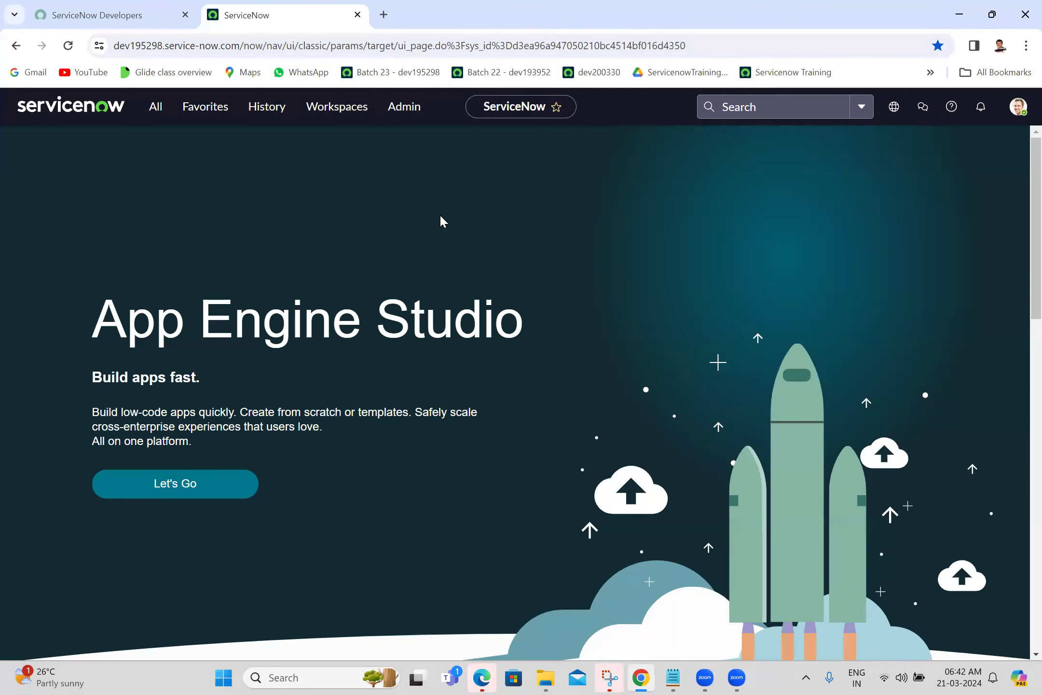
{"action": "key", "text": "ctrl+plus"}
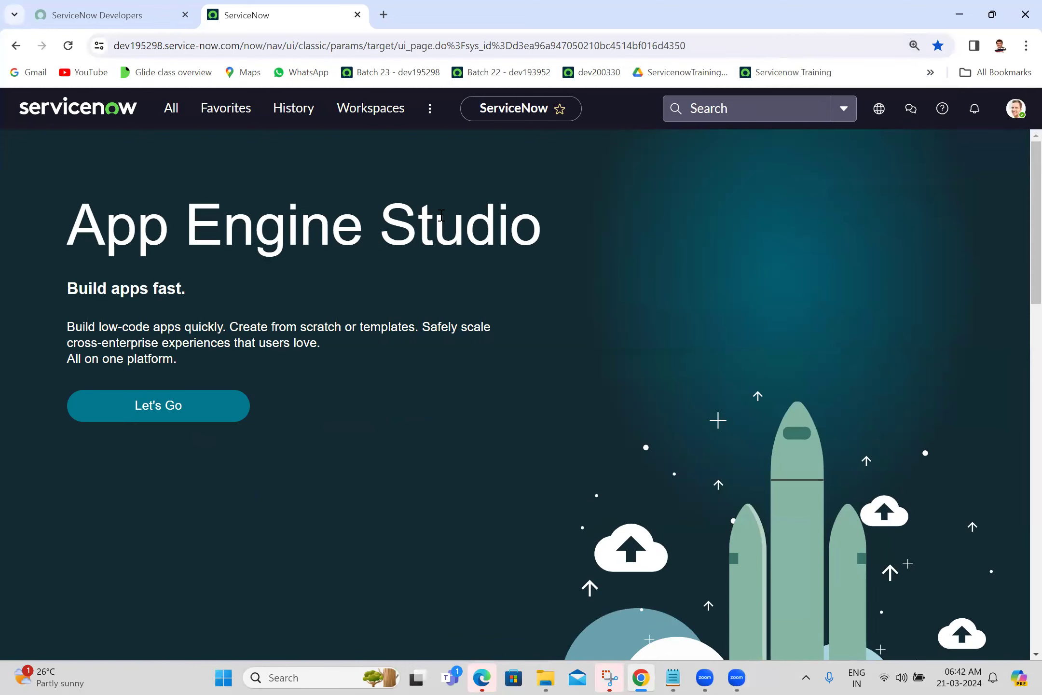
{"action": "key", "text": "ctrl+minus"}
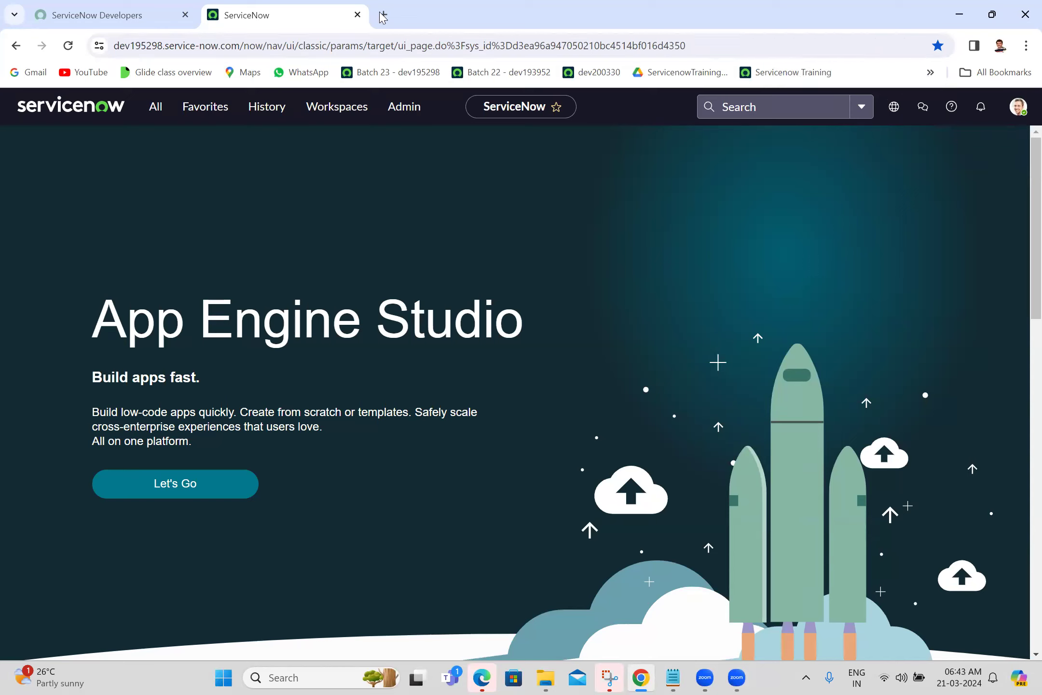
{"action": "left_click", "coordinate": [97, 14]}
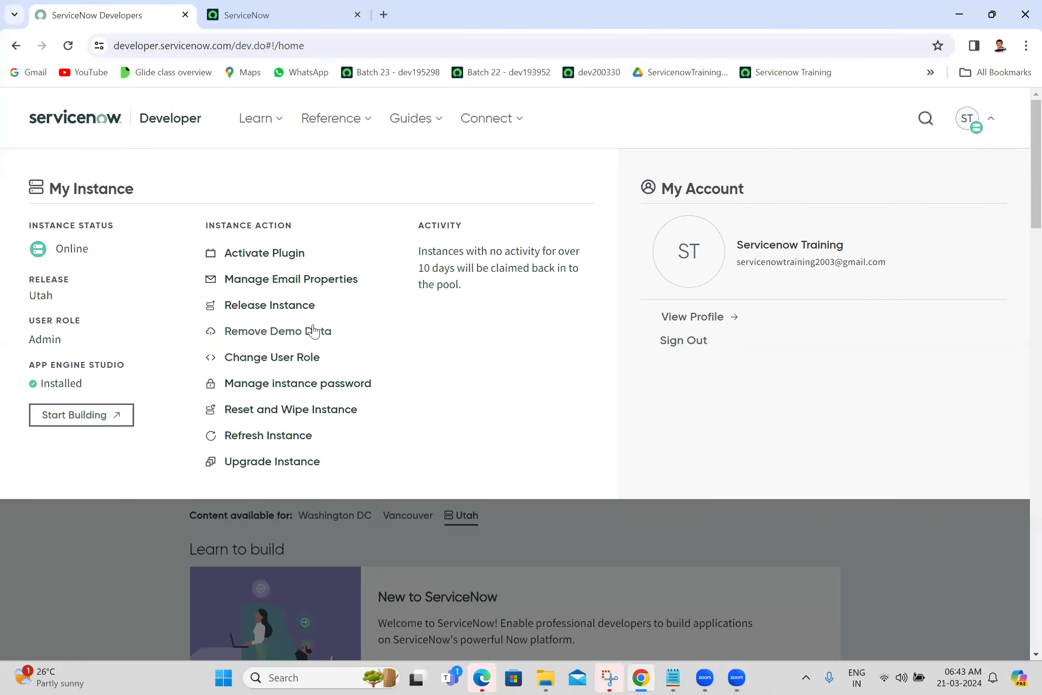
Reveal the instance login credentials, select the password, and return to the App Engine Studio tab.
{"action": "left_click", "coordinate": [271, 386]}
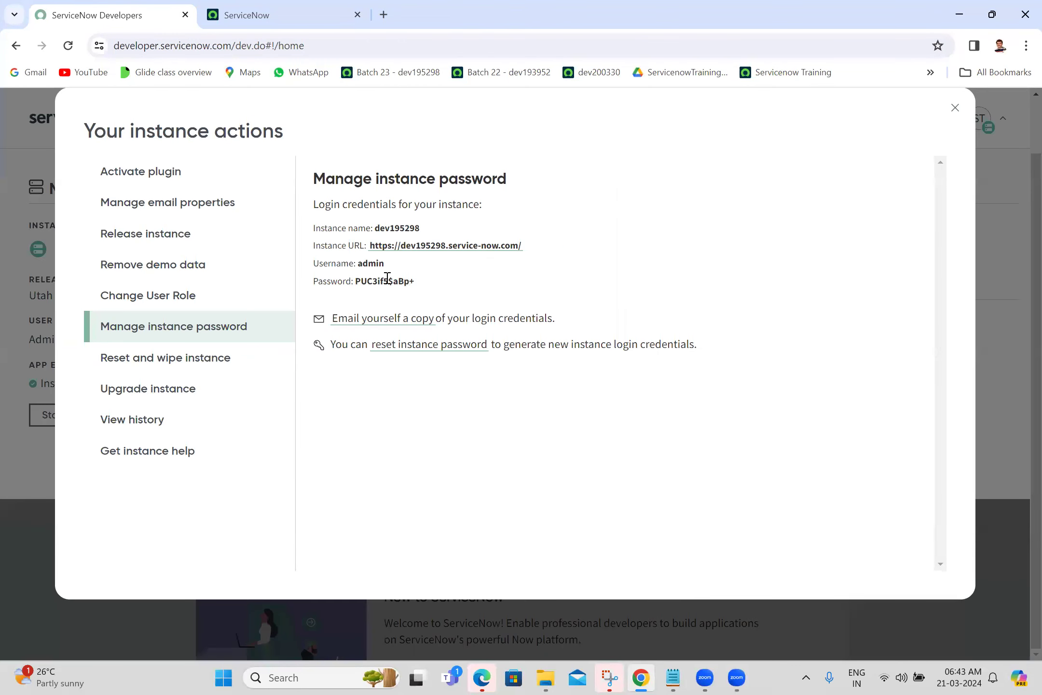
{"action": "double_click", "coordinate": [364, 280]}
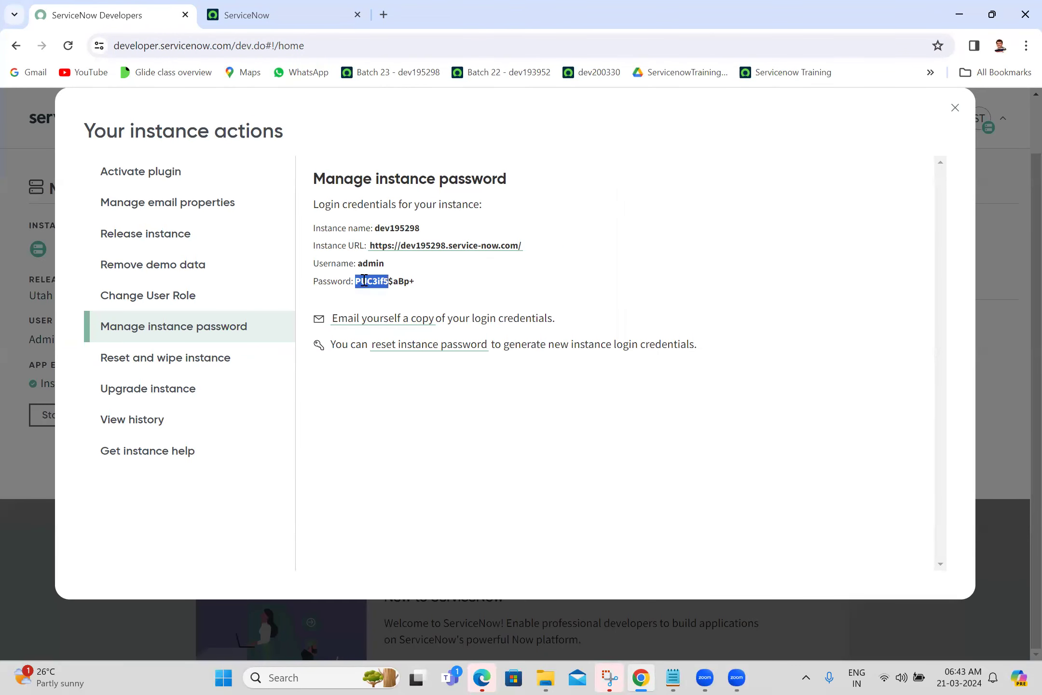
{"action": "double_click", "coordinate": [398, 281]}
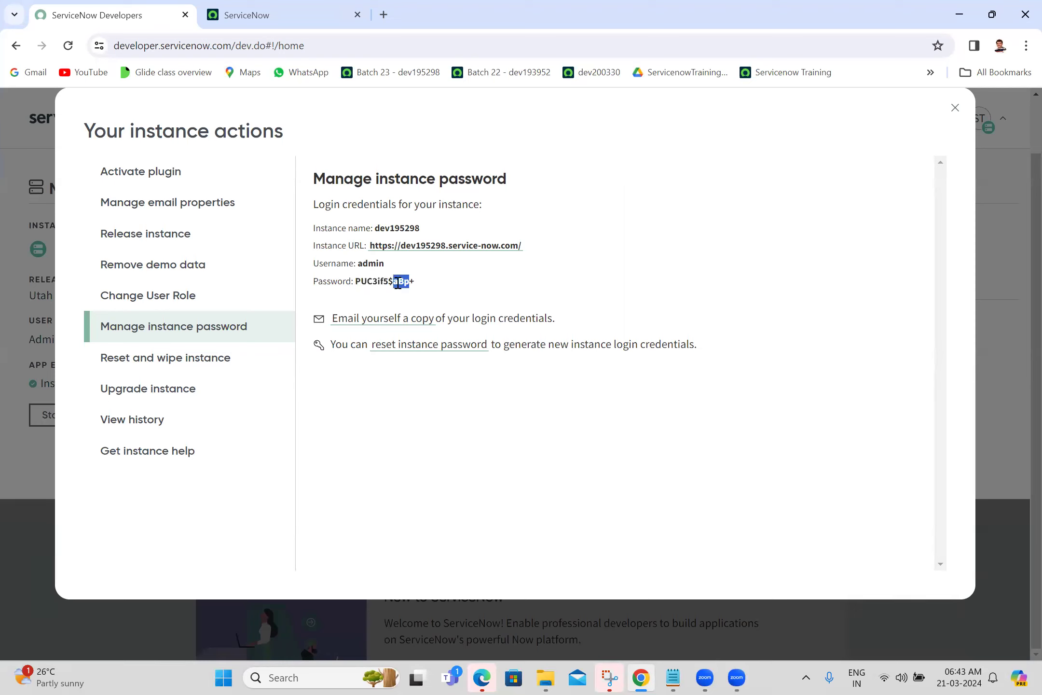
{"action": "double_click", "coordinate": [360, 282]}
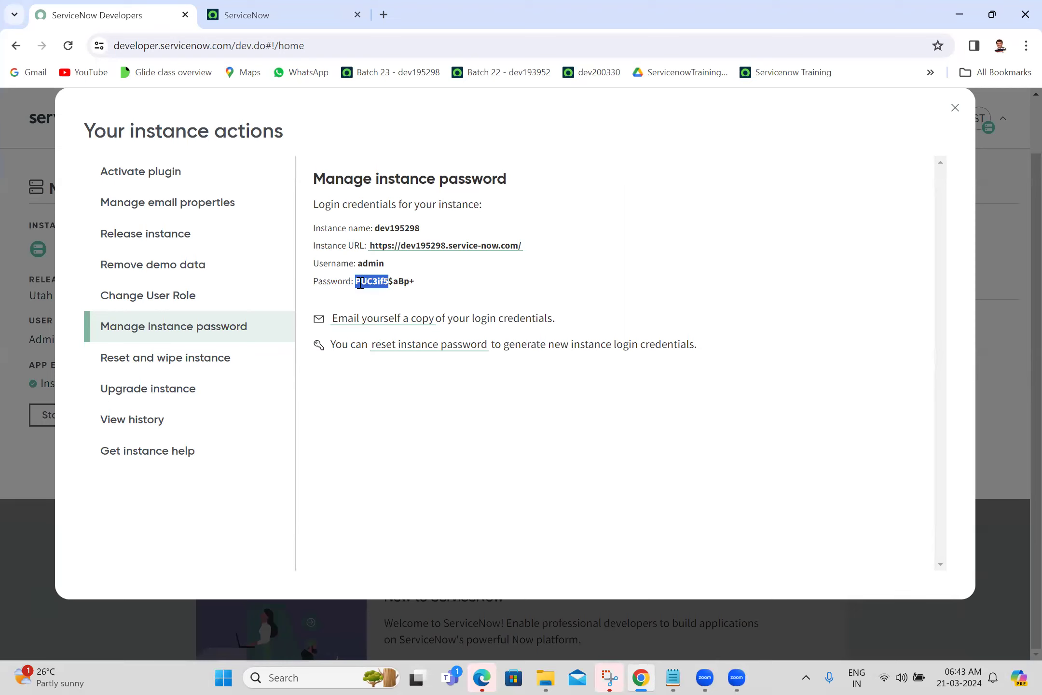
{"action": "left_click", "coordinate": [389, 281]}
{"action": "left_click", "coordinate": [300, 7]}
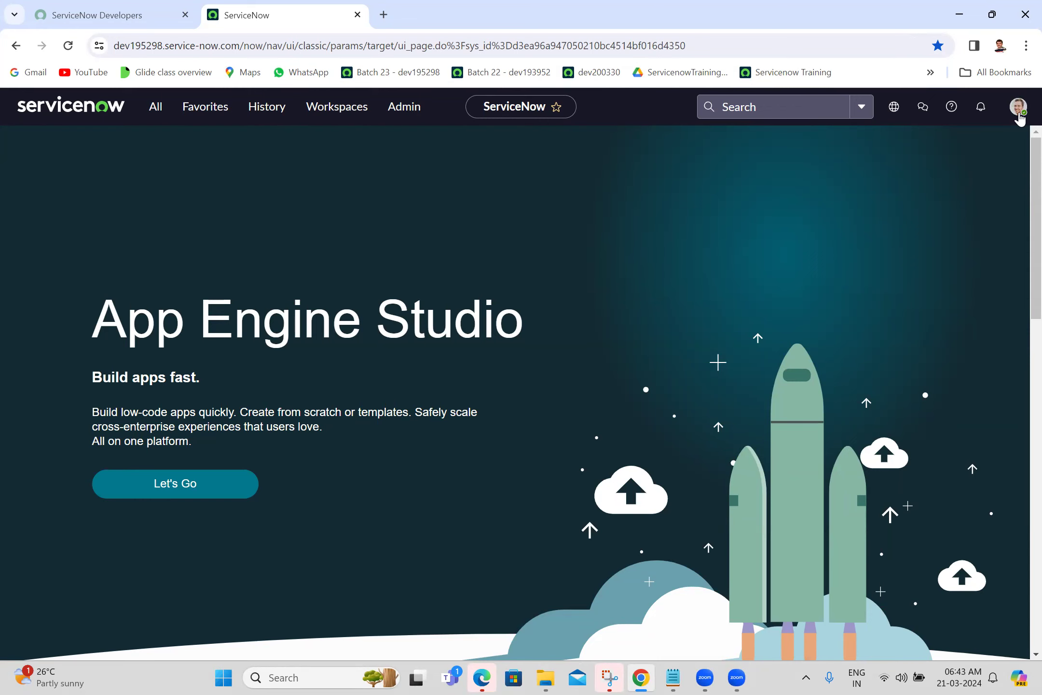
At 110% zoom, open the System Administrator profile and its Change password form.
{"action": "key", "text": "ctrl+plus"}
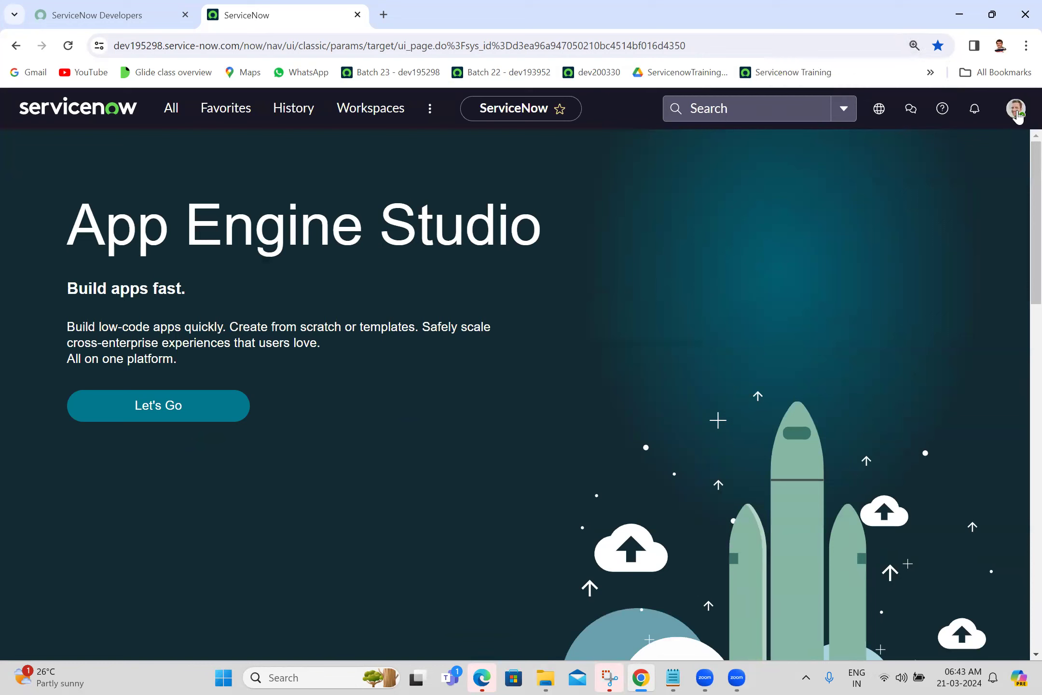
{"action": "left_click", "coordinate": [1015, 110]}
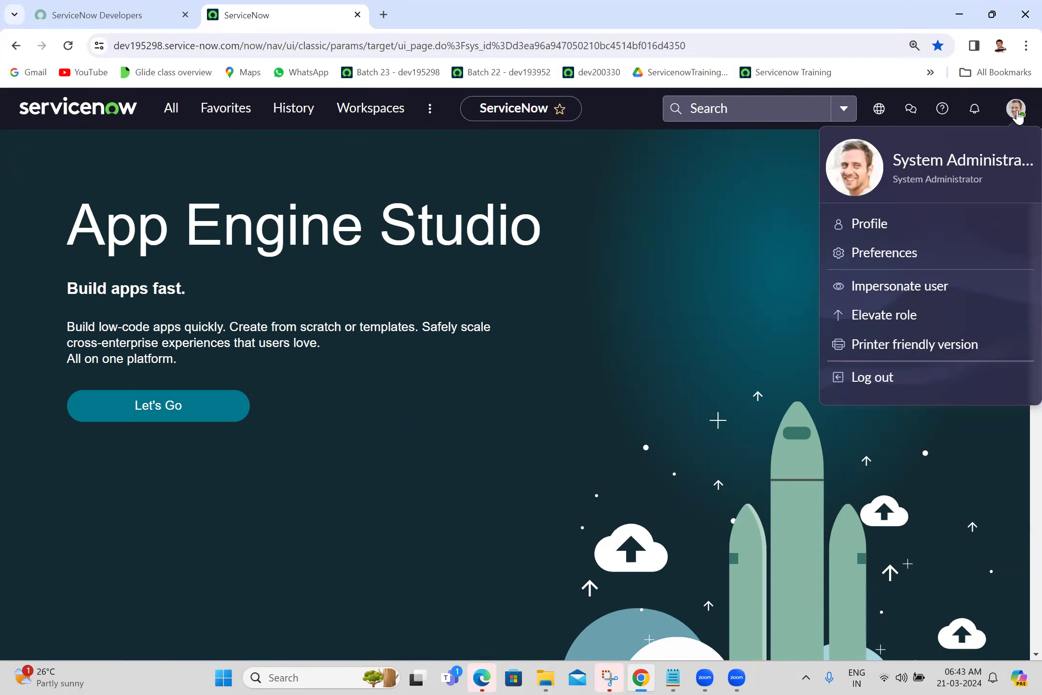
{"action": "left_click", "coordinate": [885, 225]}
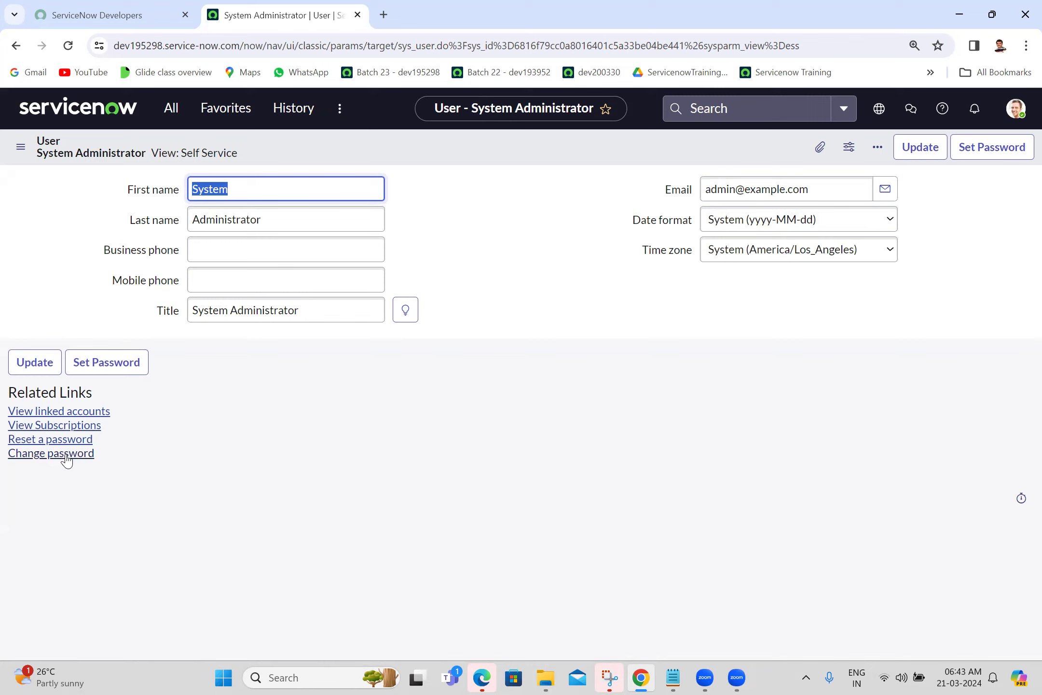
{"action": "left_click", "coordinate": [1015, 111]}
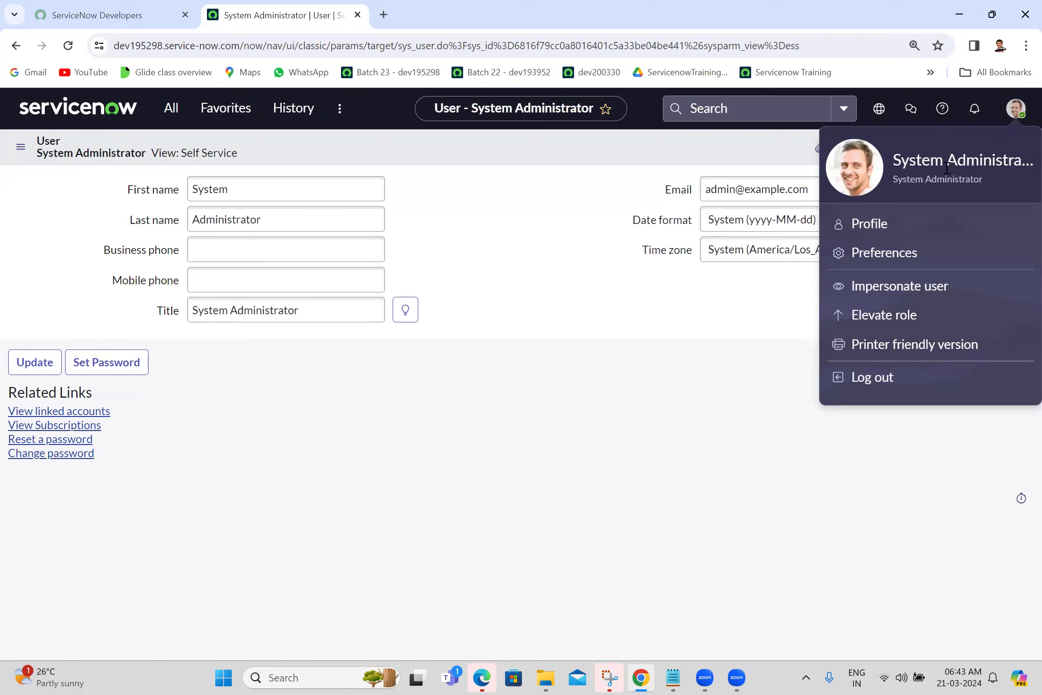
{"action": "left_click", "coordinate": [878, 225]}
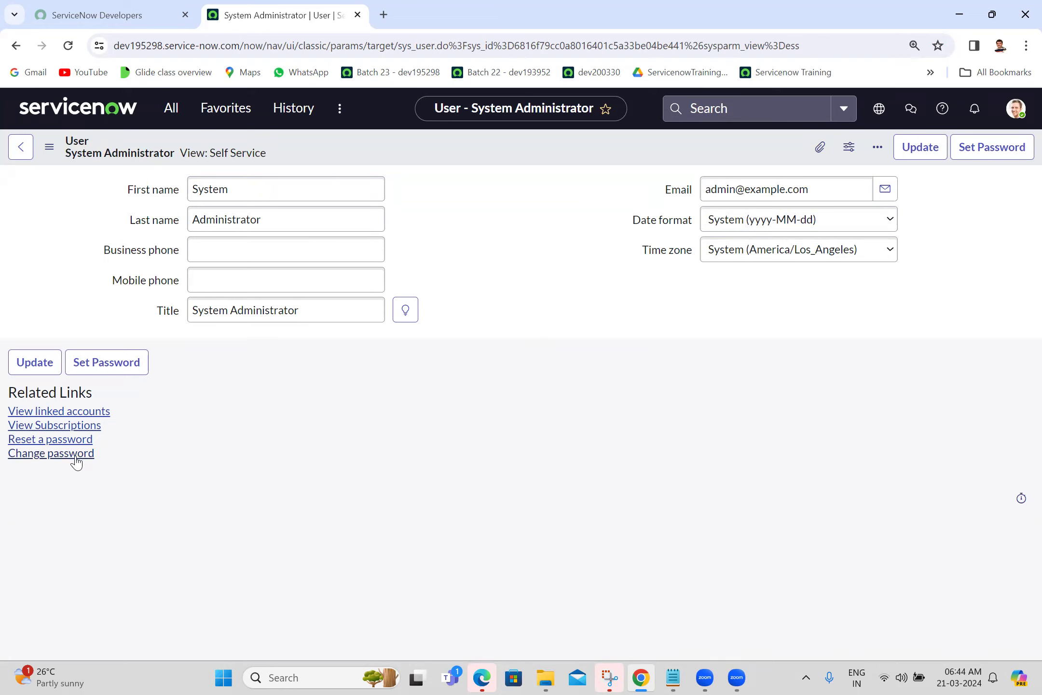
{"action": "left_click", "coordinate": [44, 456]}
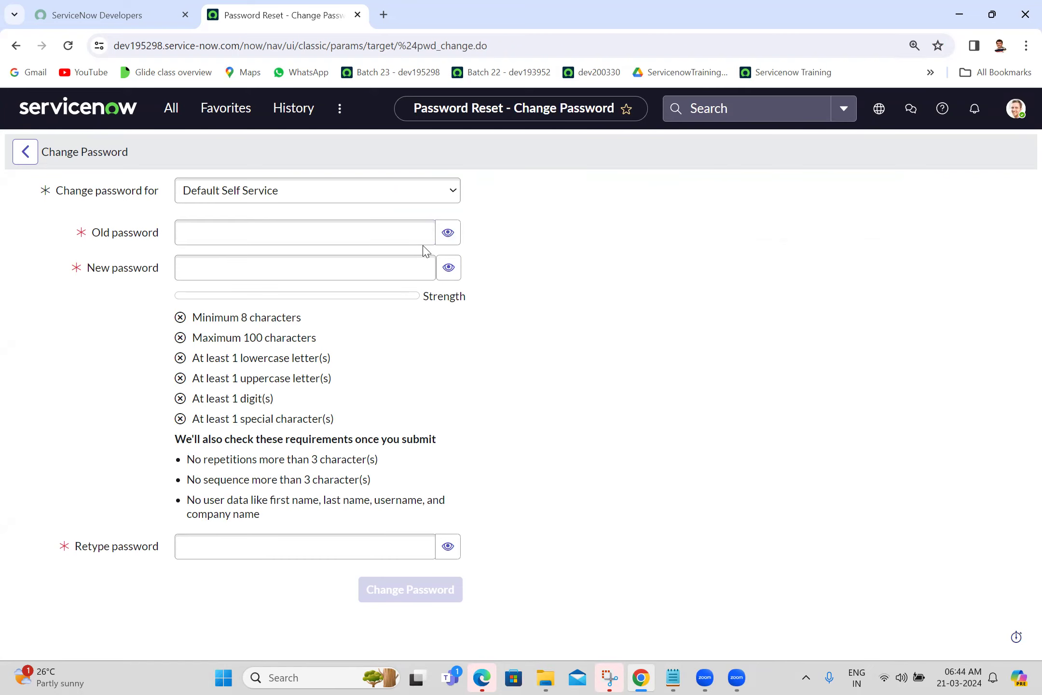
{"action": "left_click", "coordinate": [396, 233]}
Copy the current instance password from the portal and paste it as the Old password.
{"action": "left_click", "coordinate": [165, 7]}
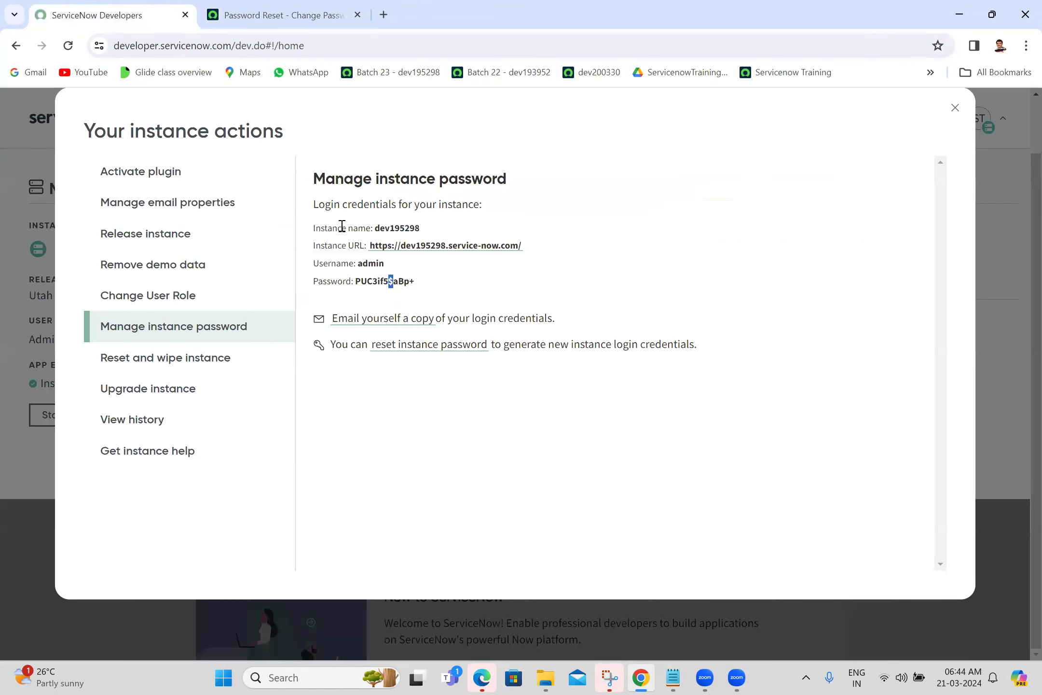
{"action": "double_click", "coordinate": [364, 280]}
{"action": "key", "text": "shift+Right"}
{"action": "key", "text": "shift+Right"}
{"action": "key", "text": "shift+Right"}
{"action": "key", "text": "shift+Right"}
{"action": "key", "text": "shift+Right"}
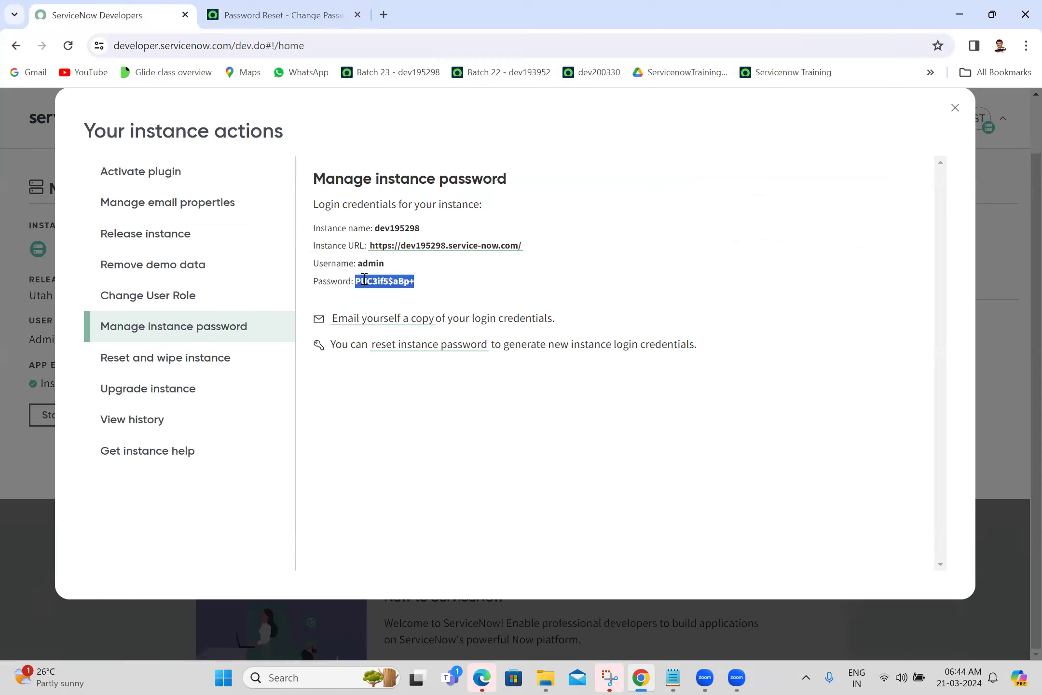
{"action": "left_click", "coordinate": [280, 6]}
{"action": "left_click", "coordinate": [248, 232]}
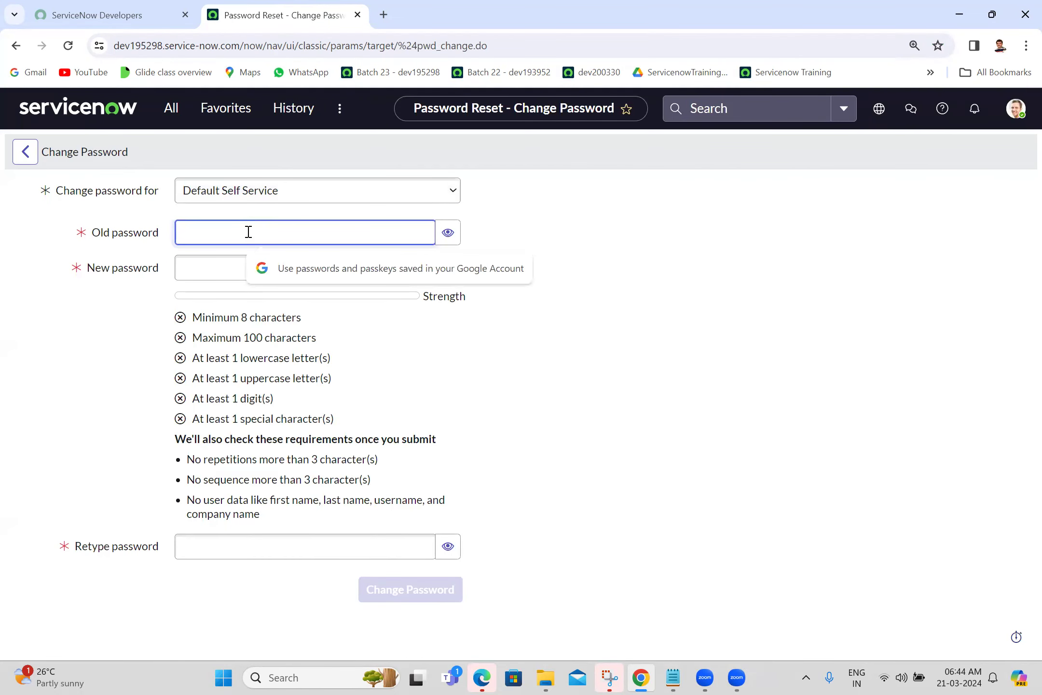
{"action": "key", "text": "ctrl+v"}
{"action": "left_click", "coordinate": [234, 257]}
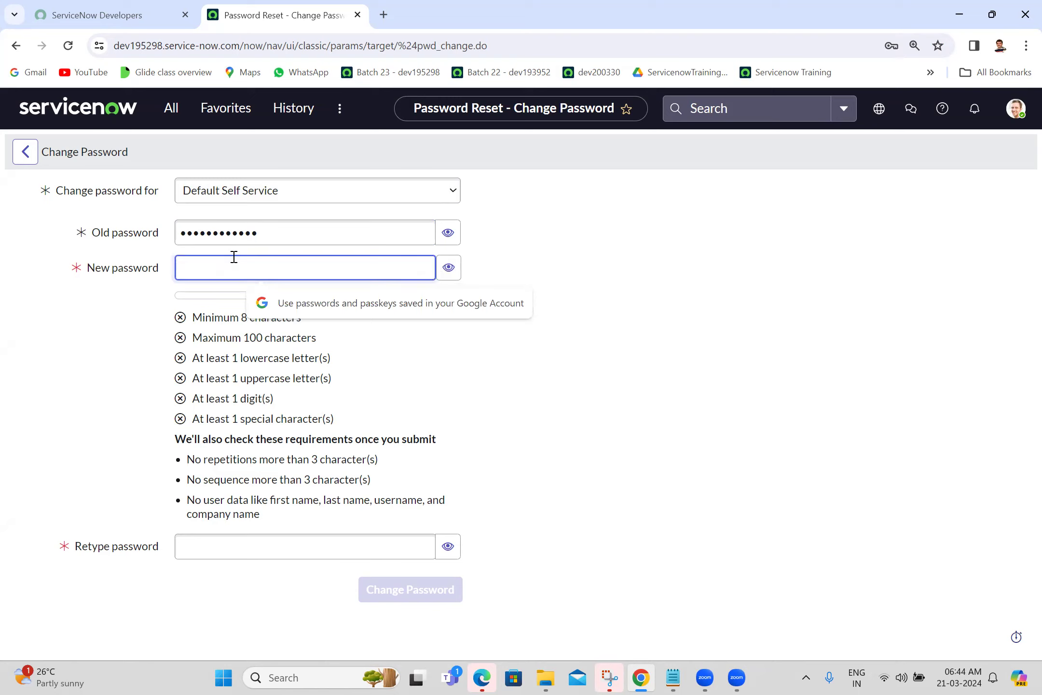
Enter and retype the new password visibly, then submit to get Change Password Success.
{"action": "left_click", "coordinate": [449, 270]}
{"action": "left_click", "coordinate": [401, 265]}
{"action": "type", "text": "T"}
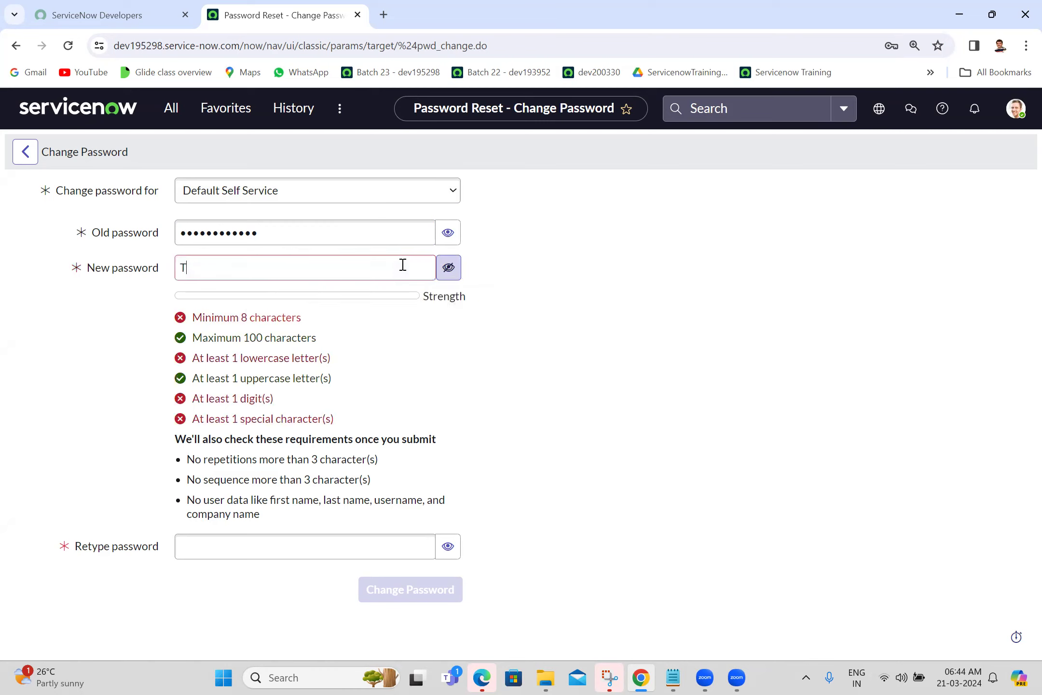
{"action": "type", "text": "raining@123"}
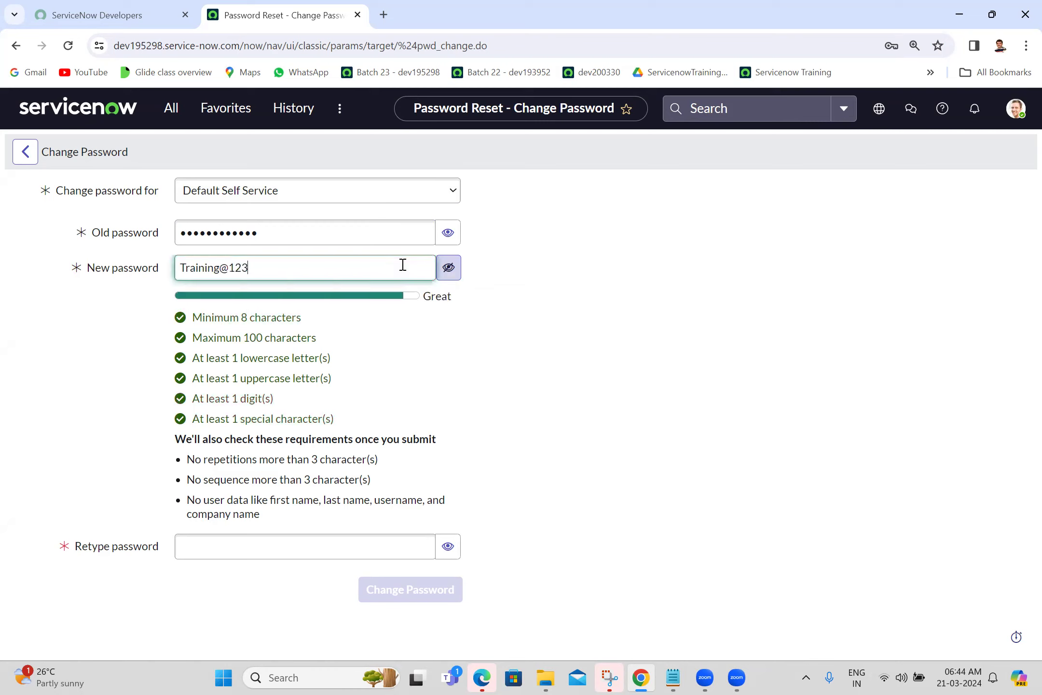
{"action": "left_click", "coordinate": [612, 272]}
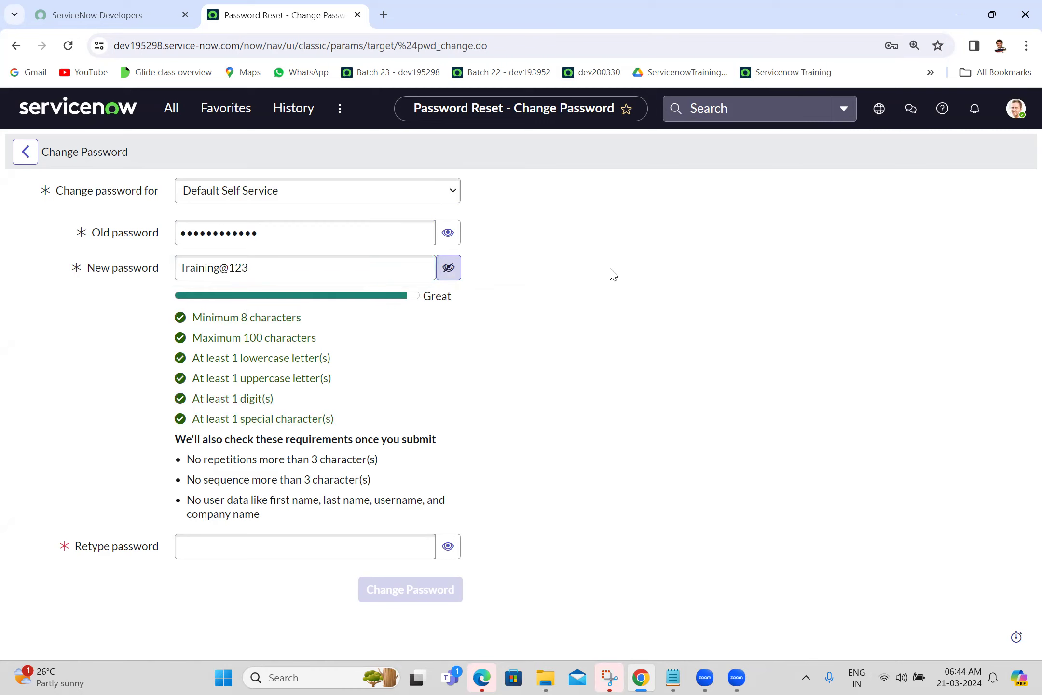
{"action": "left_click", "coordinate": [448, 546]}
{"action": "left_click", "coordinate": [360, 558]}
{"action": "type", "text": "T"}
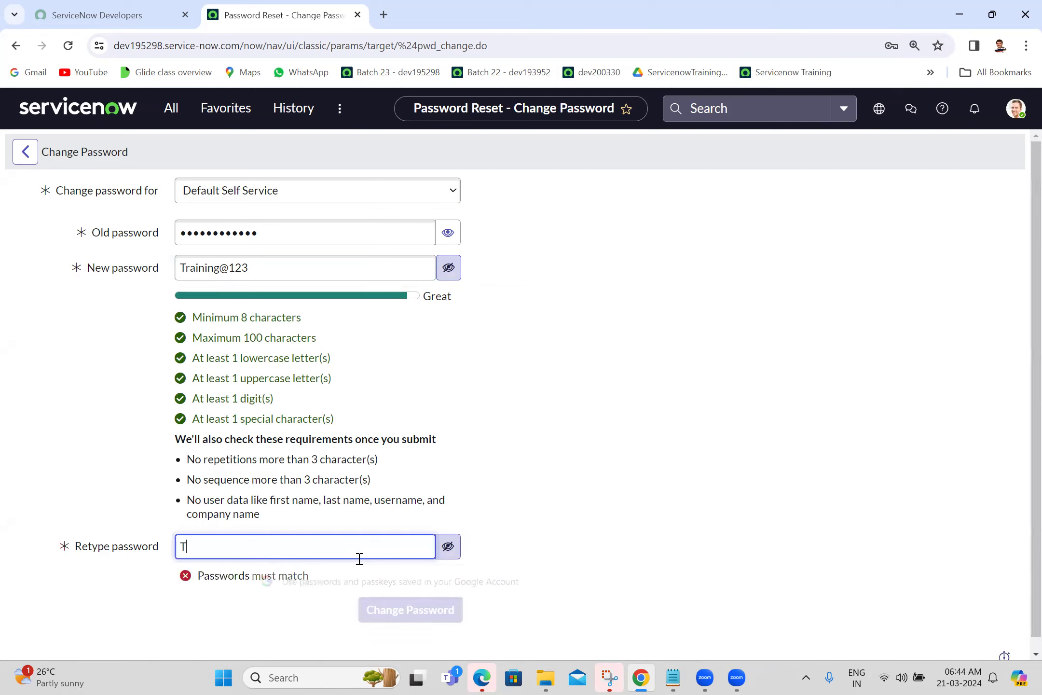
{"action": "type", "text": "raining@123"}
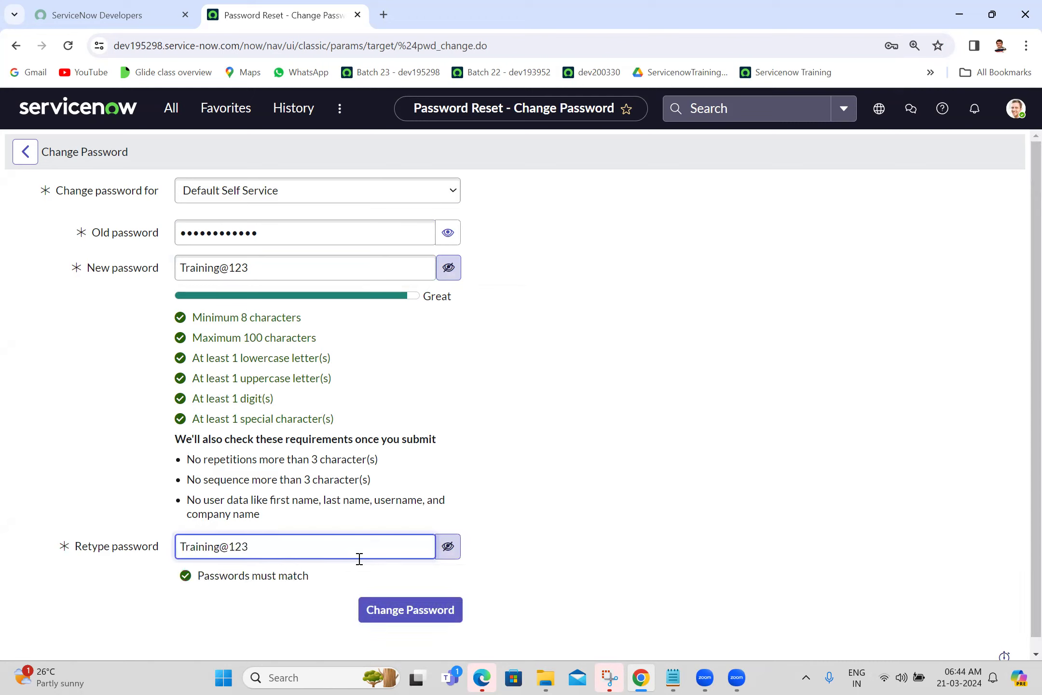
{"action": "scroll", "coordinate": [1019, 484], "scroll_direction": "down", "scroll_amount": 1}
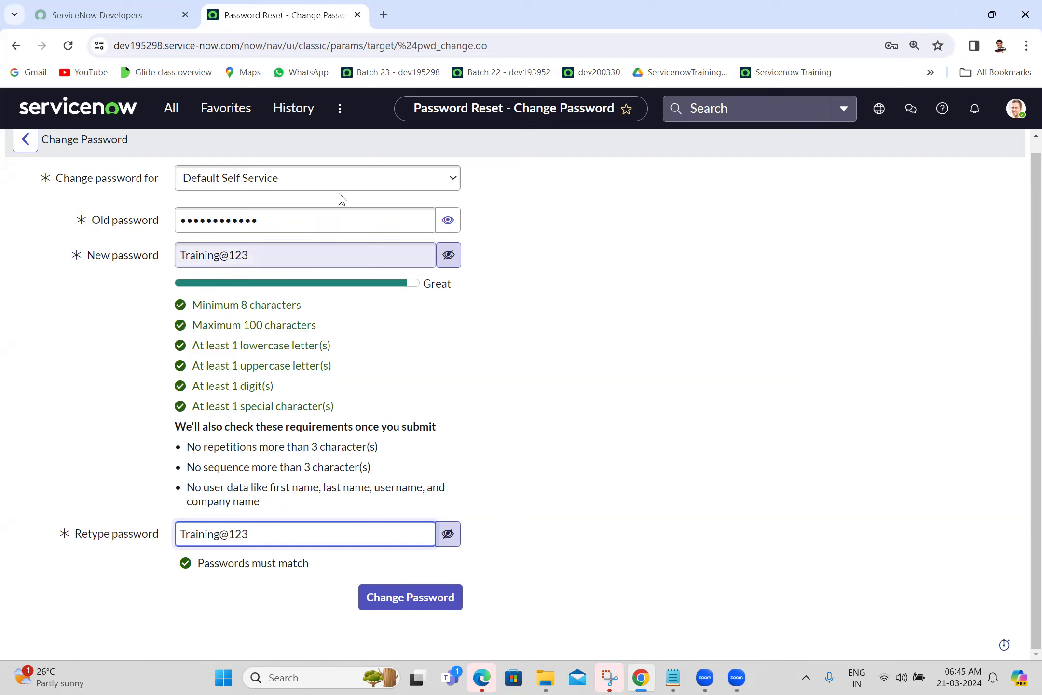
{"action": "left_click", "coordinate": [396, 603]}
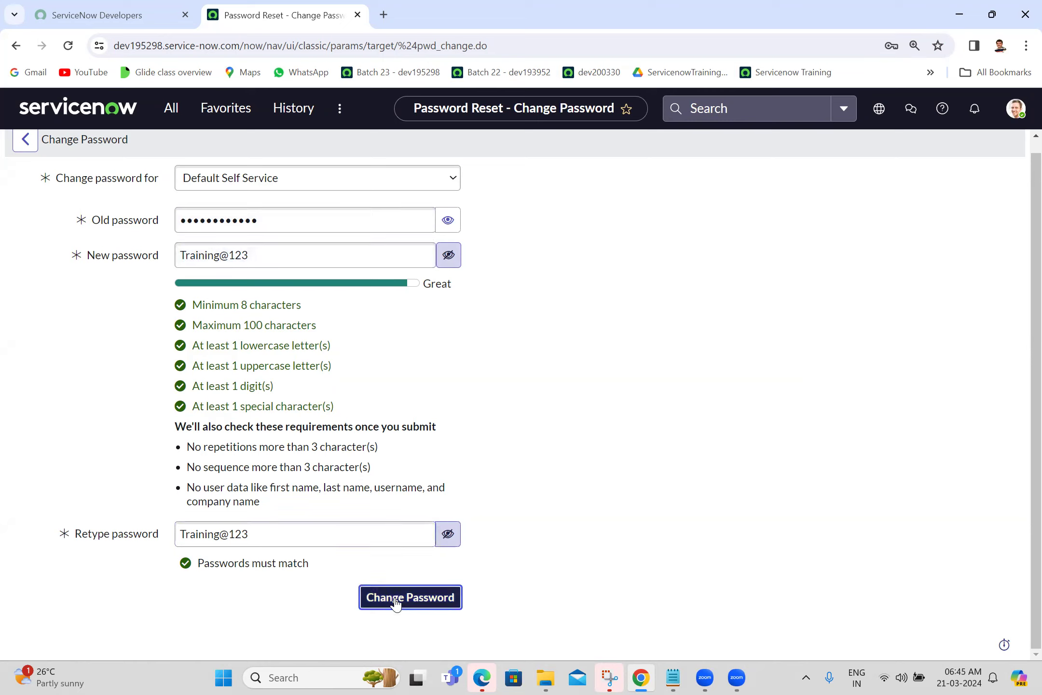
{"action": "left_click", "coordinate": [396, 600]}
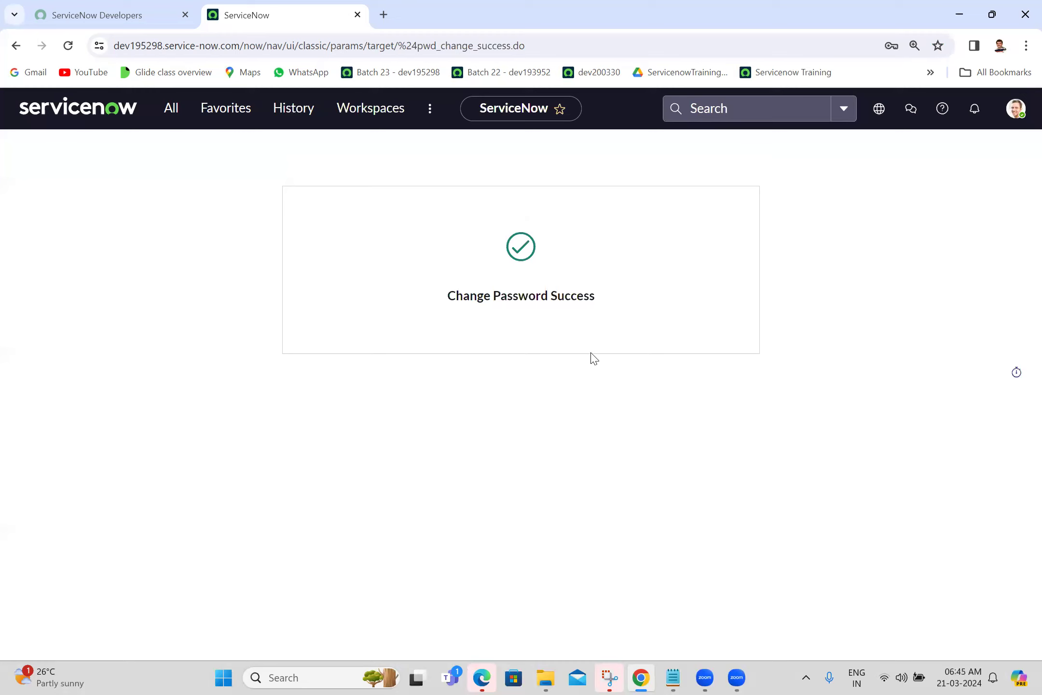
{"action": "triple_click", "coordinate": [537, 295]}
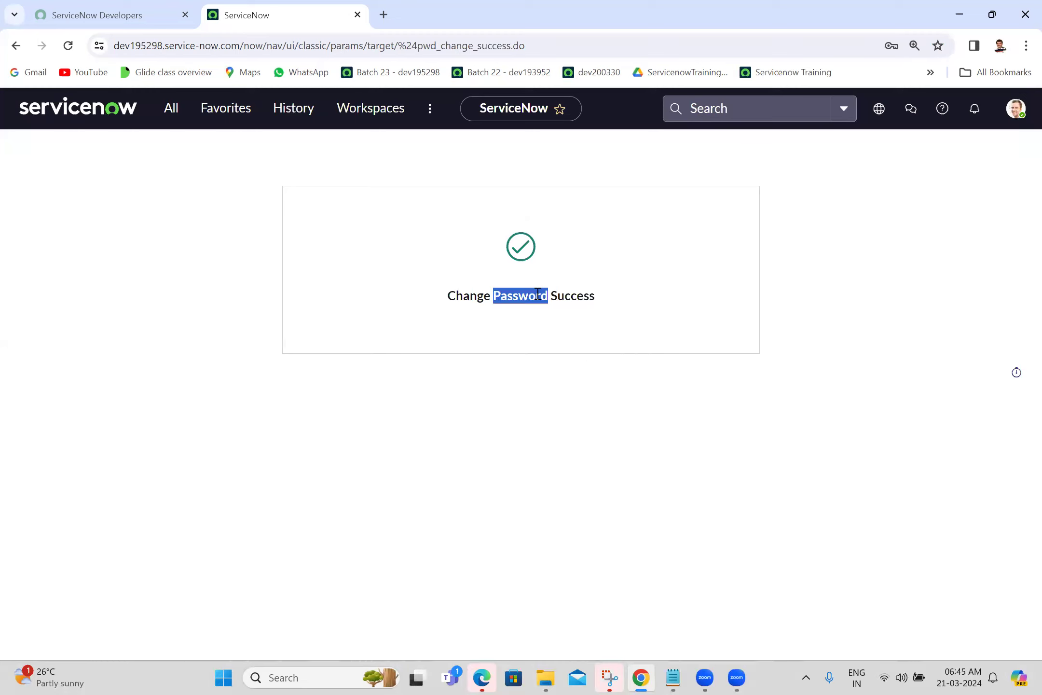
Log out of the instance from the user account menu.
{"action": "left_click", "coordinate": [791, 318]}
{"action": "left_click", "coordinate": [1015, 109]}
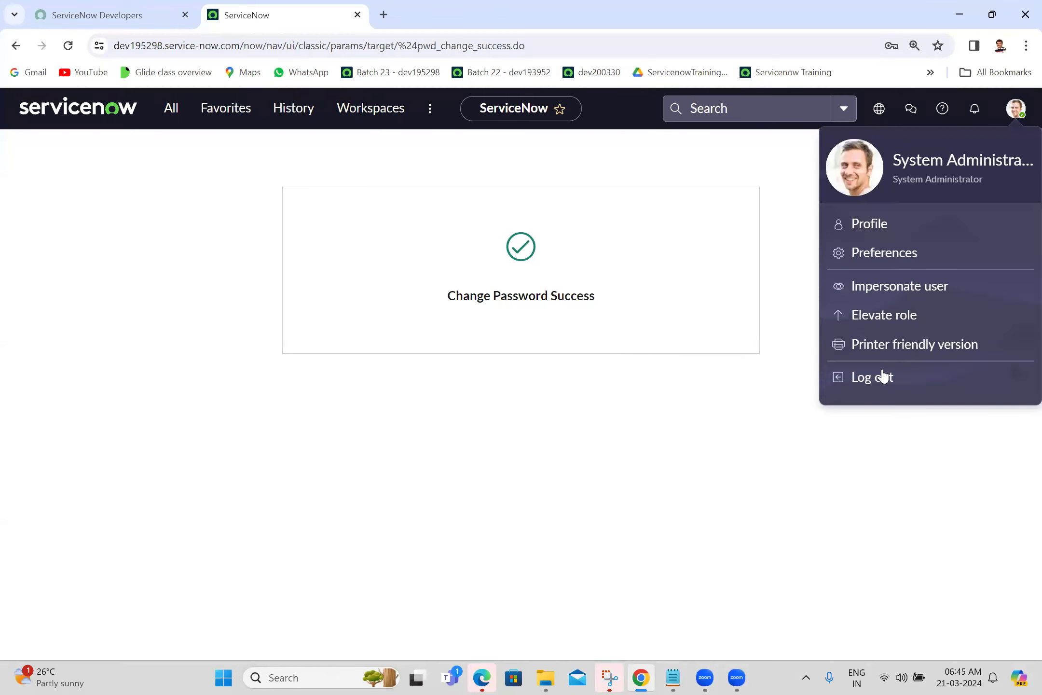
{"action": "left_click", "coordinate": [875, 383]}
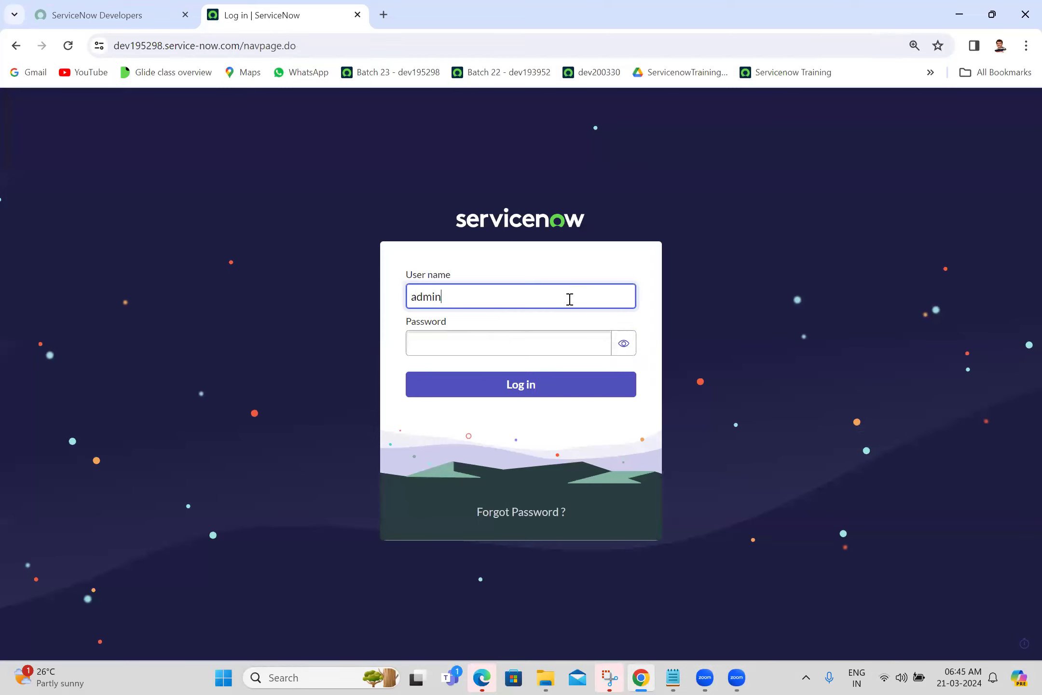
Log back in as administrator using the new password, shown via the eye icon.
{"action": "left_click", "coordinate": [508, 342]}
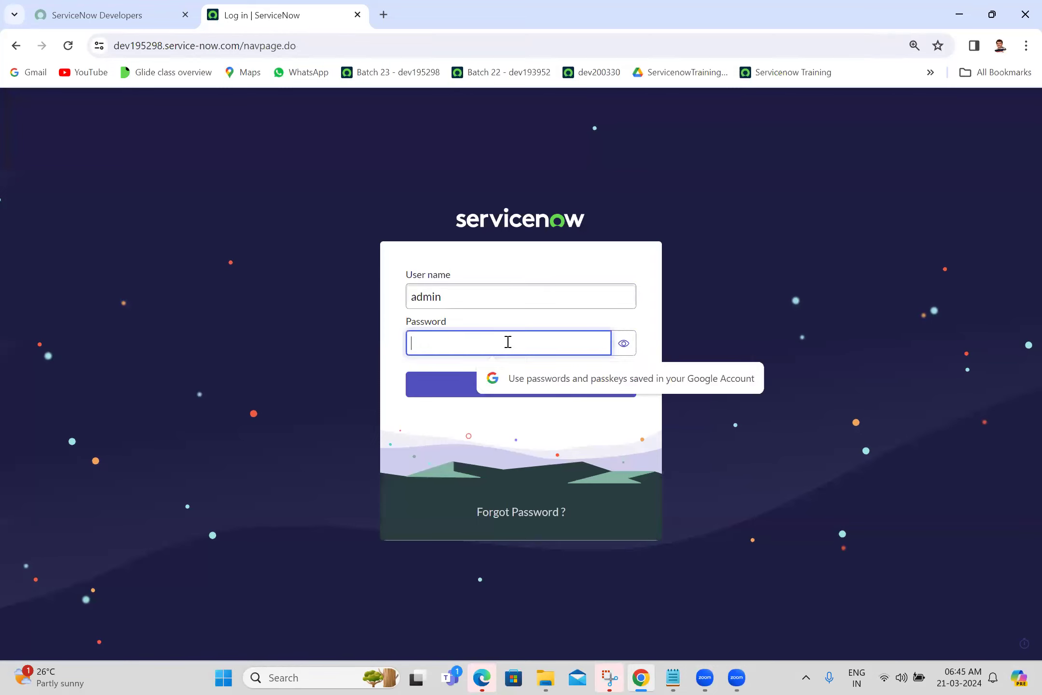
{"action": "left_click", "coordinate": [624, 343]}
{"action": "left_click", "coordinate": [548, 345]}
{"action": "type", "text": "Tr"}
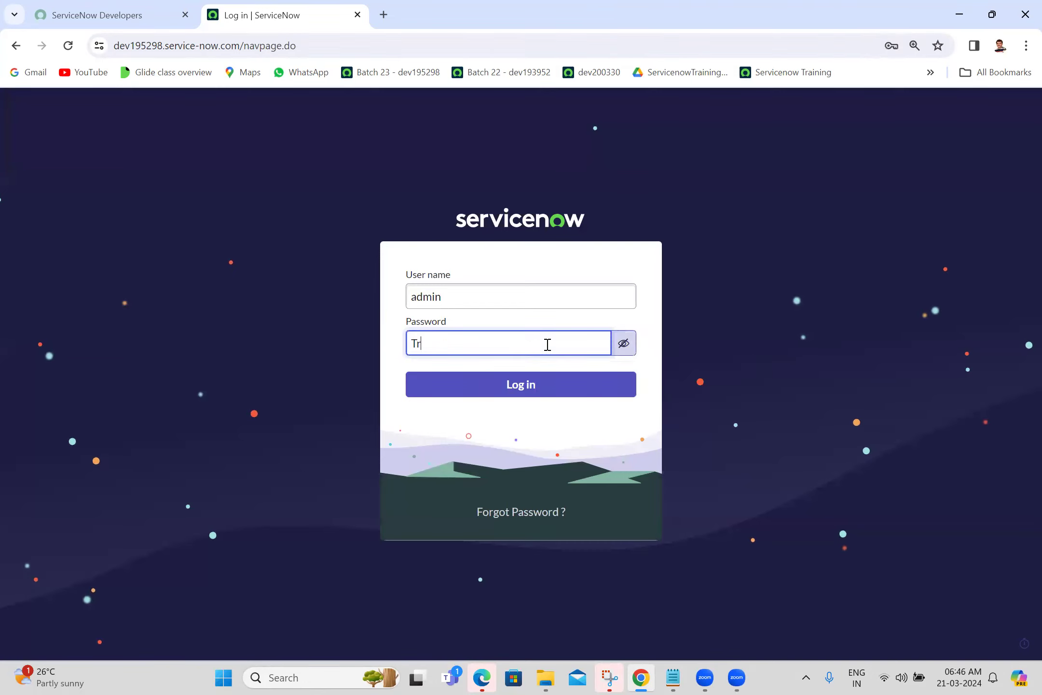
{"action": "type", "text": "aining@123"}
{"action": "left_click", "coordinate": [550, 390]}
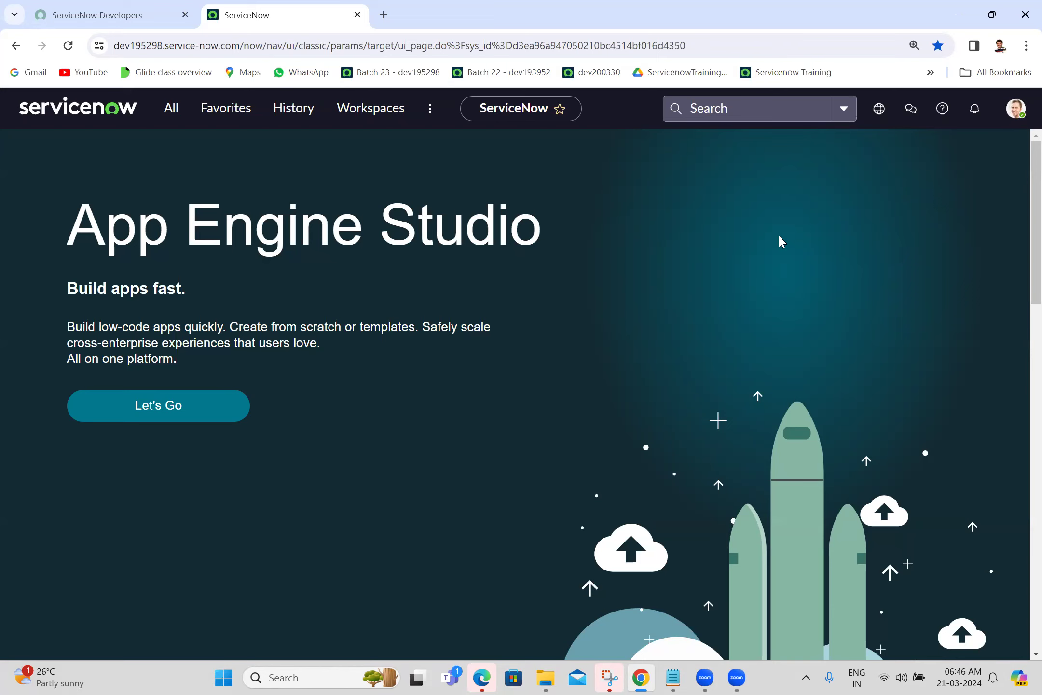
Filter the All menu for 'users' and open User Administration > Users in a new tab.
{"action": "left_click", "coordinate": [169, 108]}
{"action": "type", "text": "users"}
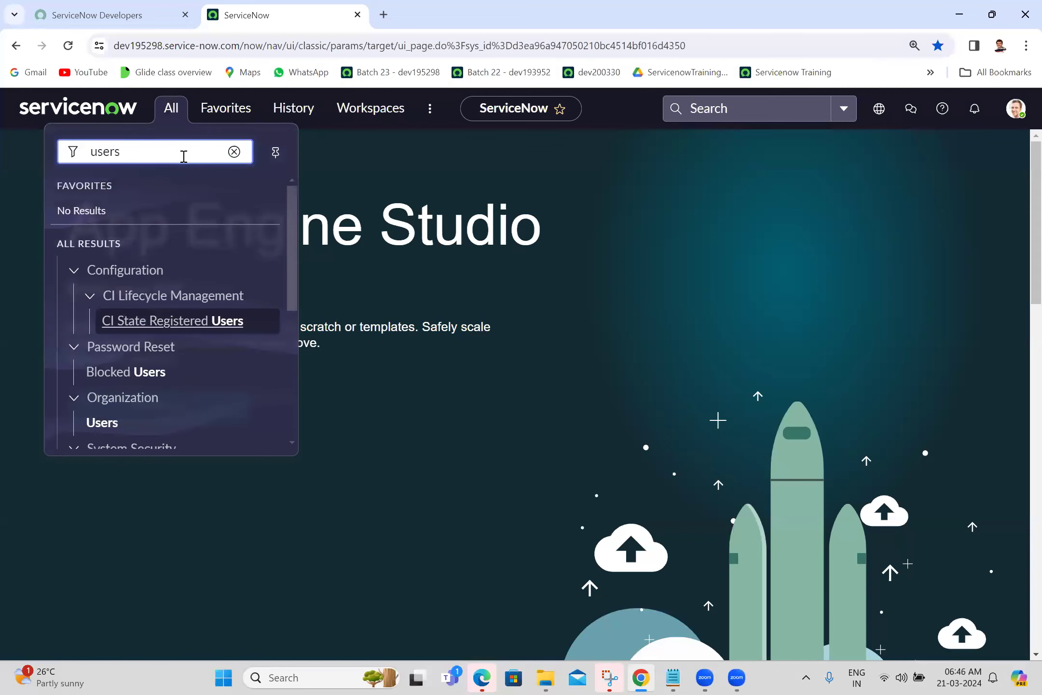
{"action": "left_click_drag", "start_coordinate": [291, 248], "coordinate": [281, 421]}
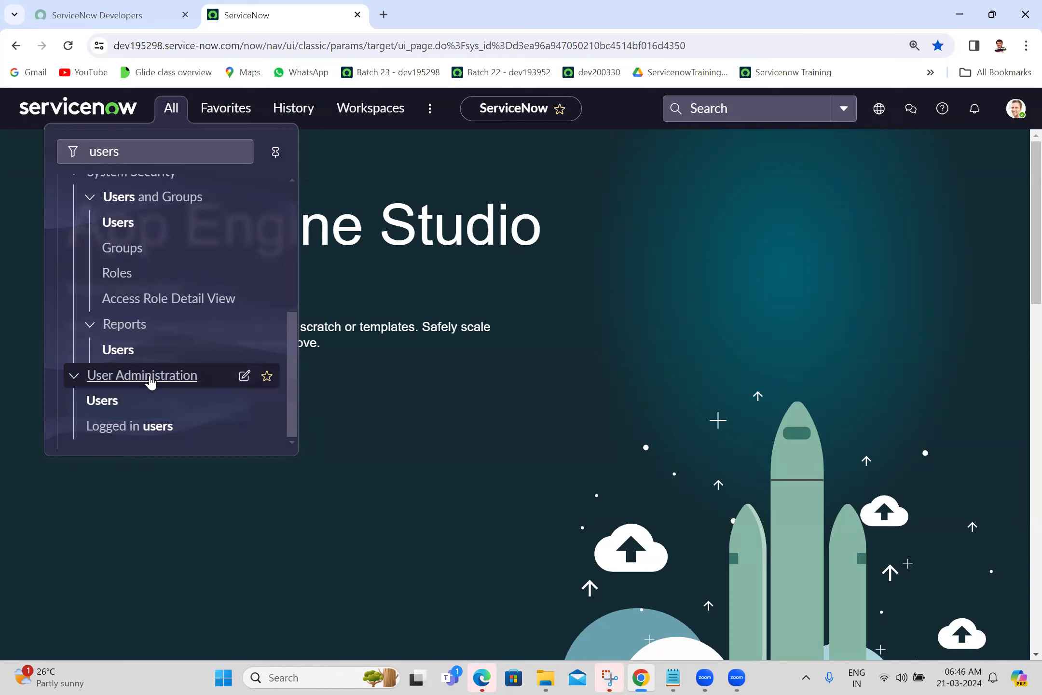
{"action": "middle_click", "coordinate": [112, 408]}
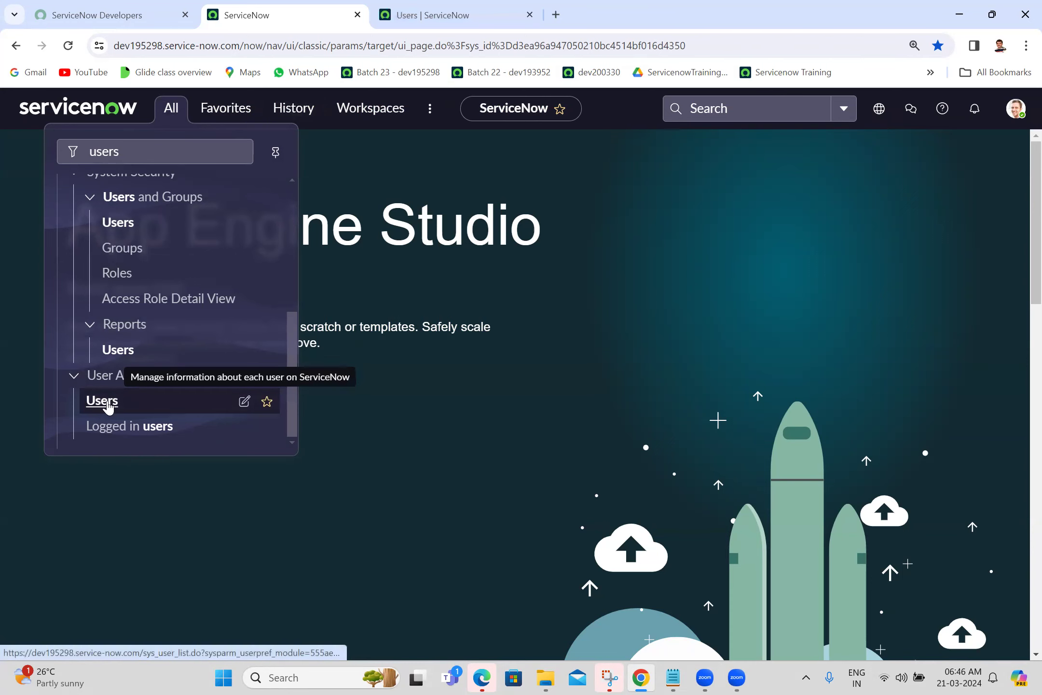
{"action": "left_click", "coordinate": [461, 7]}
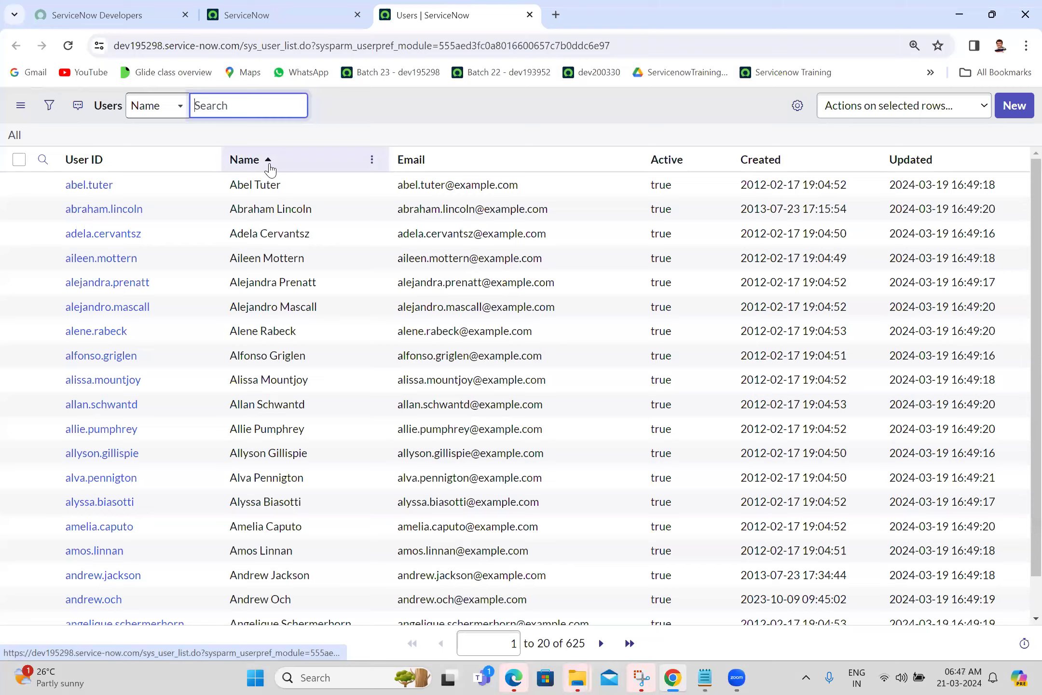
Check the portal credentials and the account menu, then return to the Users list.
{"action": "left_click", "coordinate": [85, 7]}
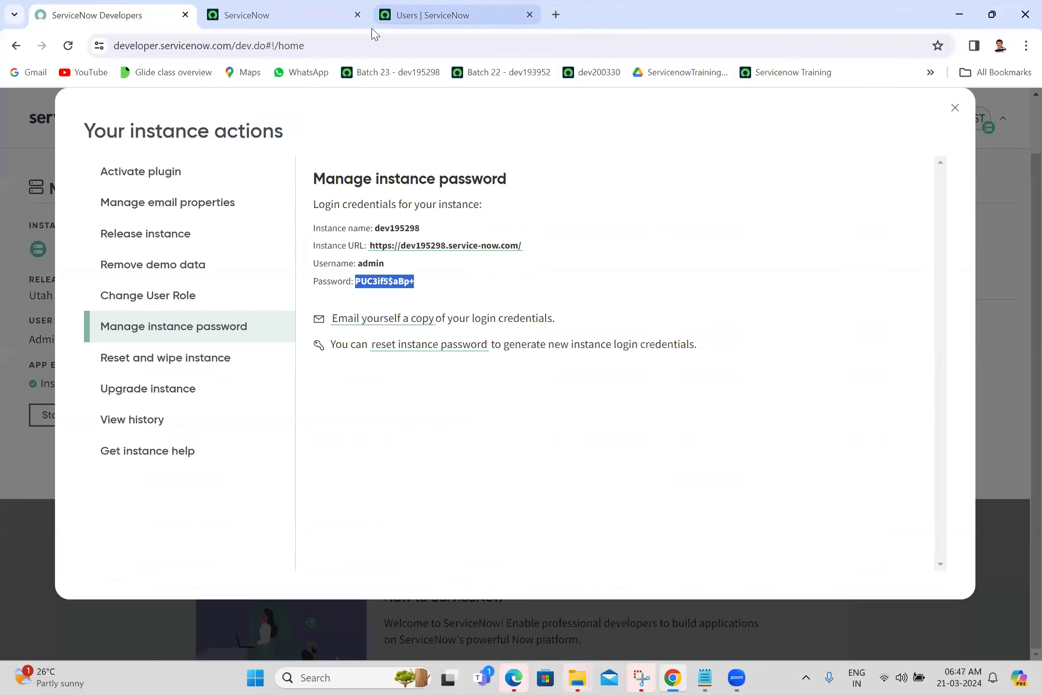
{"action": "left_click", "coordinate": [315, 7]}
{"action": "left_click", "coordinate": [1015, 110]}
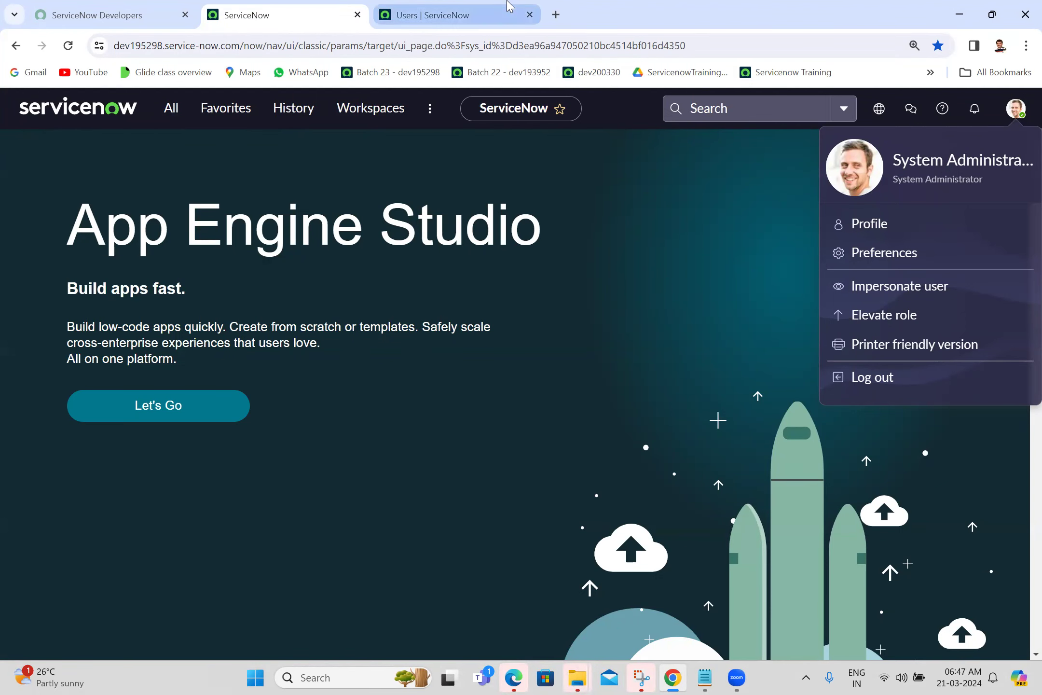
{"action": "left_click", "coordinate": [434, 15]}
Search the Name column for 'system' and open the admin record in a new tab.
{"action": "left_click", "coordinate": [43, 160]}
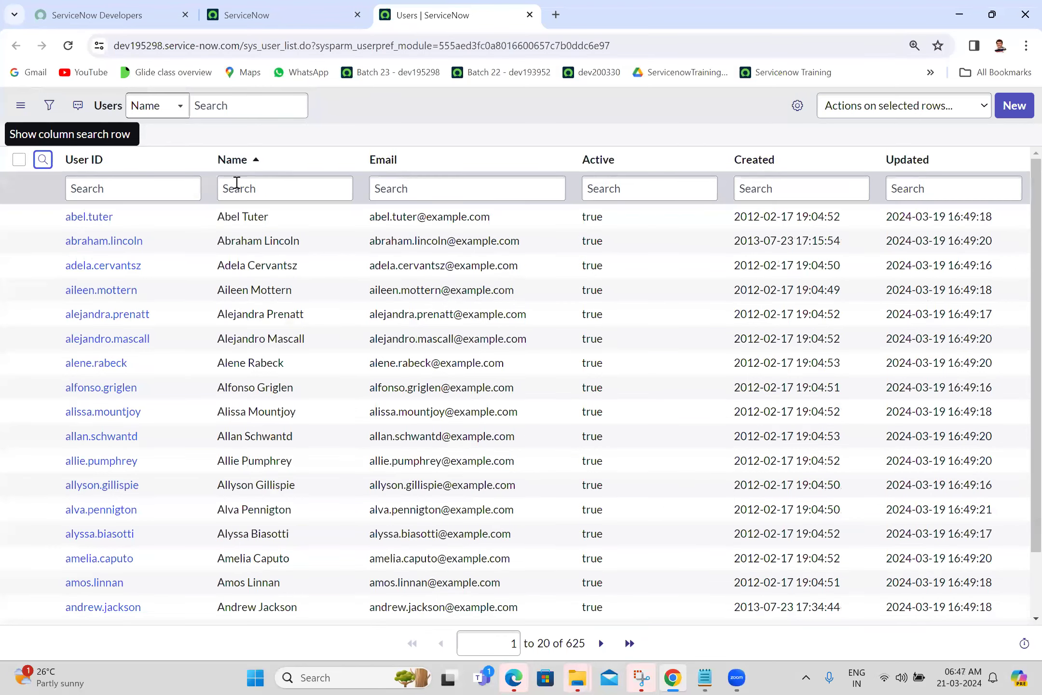
{"action": "left_click", "coordinate": [237, 182]}
{"action": "type", "text": "system"}
{"action": "key", "text": "Return"}
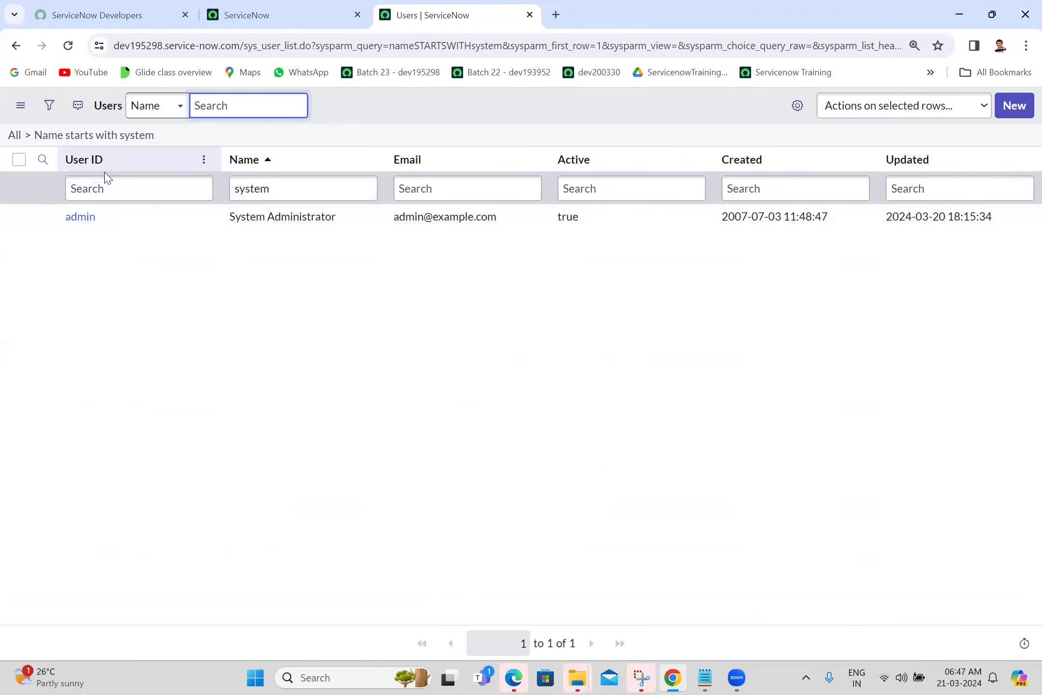
{"action": "left_click_drag", "start_coordinate": [148, 224], "coordinate": [40, 218]}
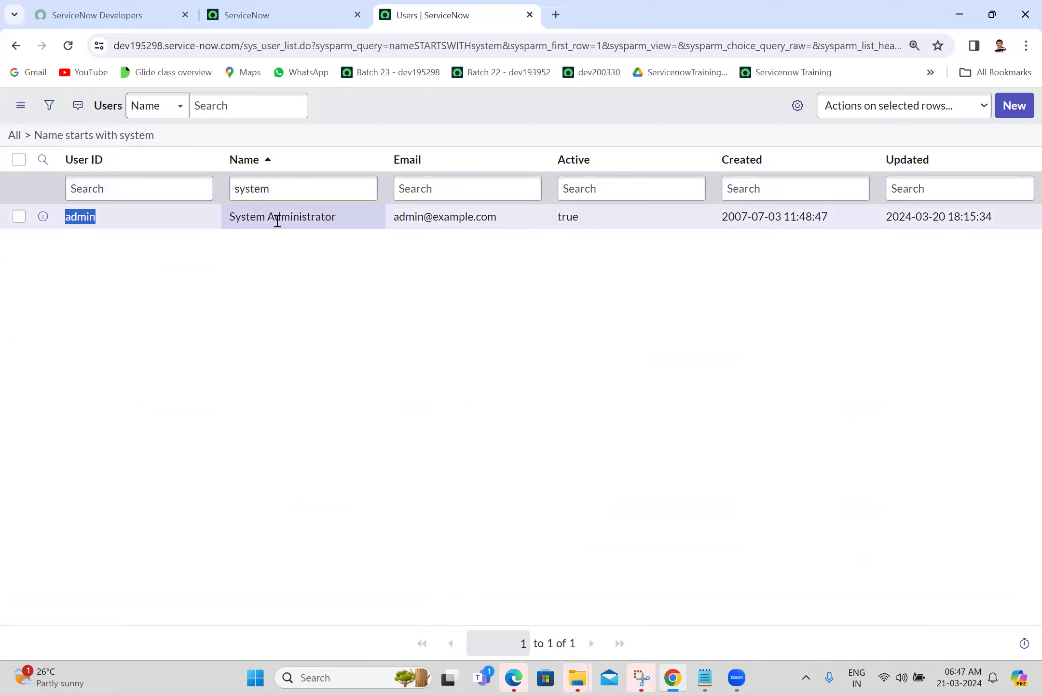
{"action": "left_click", "coordinate": [264, 265]}
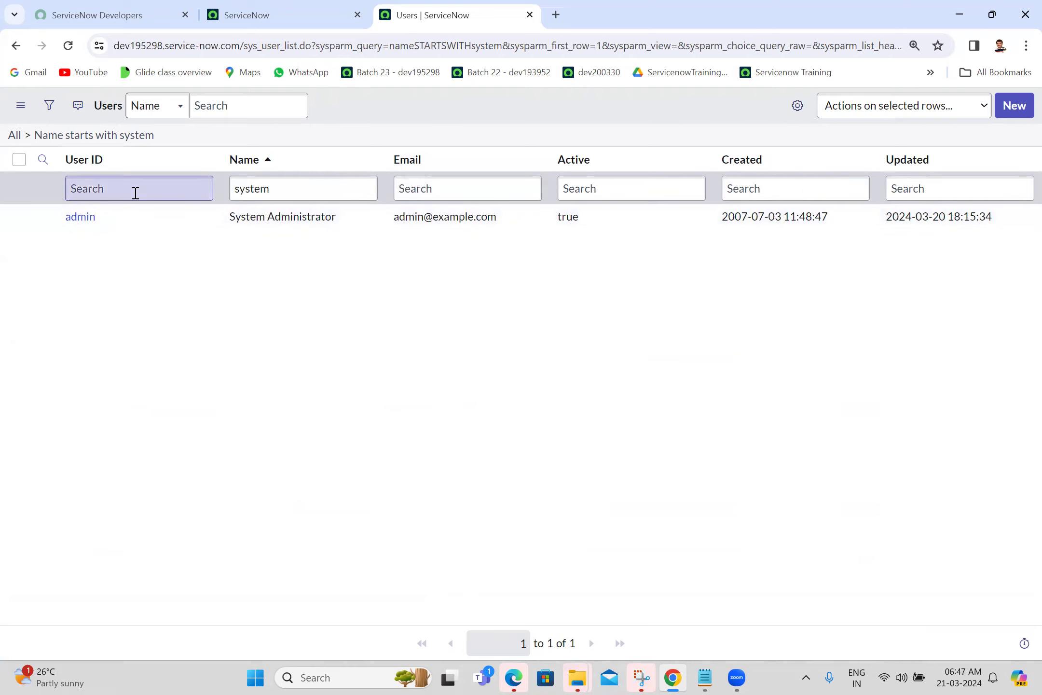
{"action": "middle_click", "coordinate": [80, 218]}
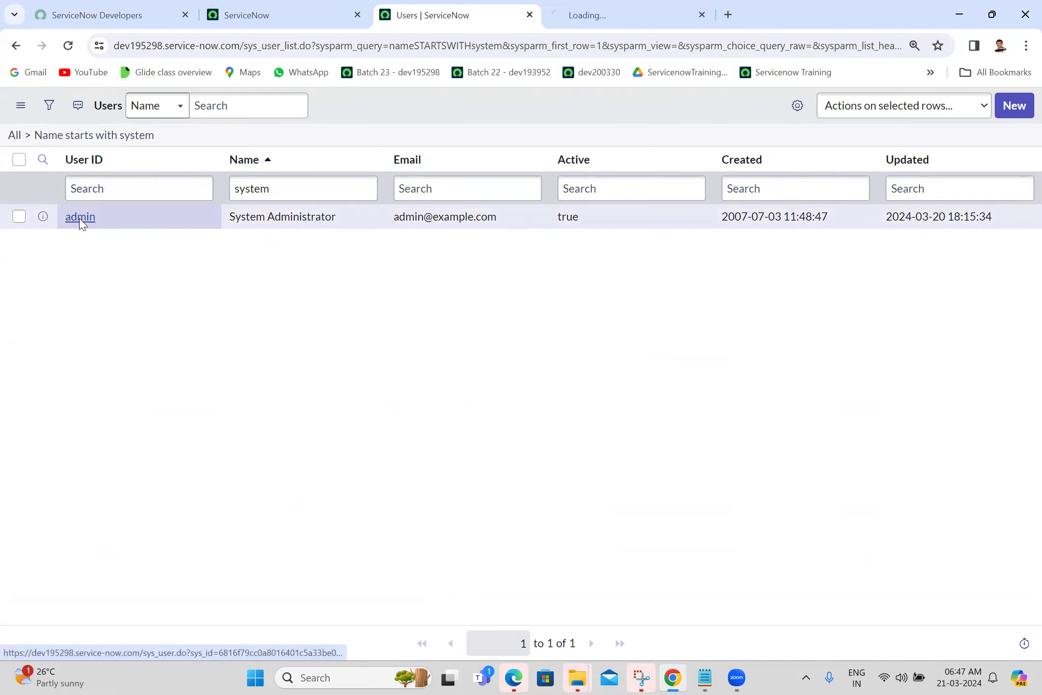
Review the System Administrator user form, then check the portal's login credentials.
{"action": "left_click", "coordinate": [588, 5]}
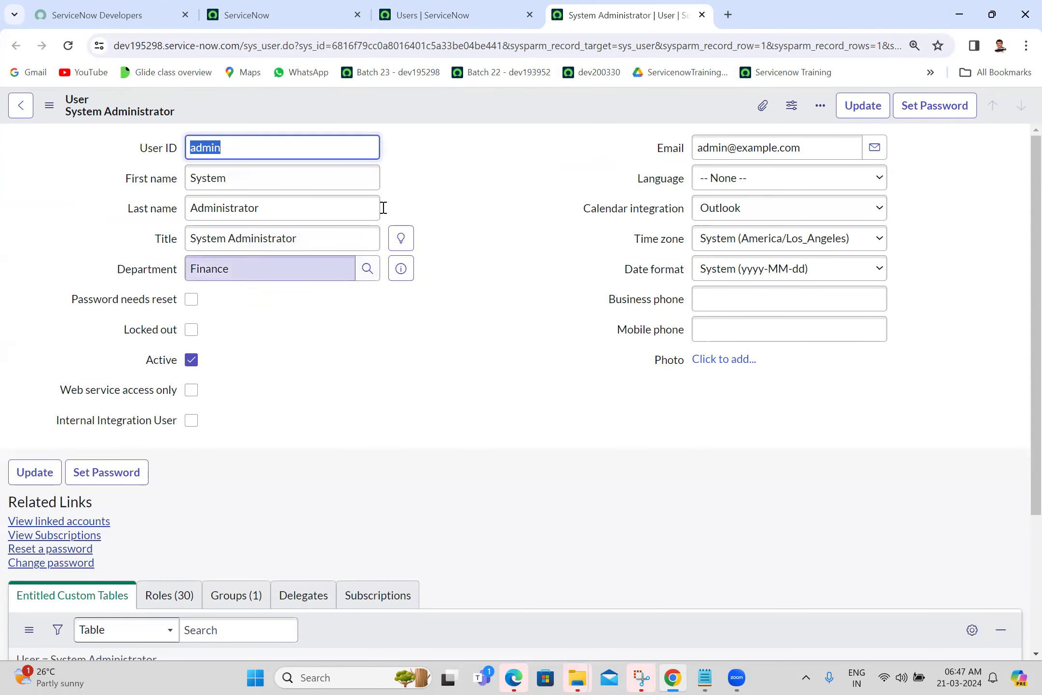
{"action": "left_click", "coordinate": [522, 178]}
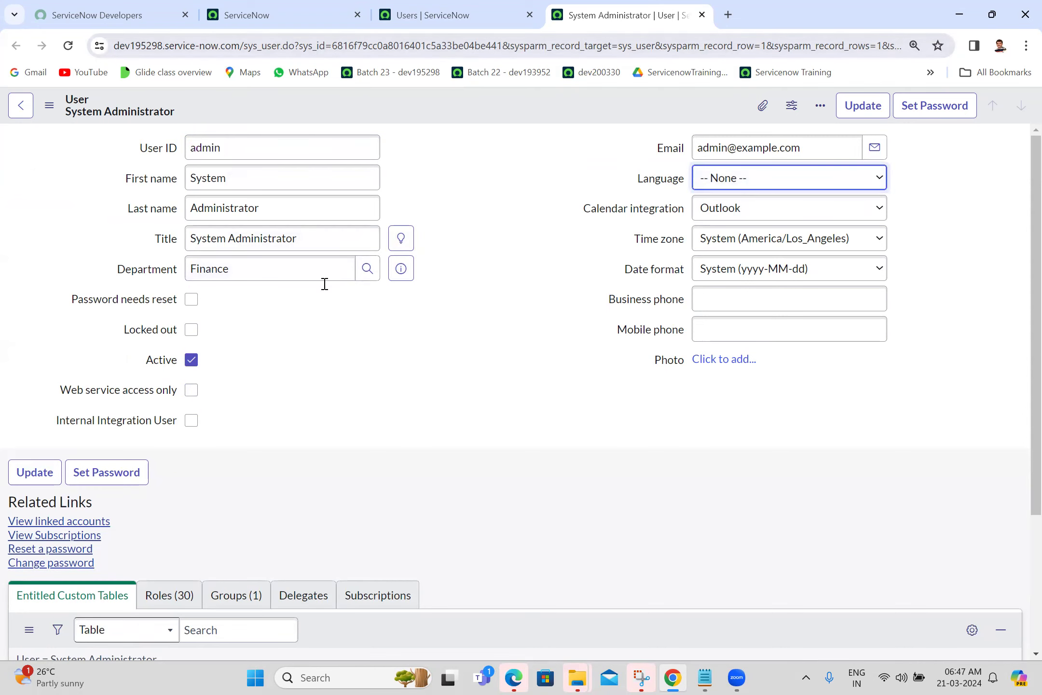
{"action": "left_click", "coordinate": [472, 297]}
{"action": "left_click", "coordinate": [123, 6]}
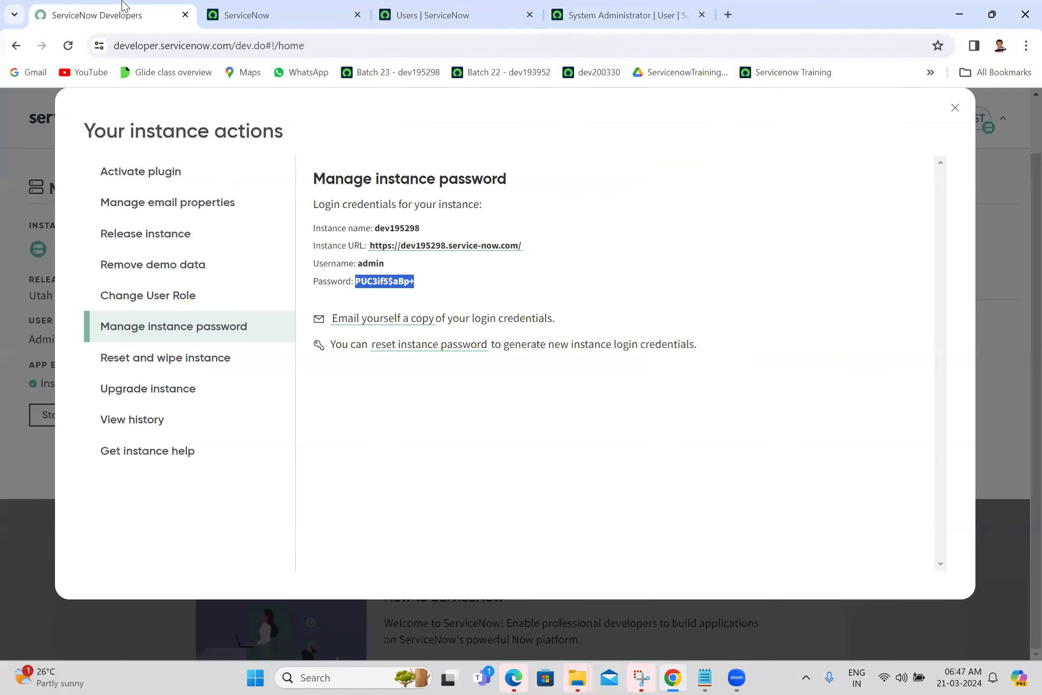
Replace the All-menu filter with sys_properties.LIST to open the System Properties list.
{"action": "left_click", "coordinate": [278, 7]}
{"action": "left_click", "coordinate": [171, 110]}
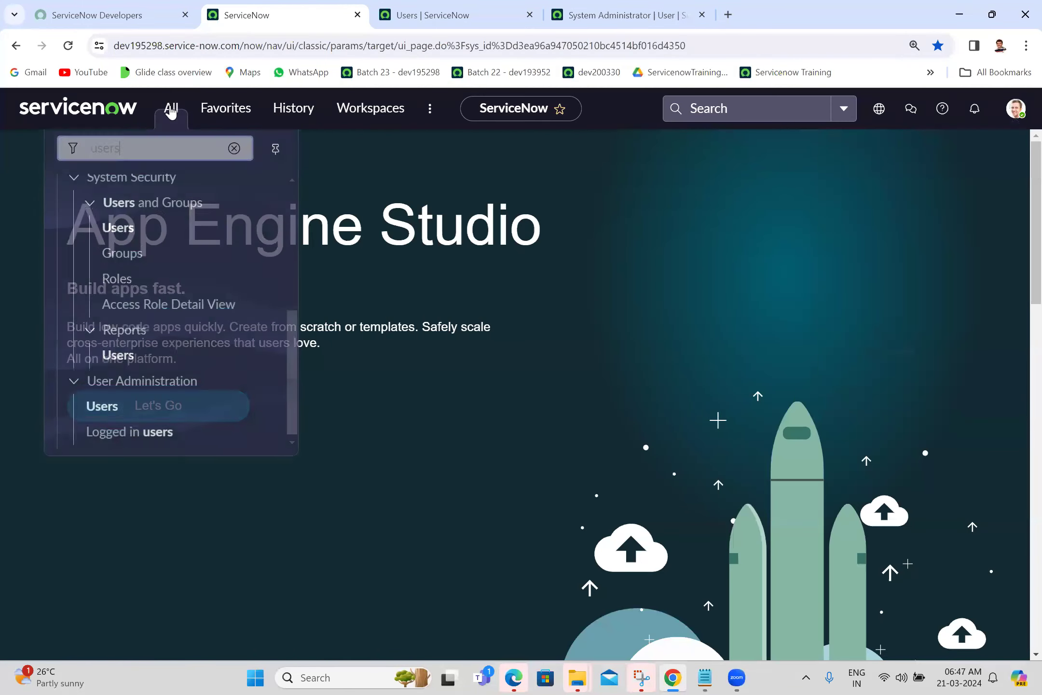
{"action": "double_click", "coordinate": [157, 158]}
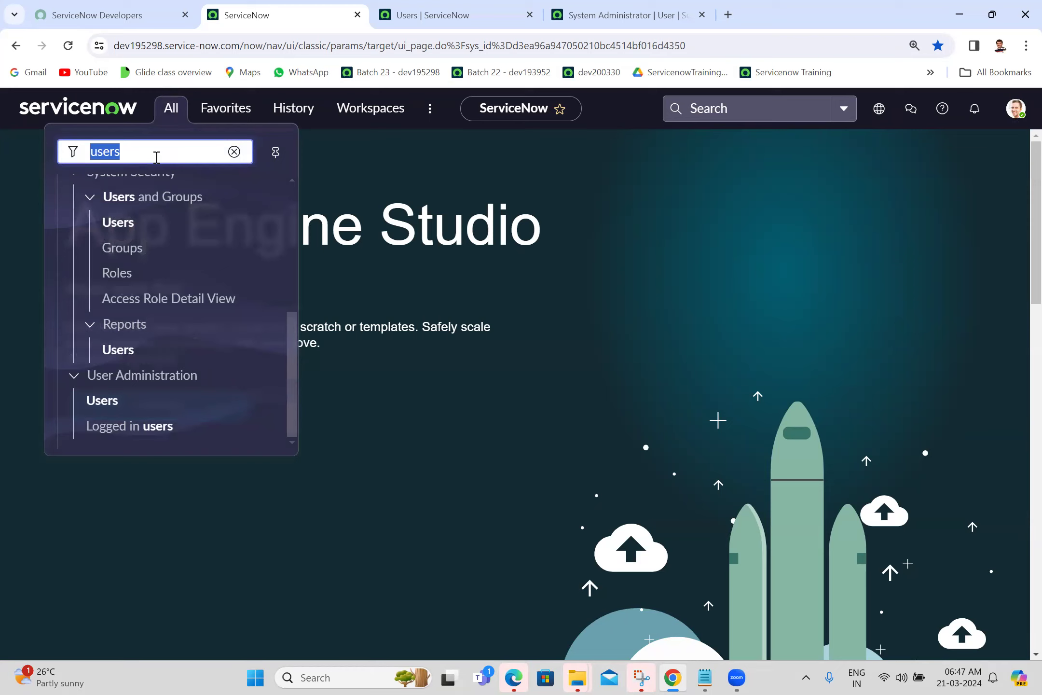
{"action": "type", "text": "sys_properties"}
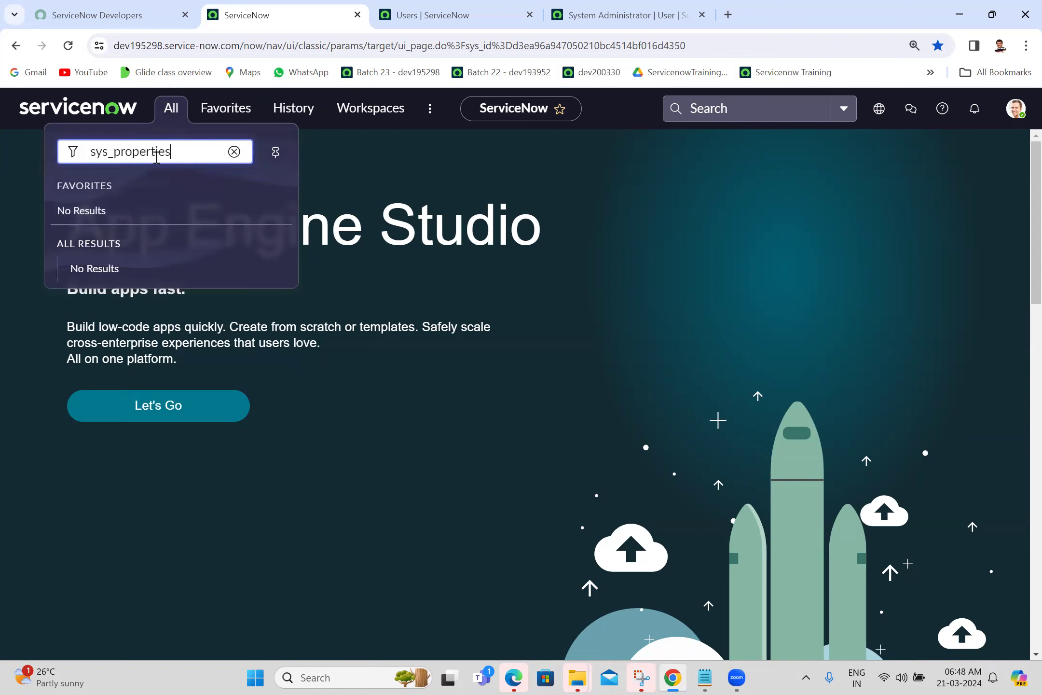
{"action": "type", "text": ".LIST"}
{"action": "key", "text": "Return"}
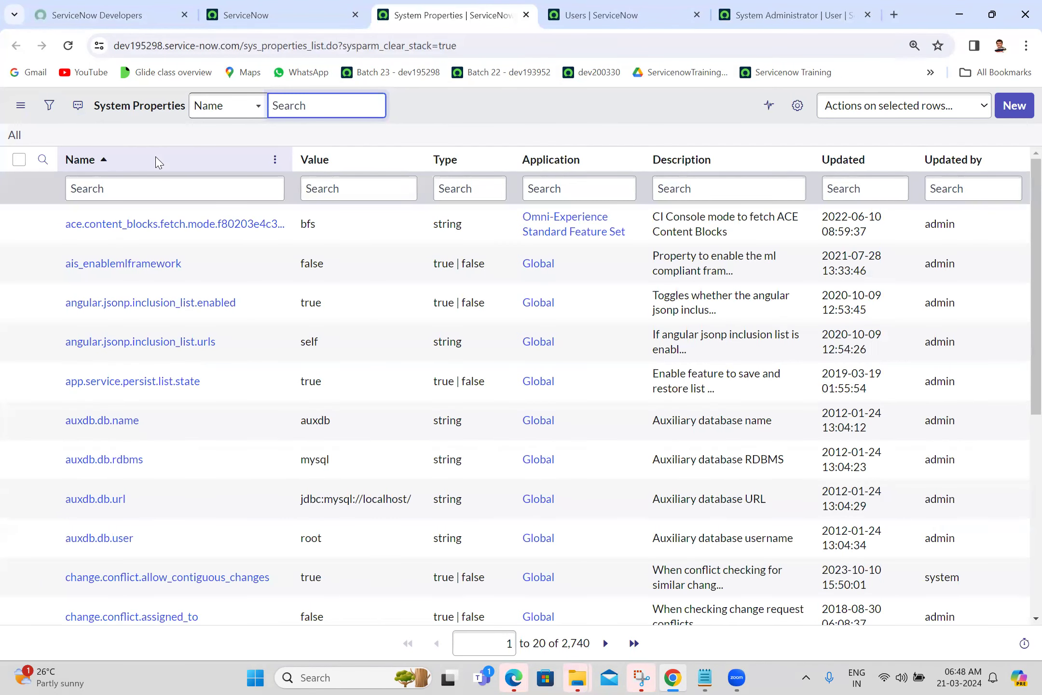
Search the property Name column for '*show'.
{"action": "left_click", "coordinate": [162, 185]}
{"action": "type", "text": "*show"}
{"action": "key", "text": "Return"}
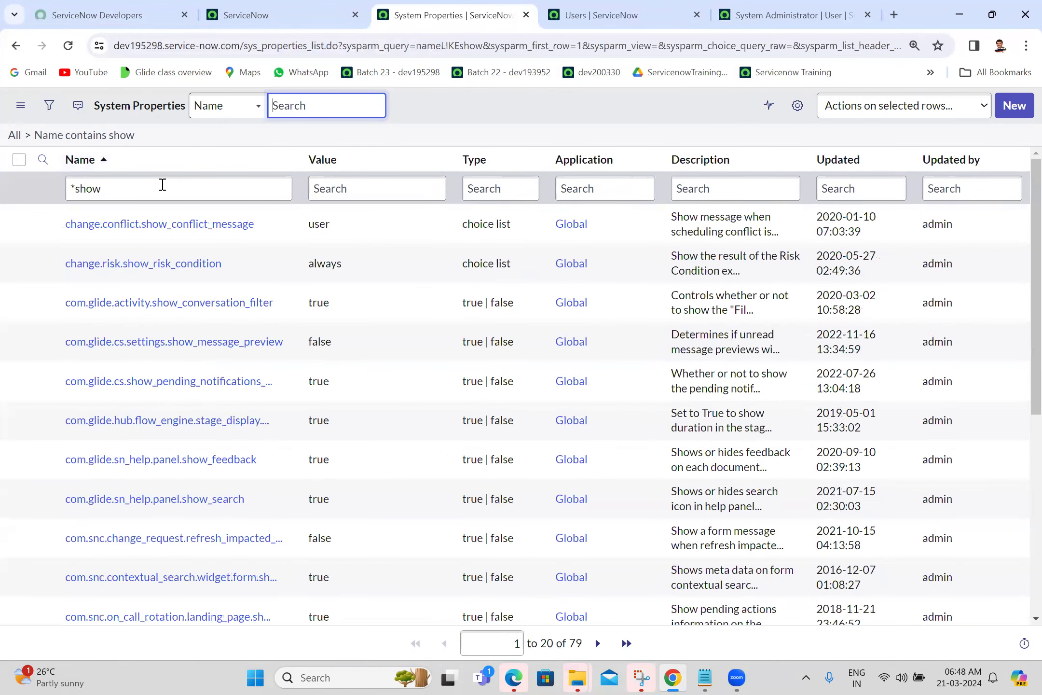
Add an AND condition 'Name contains password' and run the filter.
{"action": "left_click", "coordinate": [49, 106]}
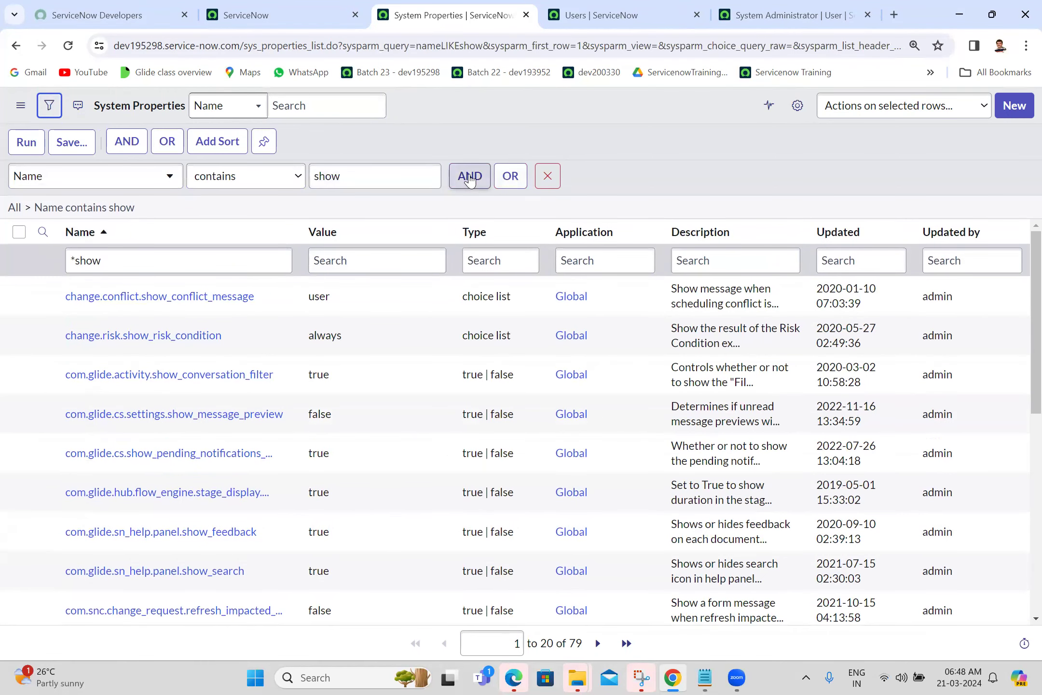
{"action": "left_click", "coordinate": [470, 176]}
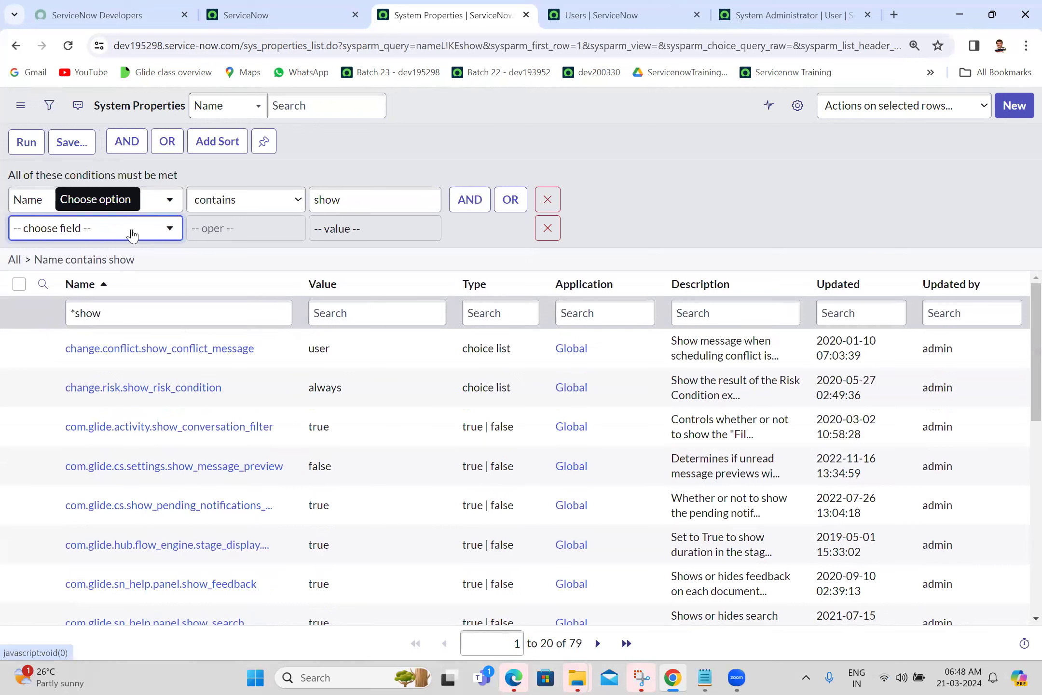
{"action": "left_click", "coordinate": [133, 236]}
{"action": "type", "text": "name"}
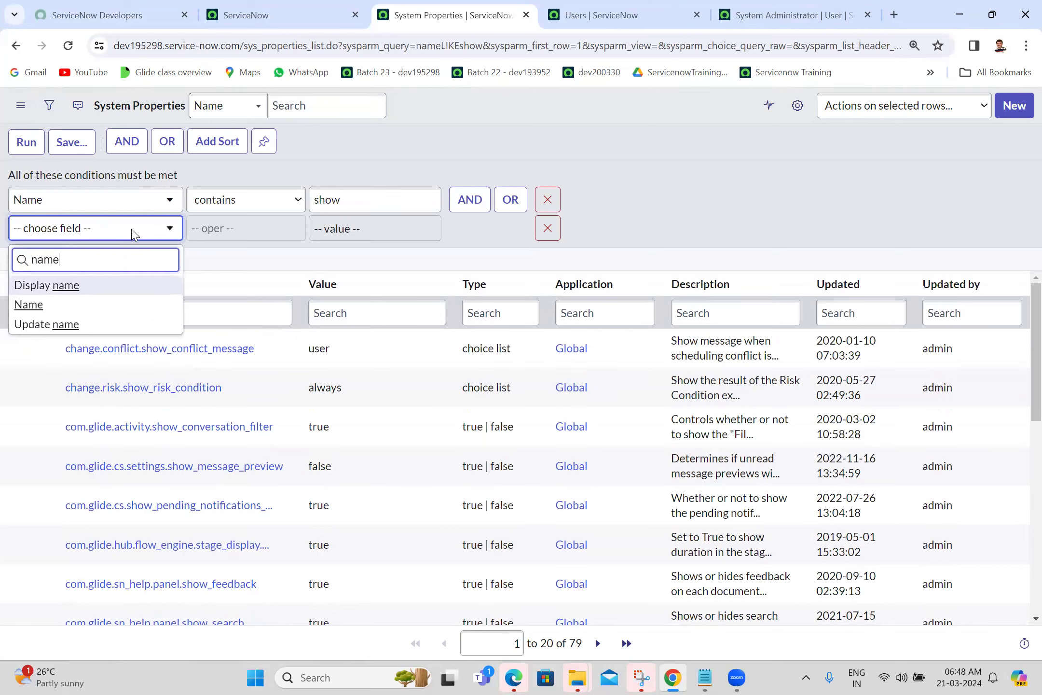
{"action": "left_click", "coordinate": [48, 305]}
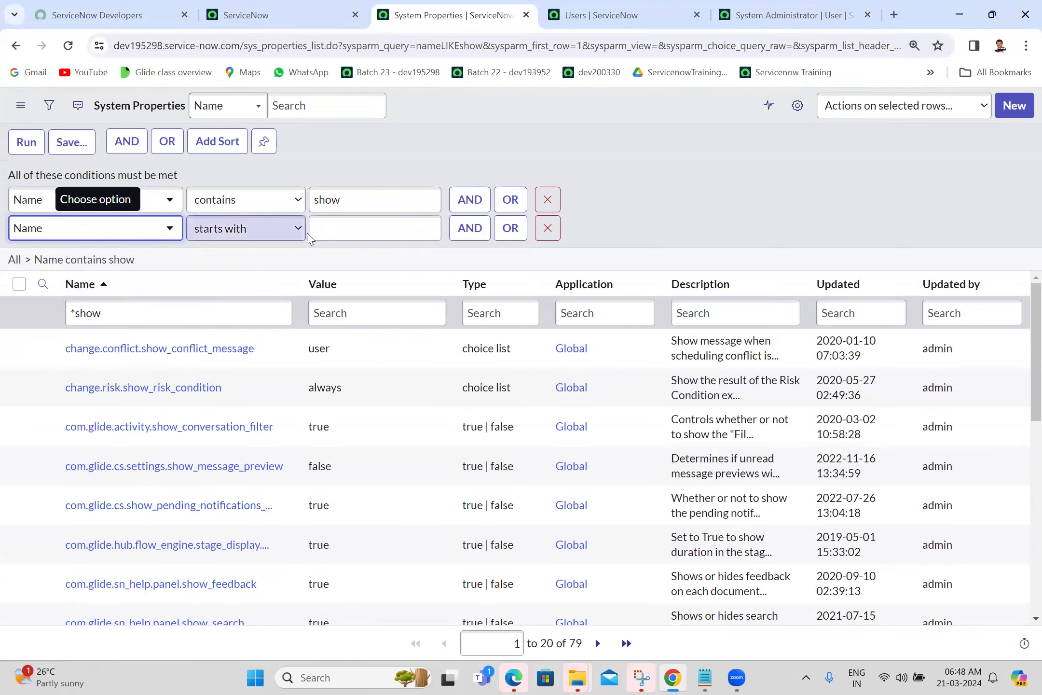
{"action": "left_click", "coordinate": [267, 230]}
{"action": "left_click", "coordinate": [235, 278]}
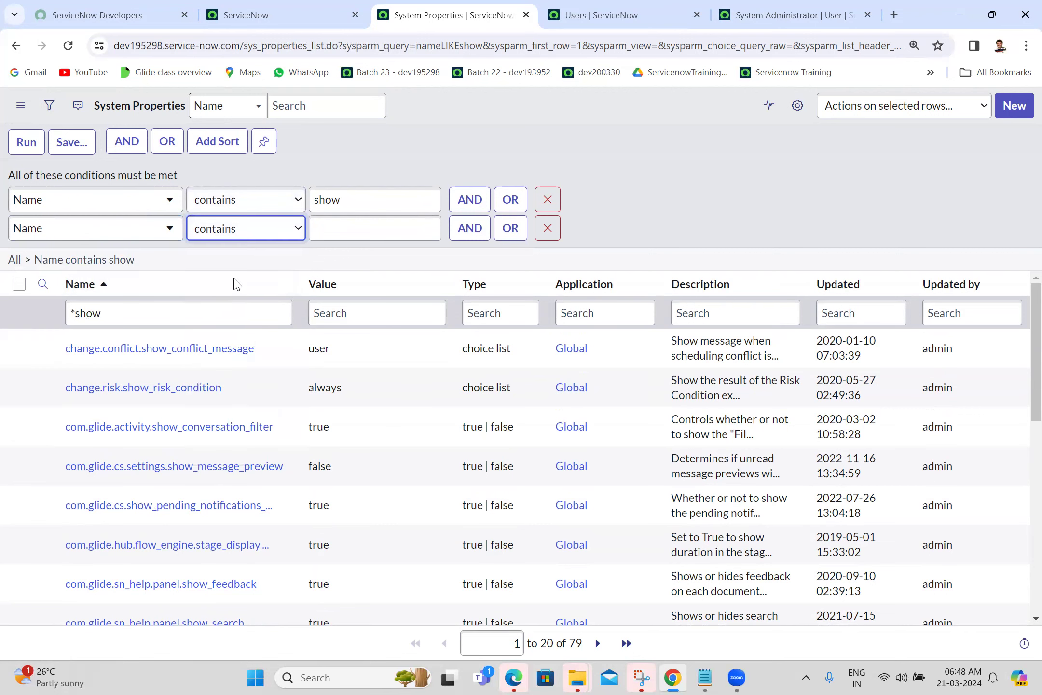
{"action": "left_click", "coordinate": [340, 234]}
{"action": "type", "text": "password"}
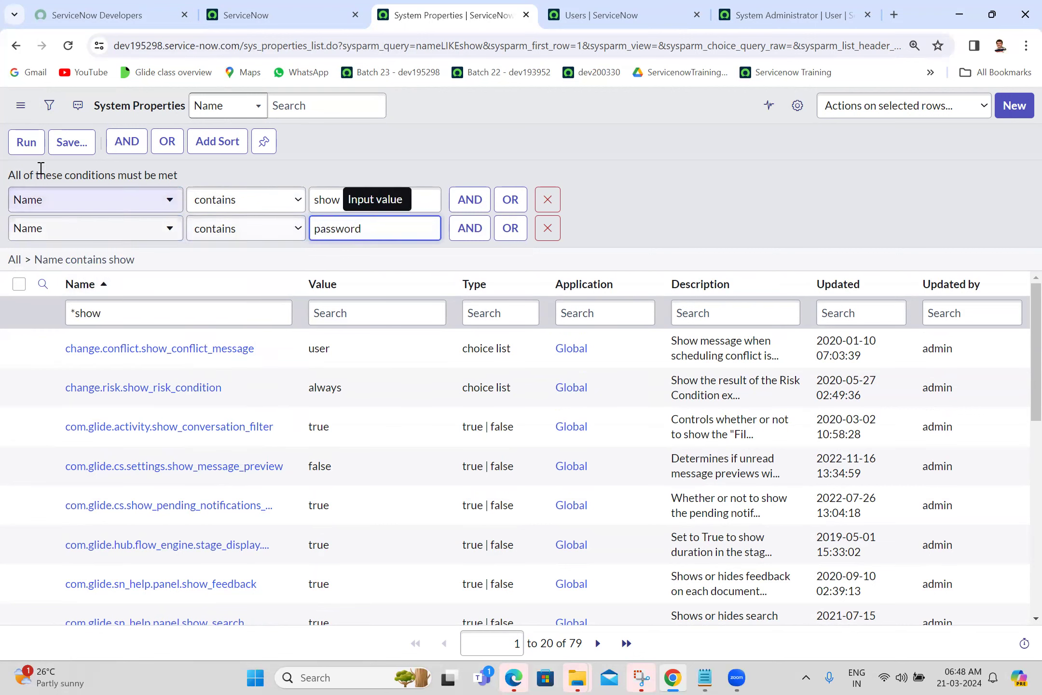
{"action": "left_click", "coordinate": [24, 144]}
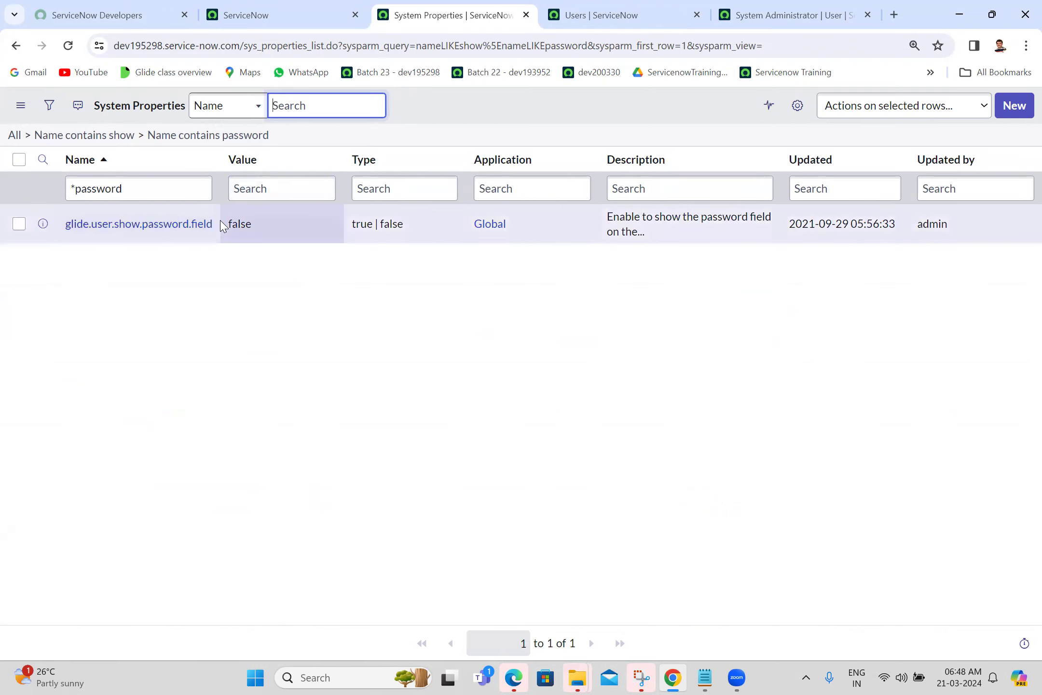
Select the property name glide.user.show.password.field in the System Properties list.
{"action": "left_click_drag", "start_coordinate": [216, 224], "coordinate": [67, 227]}
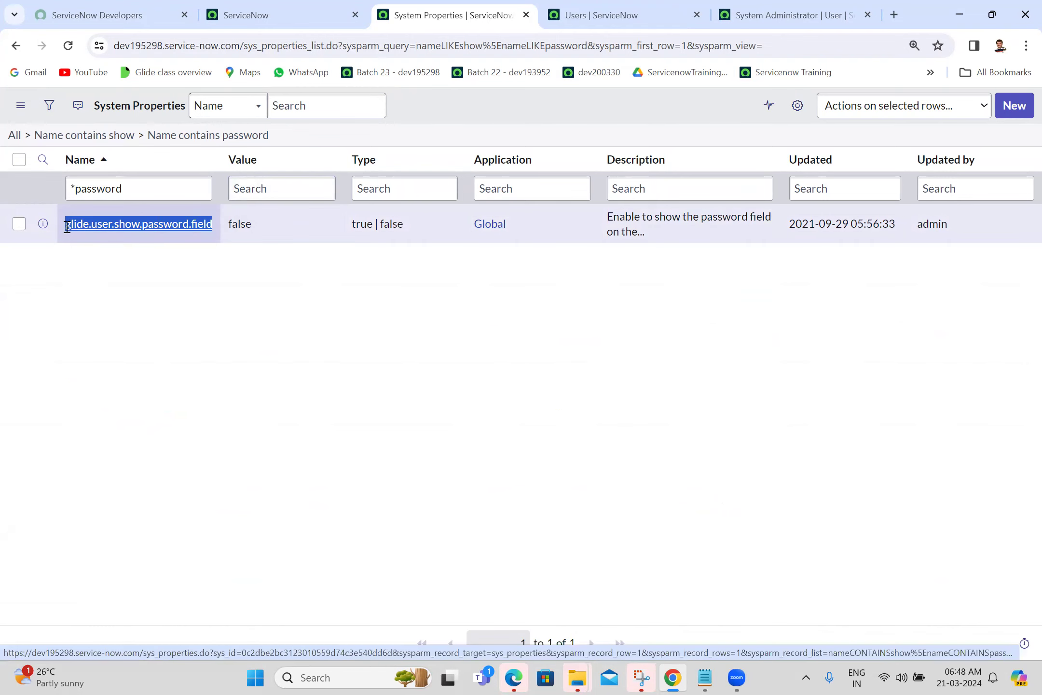
{"action": "left_click_drag", "start_coordinate": [67, 227], "coordinate": [727, 511]}
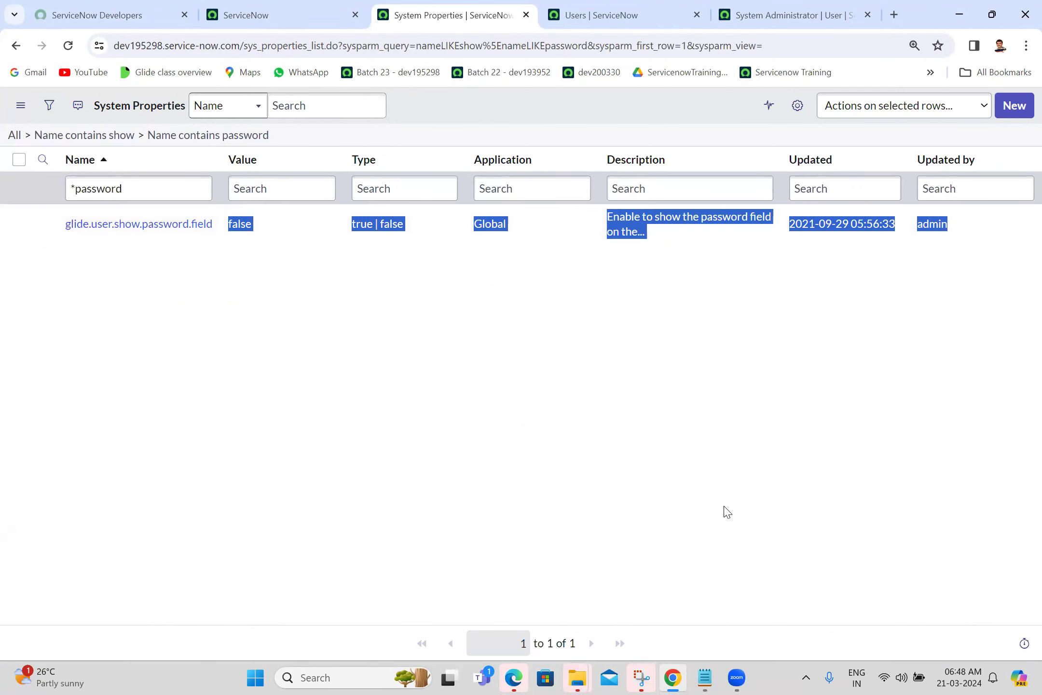
{"action": "left_click", "coordinate": [628, 421]}
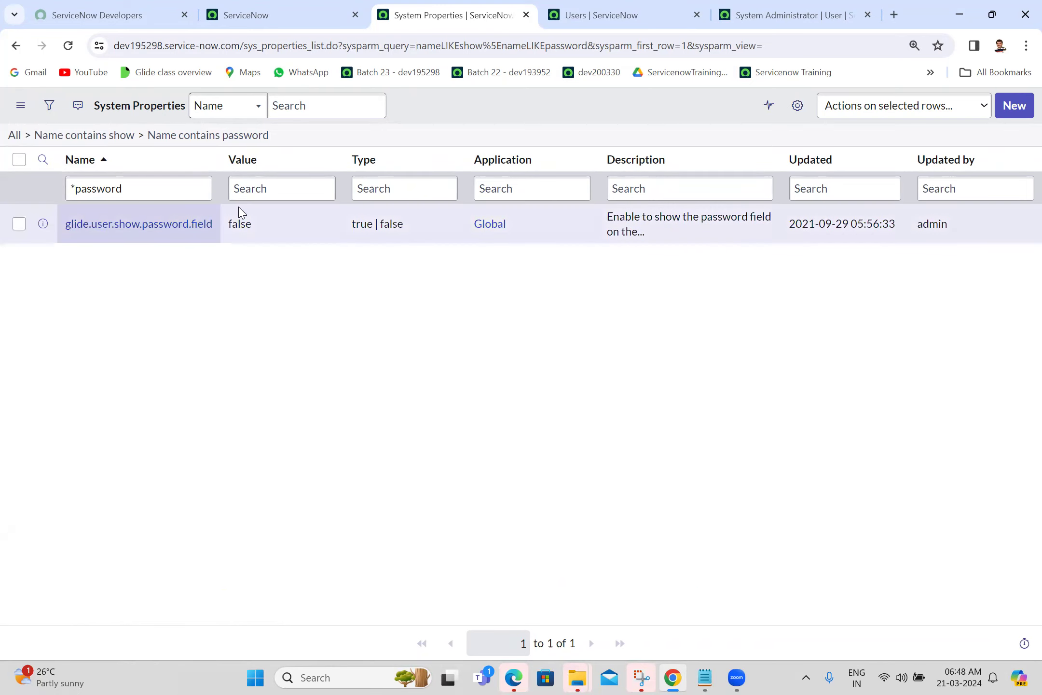
{"action": "double_click", "coordinate": [196, 223]}
{"action": "key", "text": "ctrl+c"}
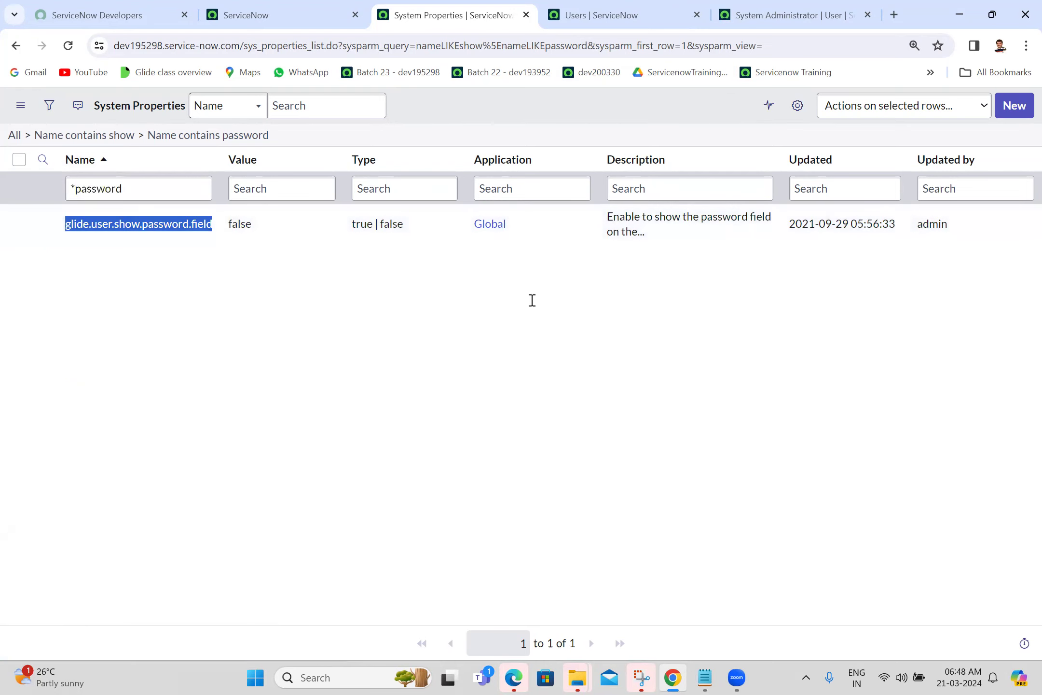
Paste glide.user.show.password.field onto an empty line of the Batch 23 notes.
{"action": "key", "text": "alt+Tab"}
{"action": "scroll", "coordinate": [566, 312], "scroll_direction": "down", "scroll_amount": 3}
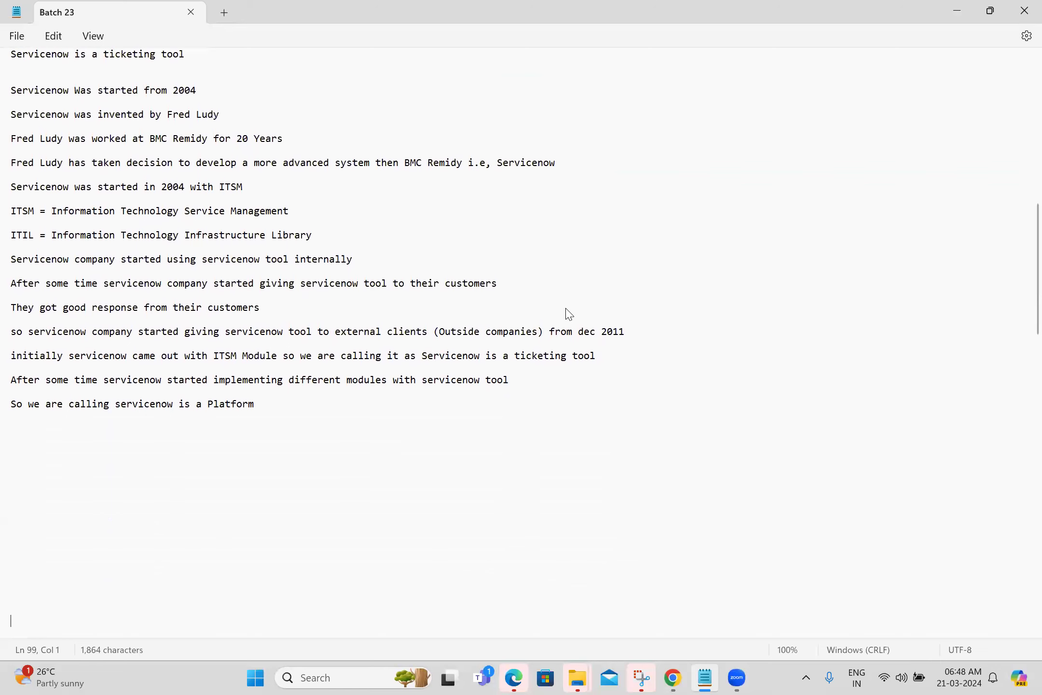
{"action": "left_click", "coordinate": [42, 432]}
{"action": "key", "text": "ctrl+v"}
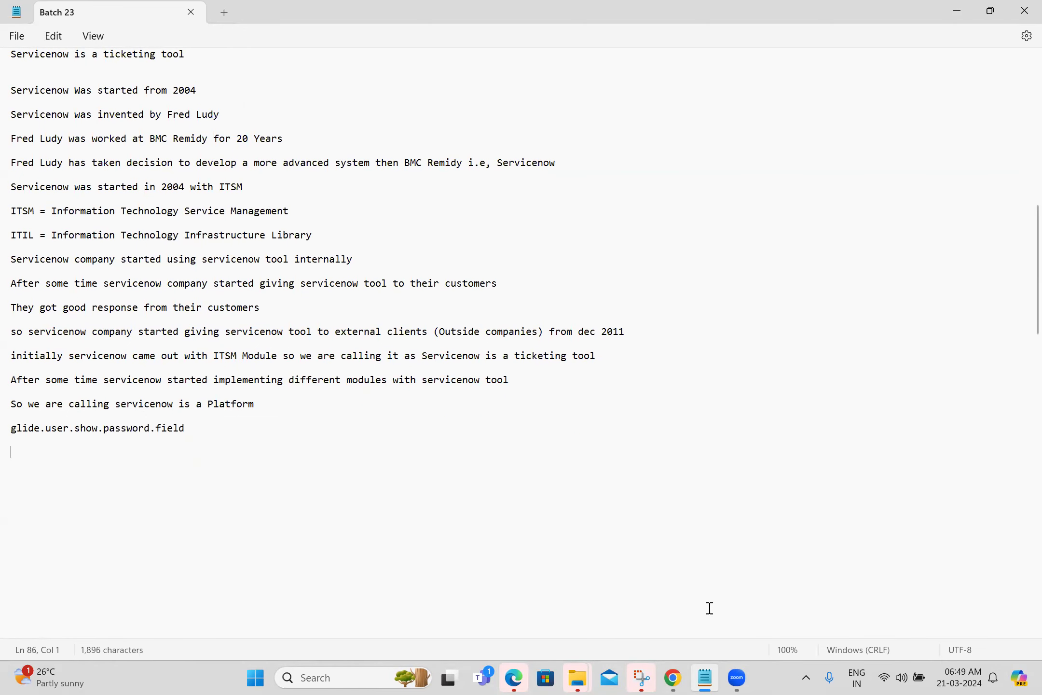
{"action": "left_click", "coordinate": [673, 677]}
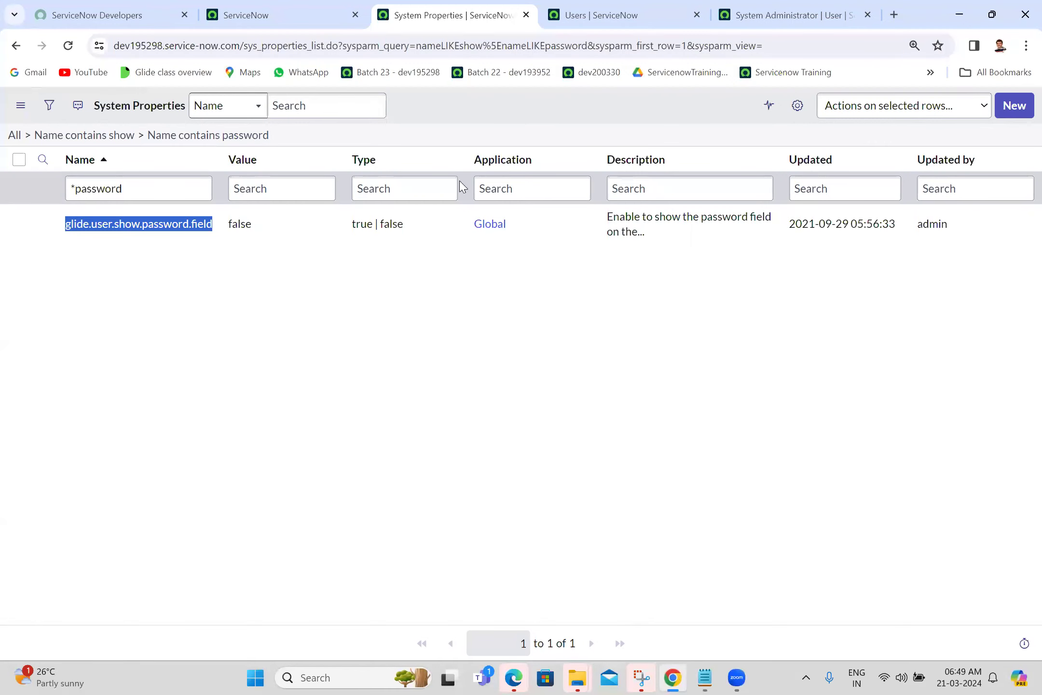
Filter System Properties to Name exactly =glide.user.show.password.field.
{"action": "left_click", "coordinate": [13, 137]}
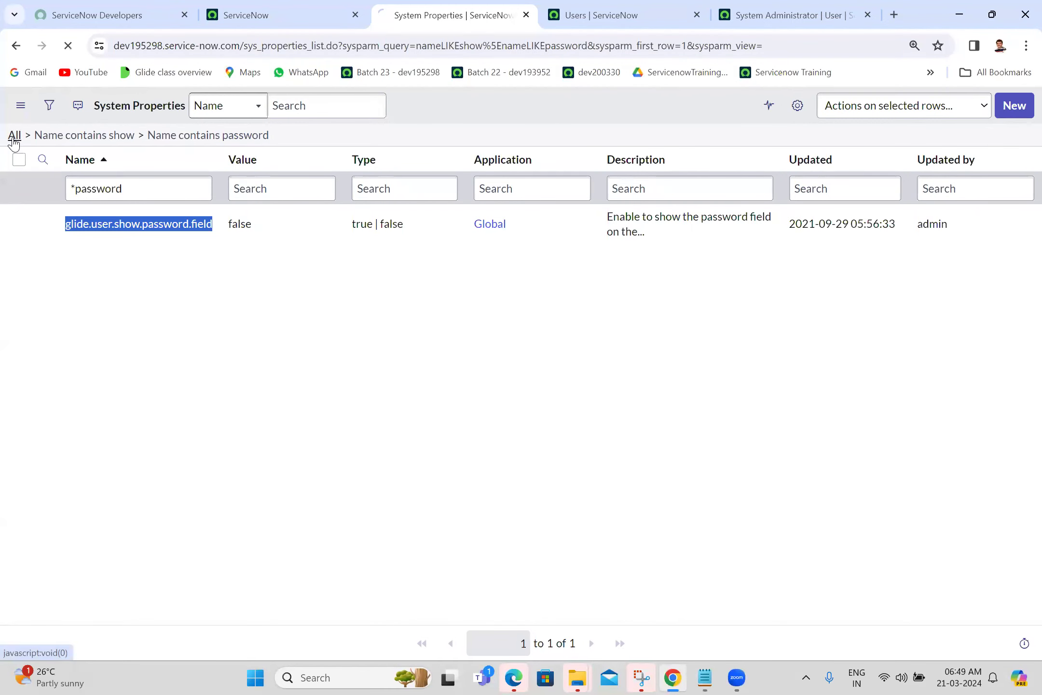
{"action": "left_click", "coordinate": [125, 194]}
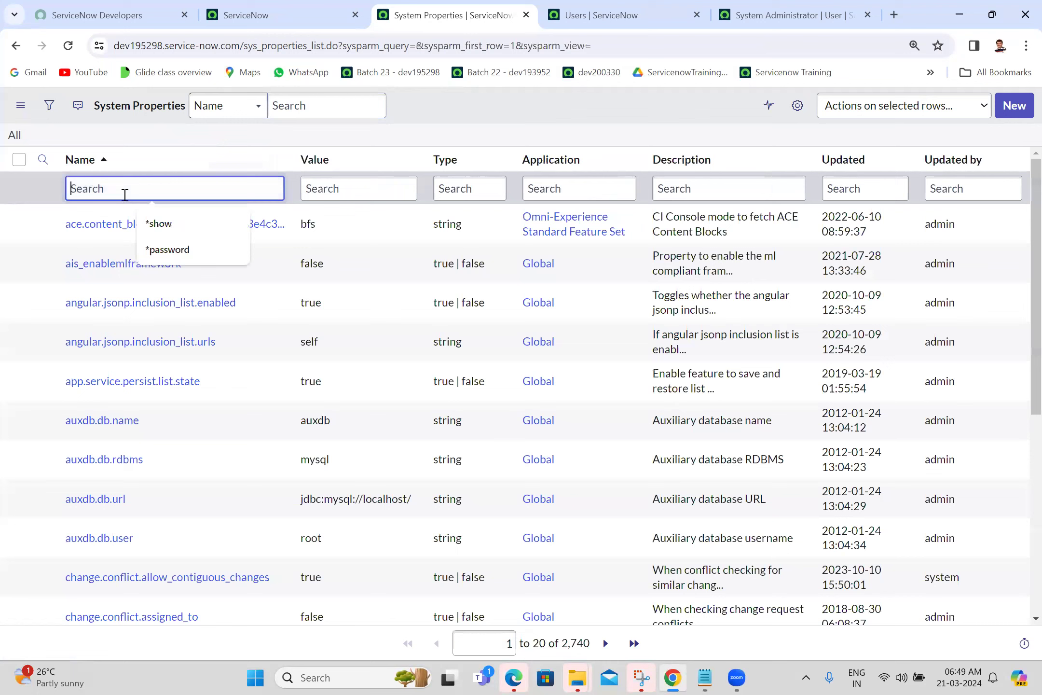
{"action": "type", "text": "="}
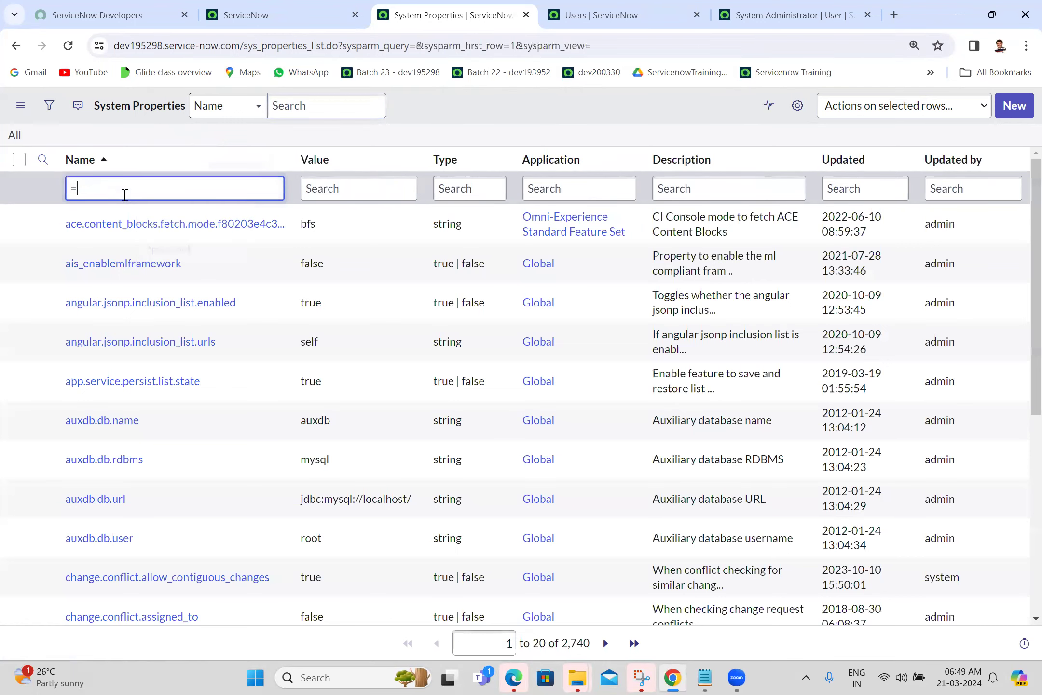
{"action": "key", "text": "ctrl+v"}
{"action": "key", "text": "Return"}
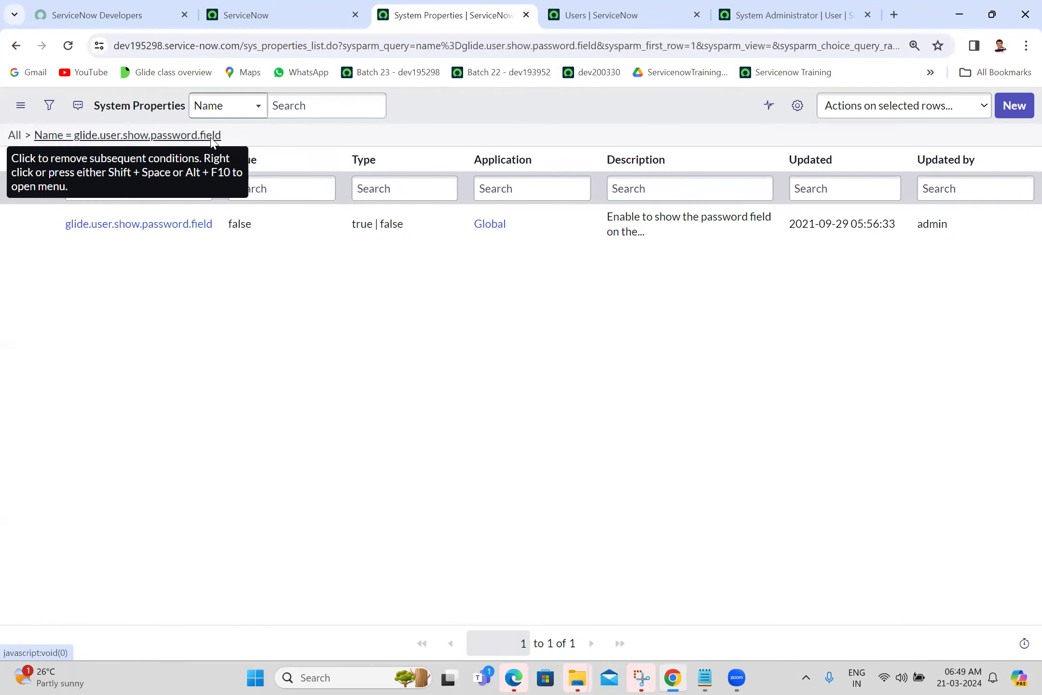
Copy the filtered list's URL from the breadcrumb and bring up the Batch 23 notes.
{"action": "right_click", "coordinate": [213, 137]}
{"action": "left_click", "coordinate": [251, 169]}
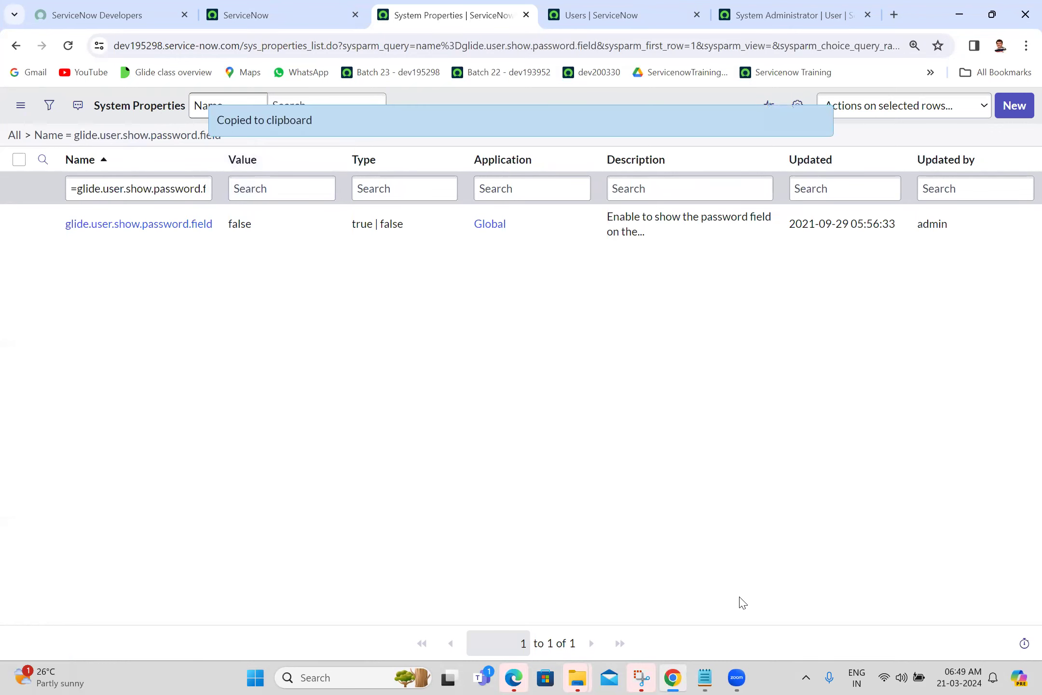
{"action": "left_click", "coordinate": [705, 677]}
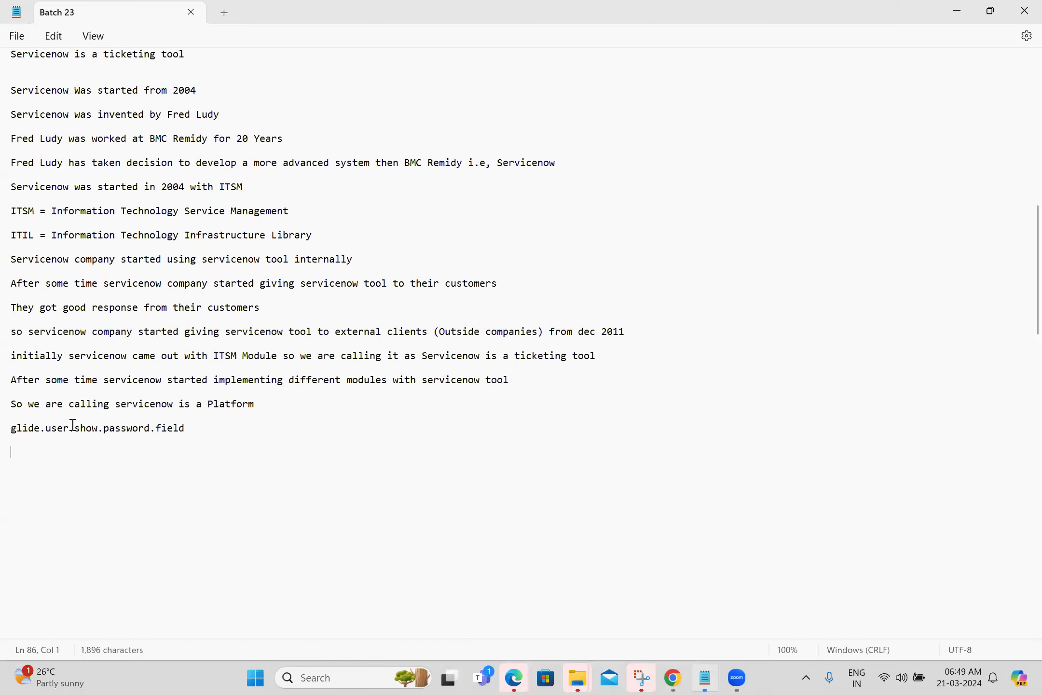
Paste the exact-match list URL into the Batch 23 notes, save, and edit the property's Value cell.
{"action": "key", "text": "ctrl+v"}
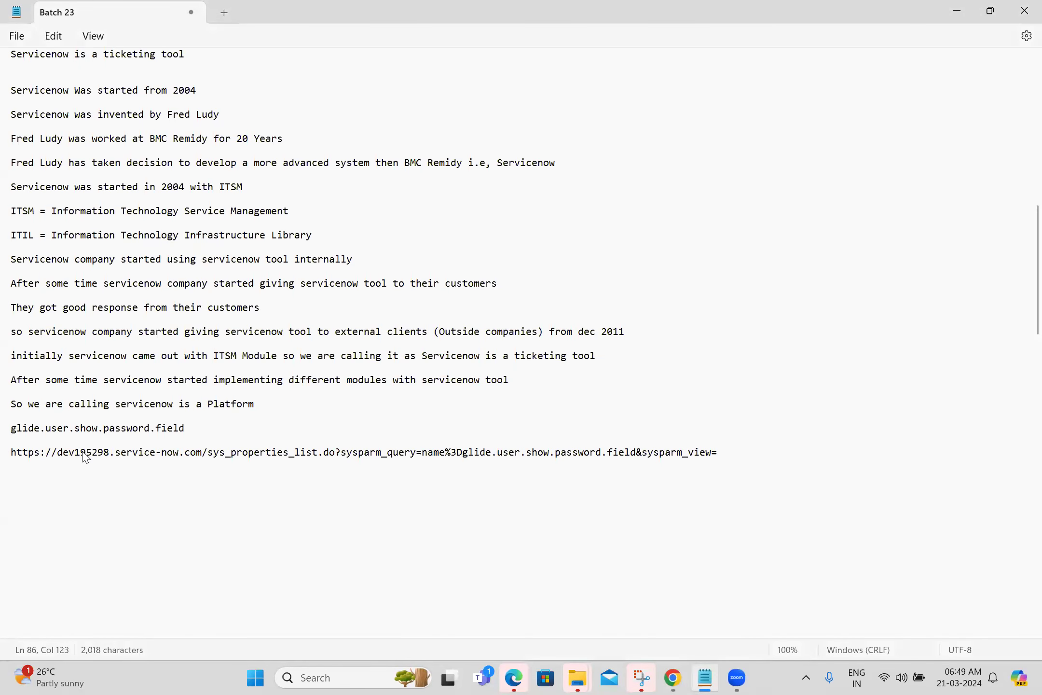
{"action": "double_click", "coordinate": [99, 452]}
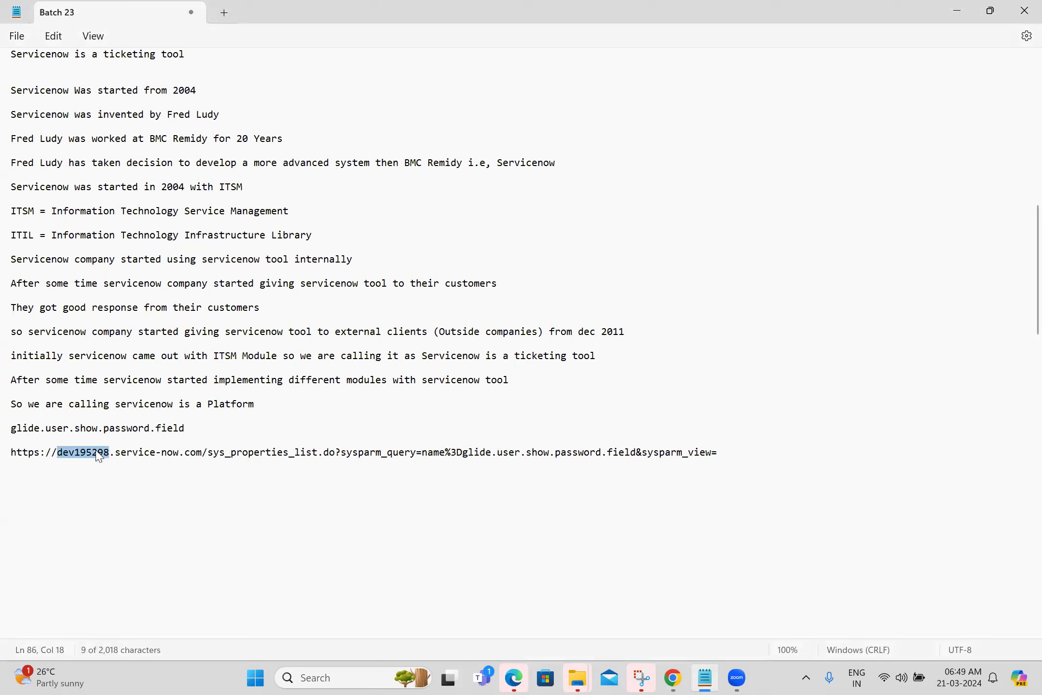
{"action": "left_click", "coordinate": [114, 480]}
{"action": "key", "text": "ctrl+s"}
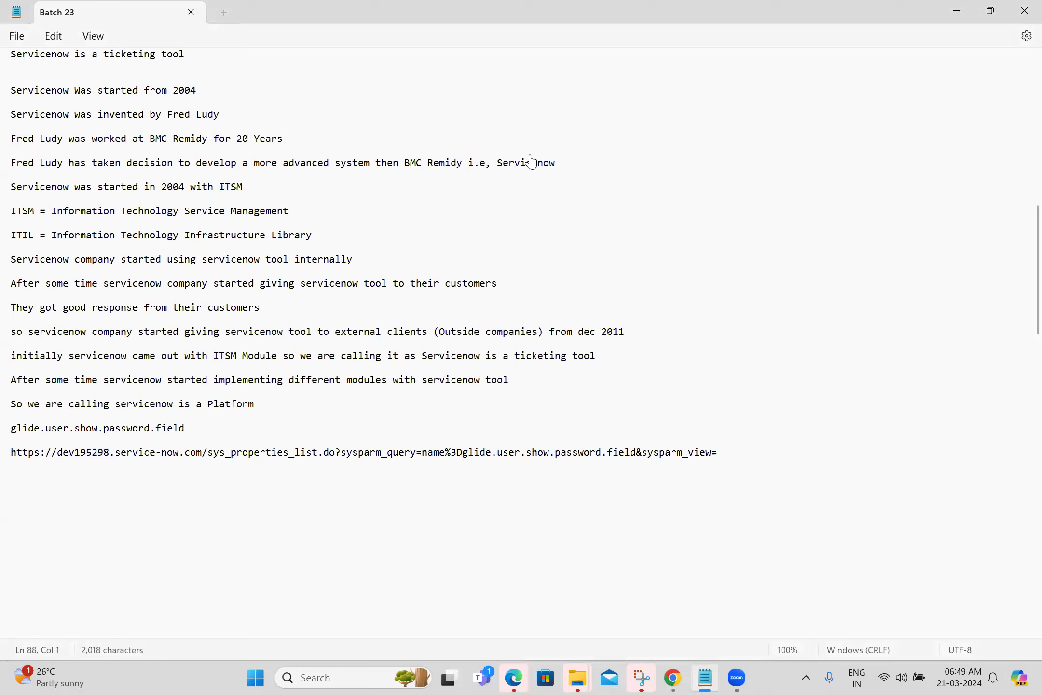
{"action": "key", "text": "alt+Tab"}
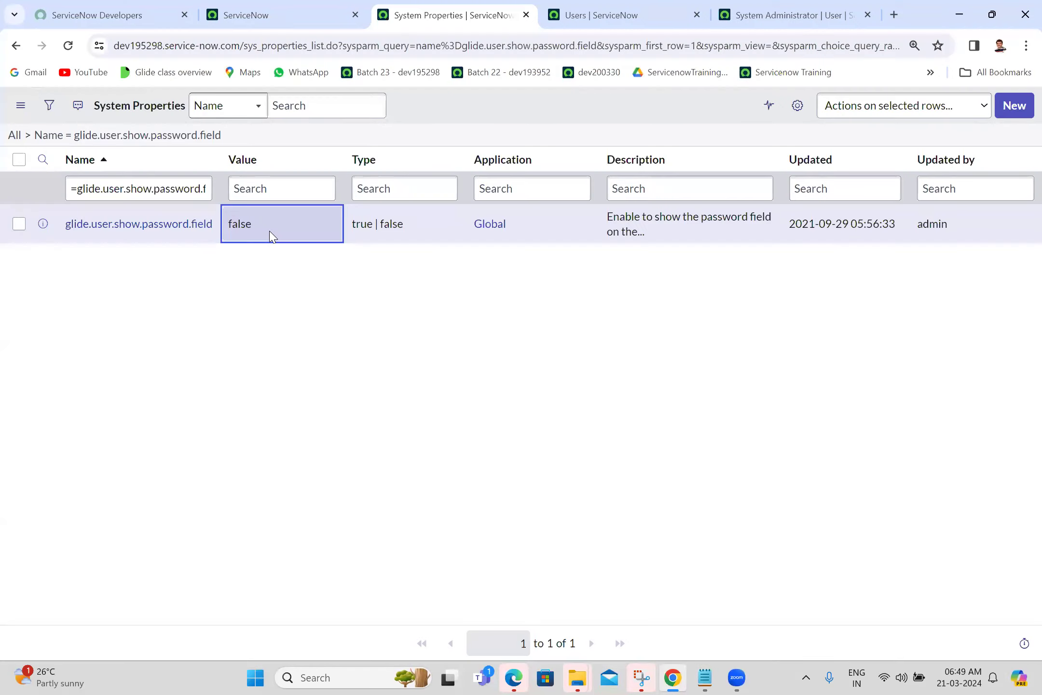
{"action": "double_click", "coordinate": [270, 233]}
Save true as the value of glide.user.show.password.field.
{"action": "type", "text": "true"}
{"action": "left_click", "coordinate": [387, 223]}
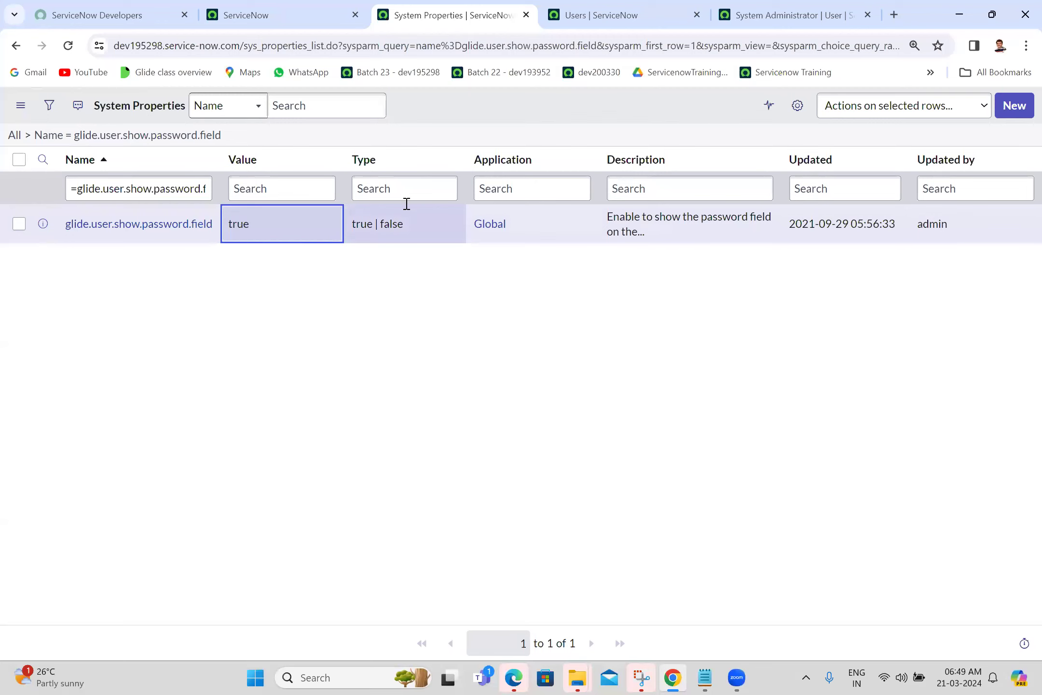
{"action": "left_click", "coordinate": [627, 7]}
{"action": "left_click", "coordinate": [753, 5]}
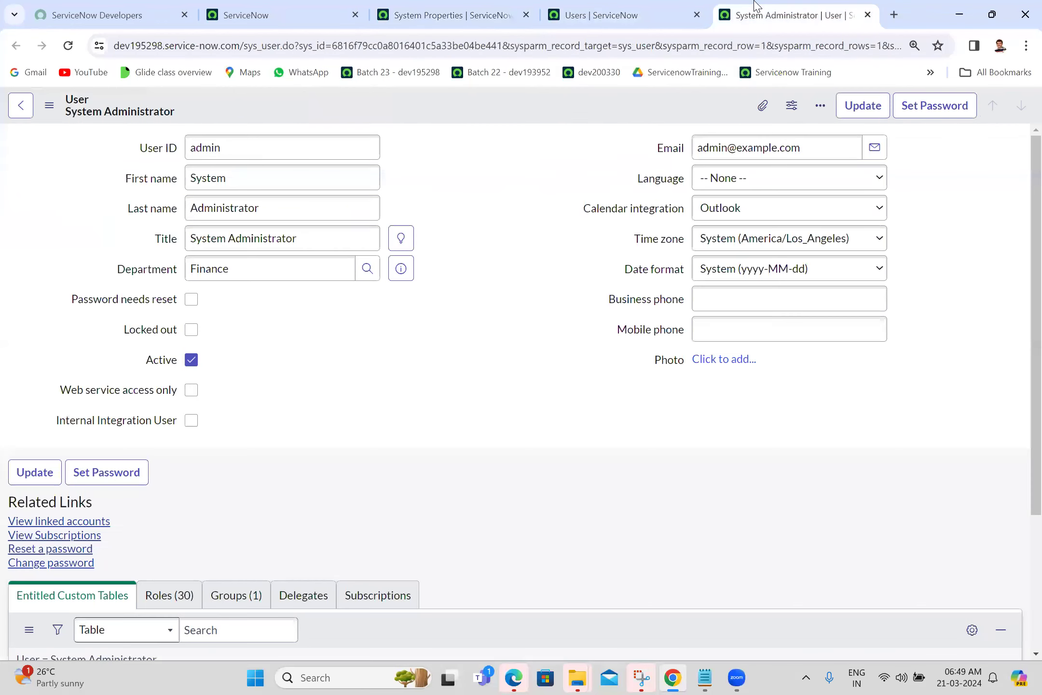
Enter a new password on the System Administrator record and save it.
{"action": "left_click", "coordinate": [68, 46]}
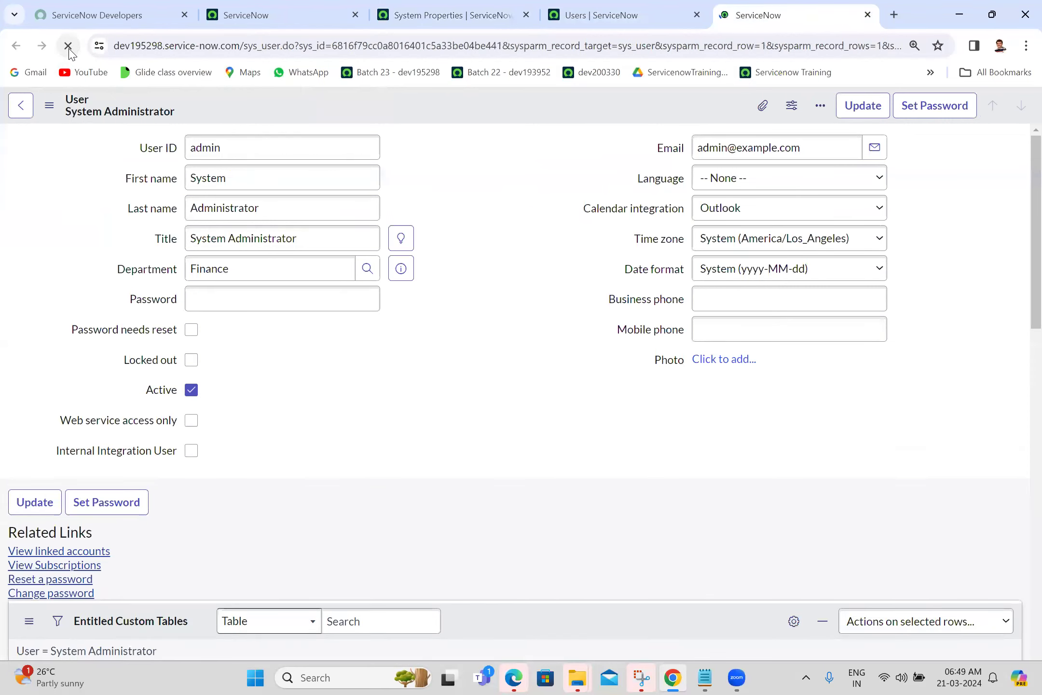
{"action": "left_click", "coordinate": [310, 306]}
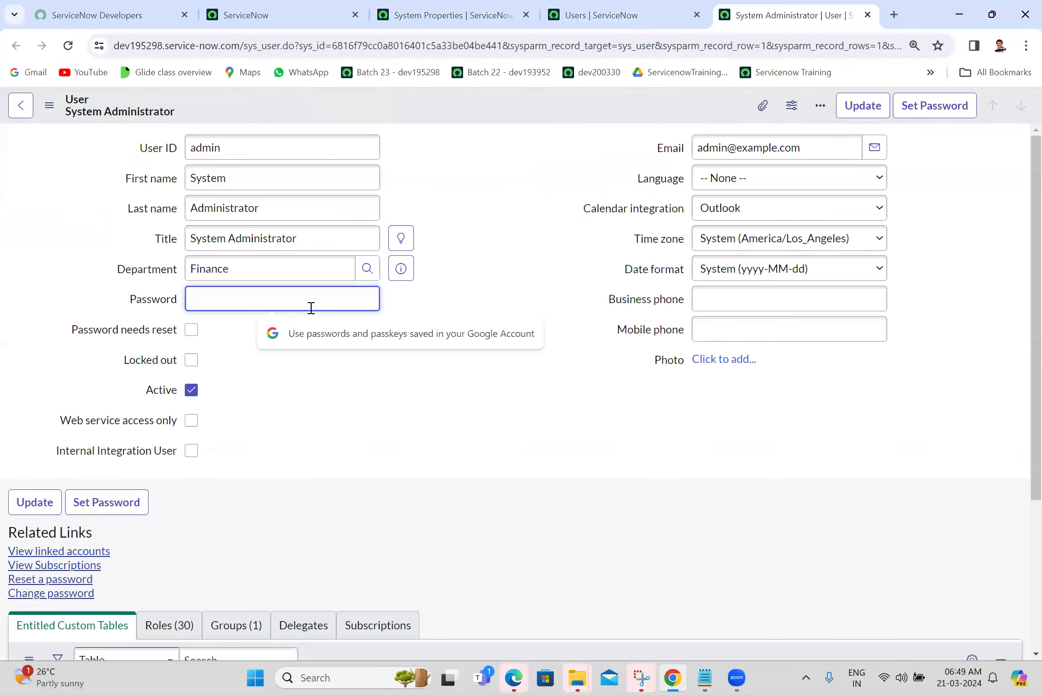
{"action": "type", "text": "••"}
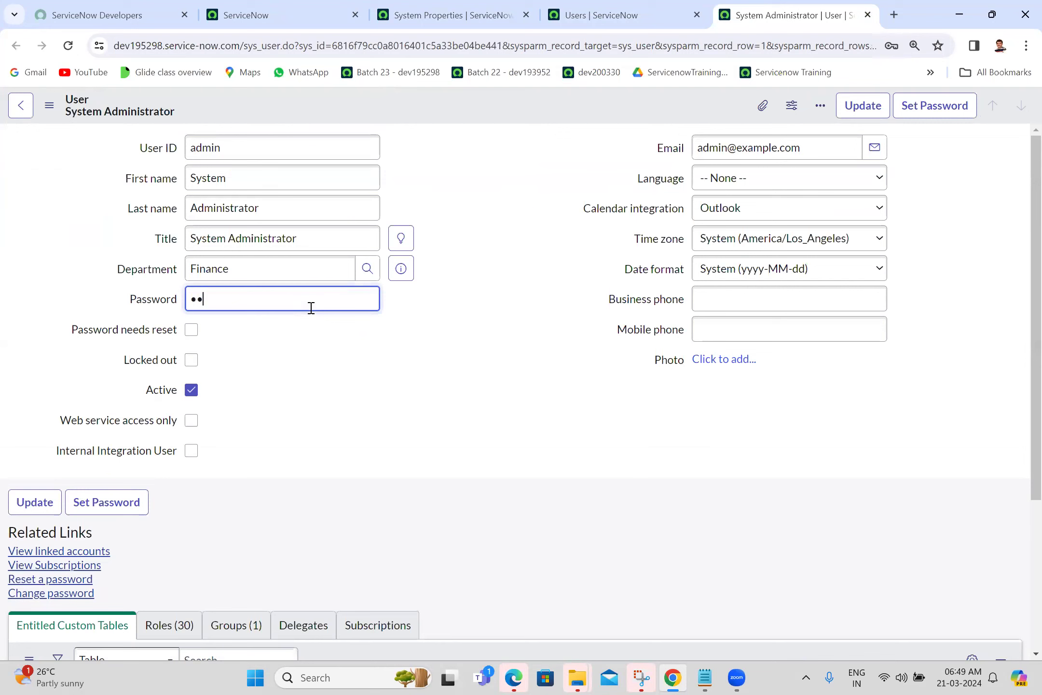
{"action": "type", "text": "••••••••••"}
{"action": "left_click", "coordinate": [49, 105]}
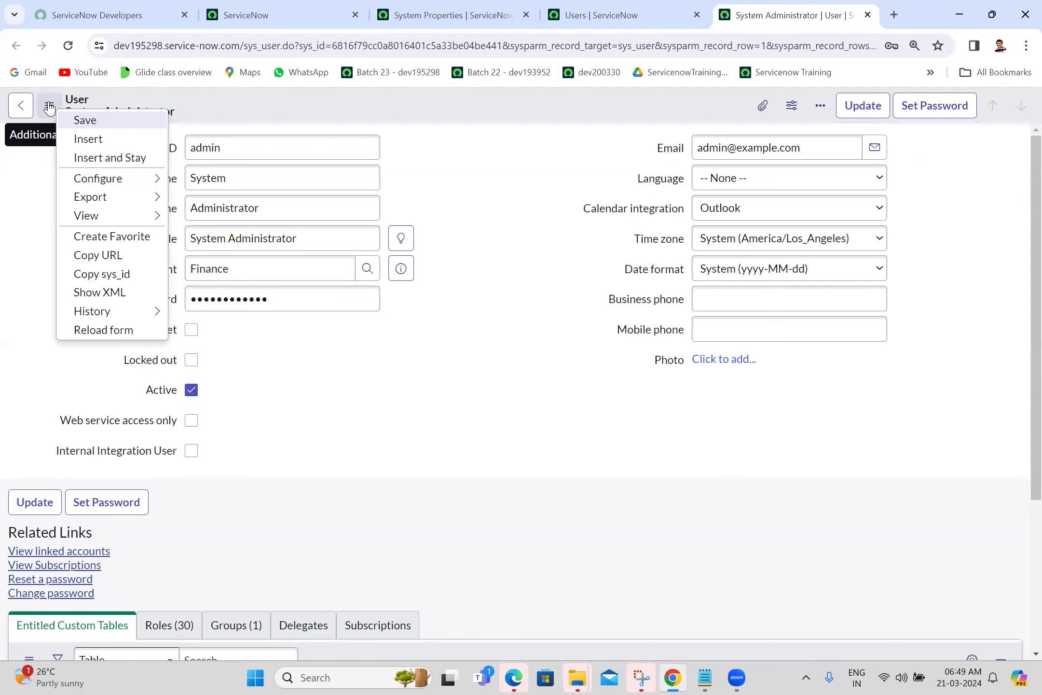
{"action": "left_click", "coordinate": [85, 120]}
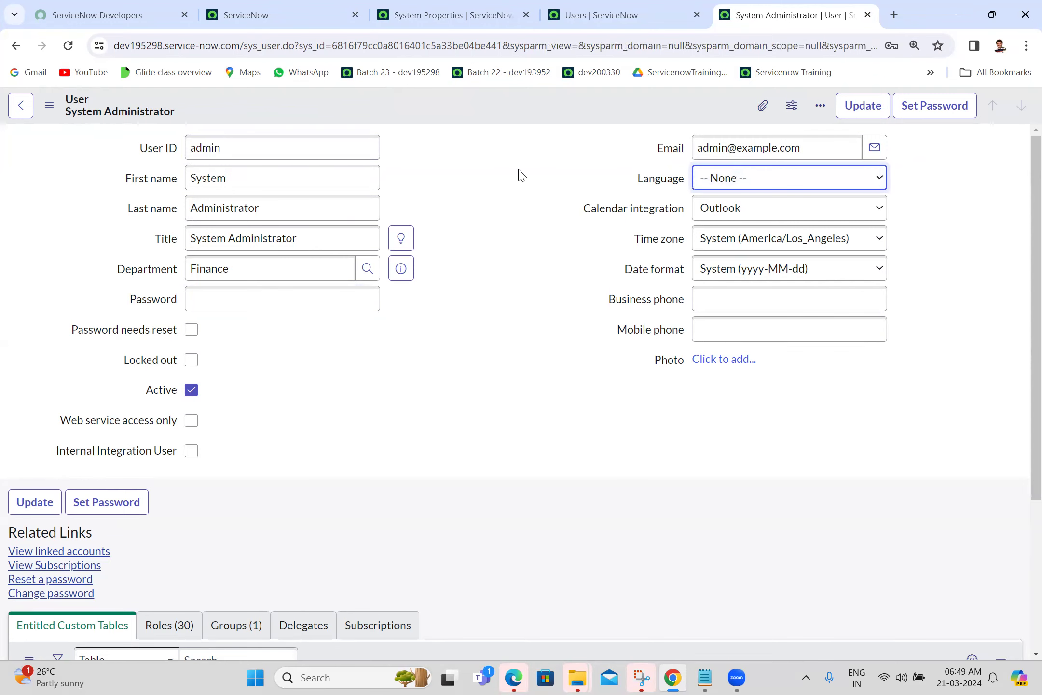
{"action": "left_click", "coordinate": [598, 15]}
Personalize the Users list columns to add Password, showing the admin's masked password.
{"action": "left_click", "coordinate": [69, 46]}
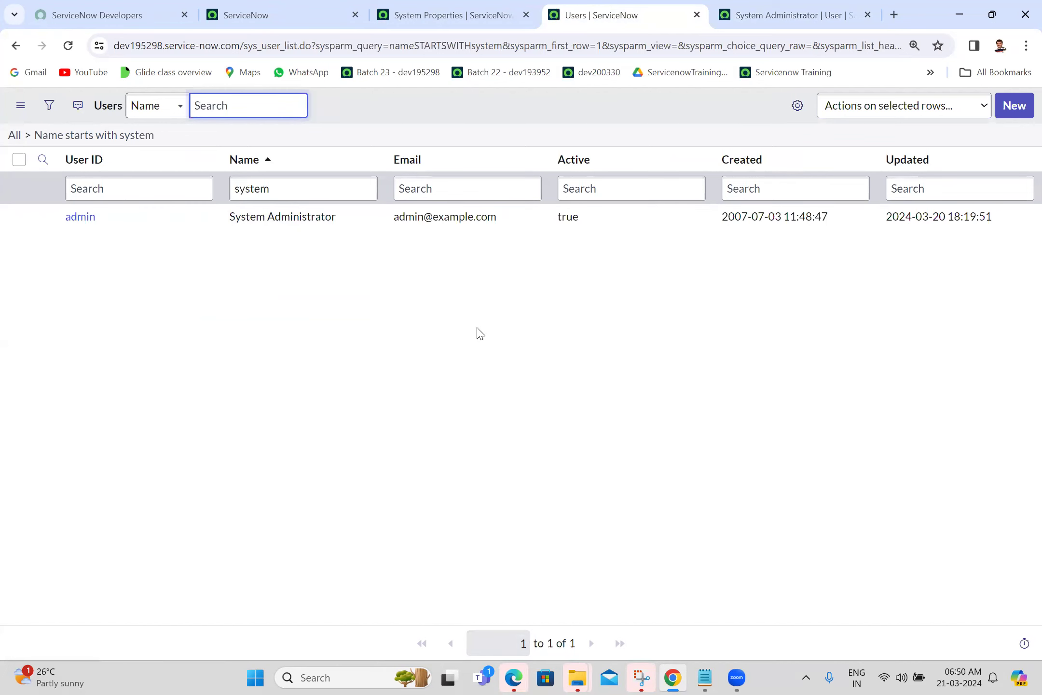
{"action": "left_click", "coordinate": [773, 7]}
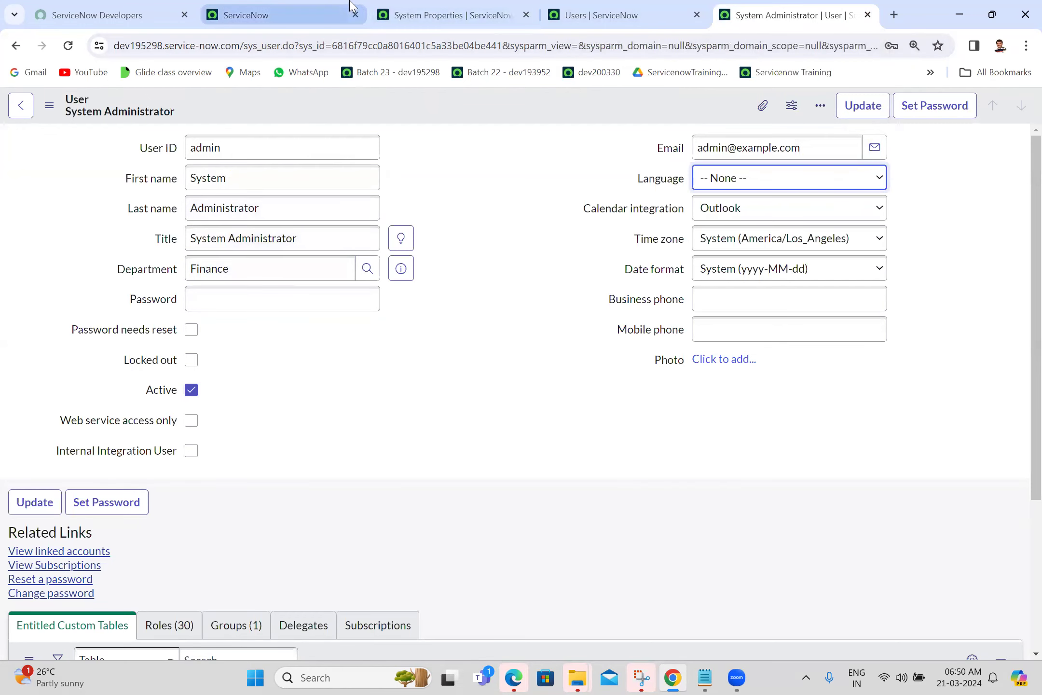
{"action": "left_click", "coordinate": [574, 6]}
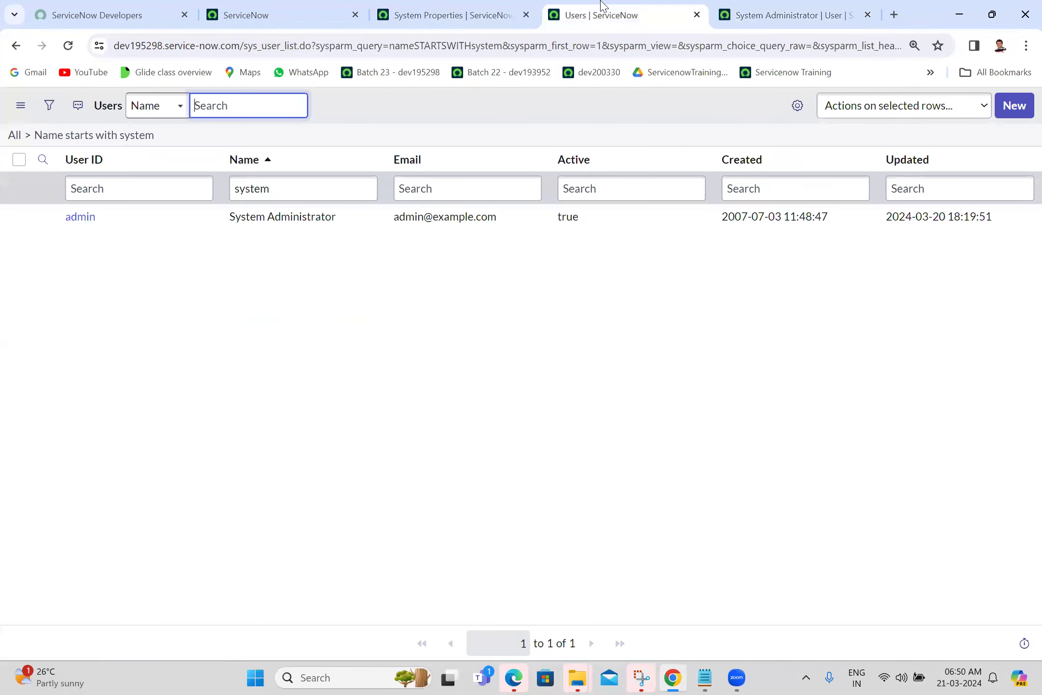
{"action": "left_click", "coordinate": [796, 107]}
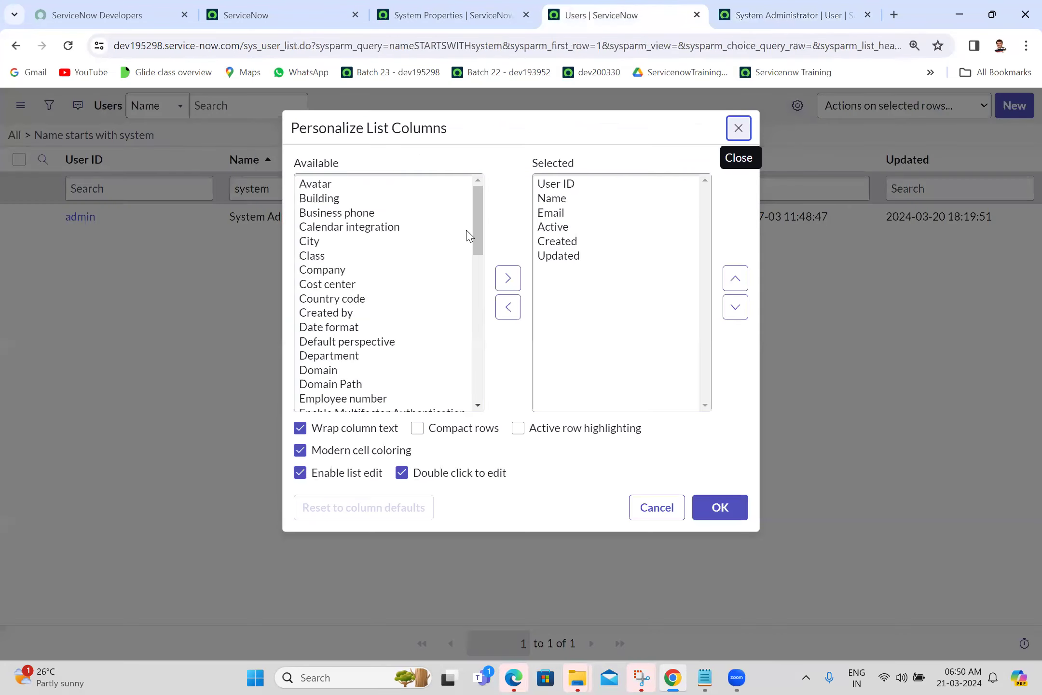
{"action": "left_click", "coordinate": [381, 241]}
{"action": "key", "text": "p"}
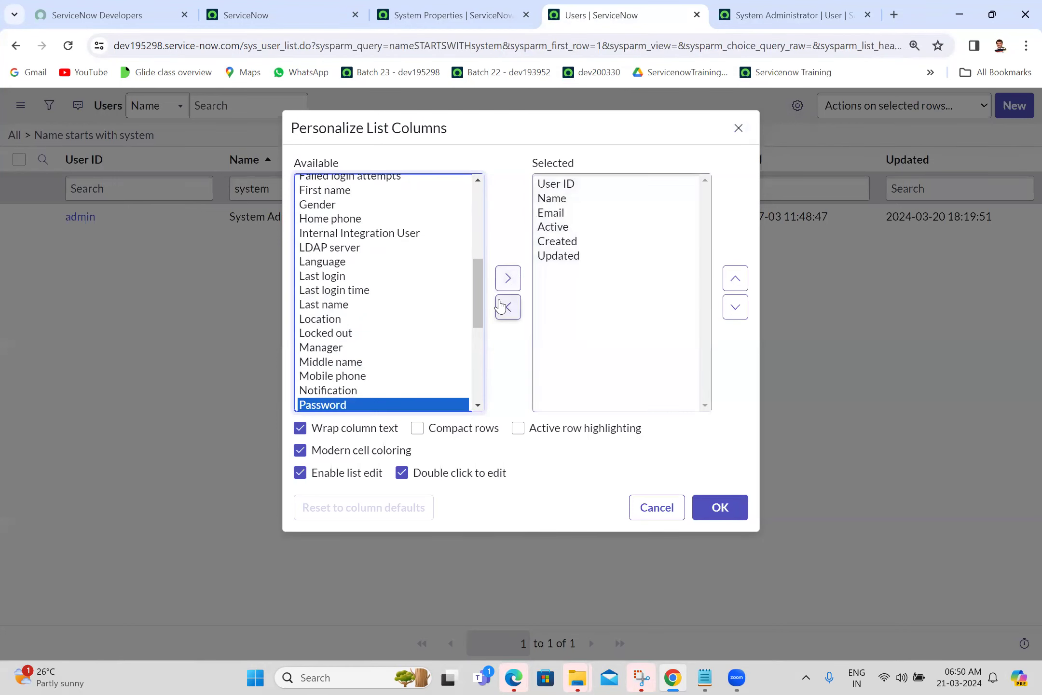
{"action": "left_click", "coordinate": [508, 277]}
{"action": "left_click", "coordinate": [713, 509]}
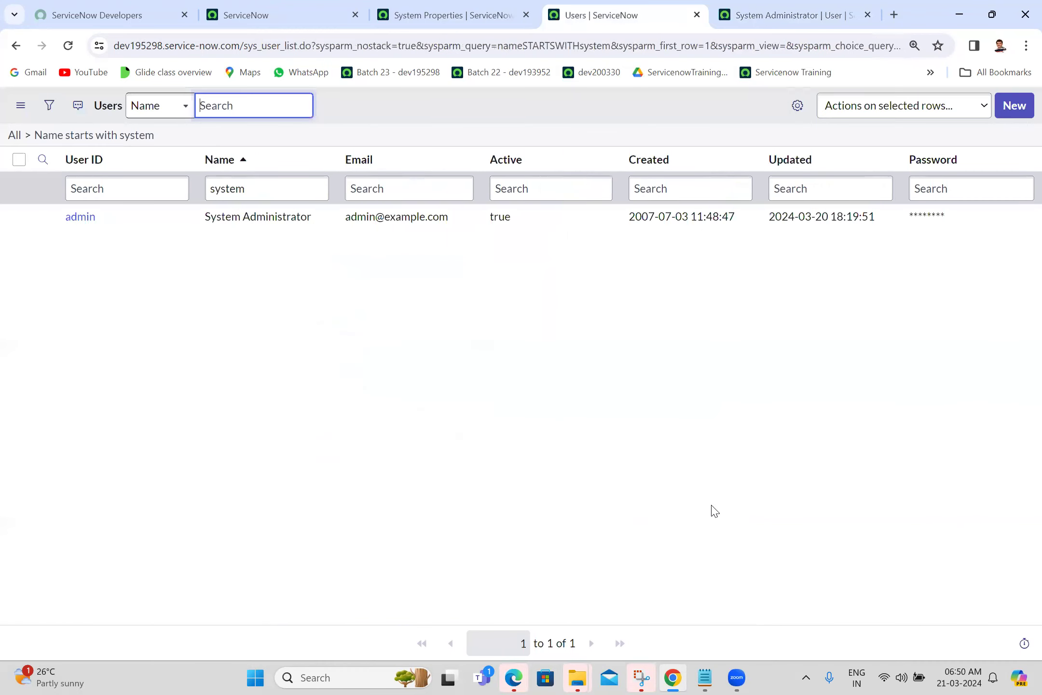
Set a new admin password inline in the Users list, then return to the App Engine Studio tab.
{"action": "left_click", "coordinate": [996, 224]}
{"action": "left_click", "coordinate": [995, 224]}
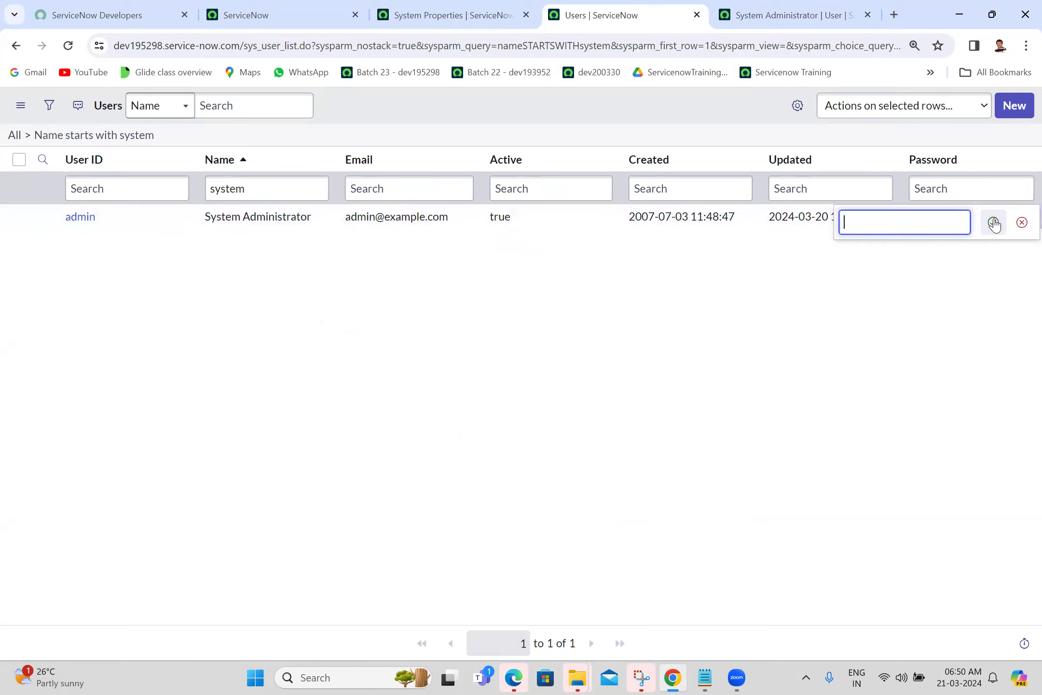
{"action": "left_click", "coordinate": [944, 223]}
{"action": "type", "text": "••••••••••••"}
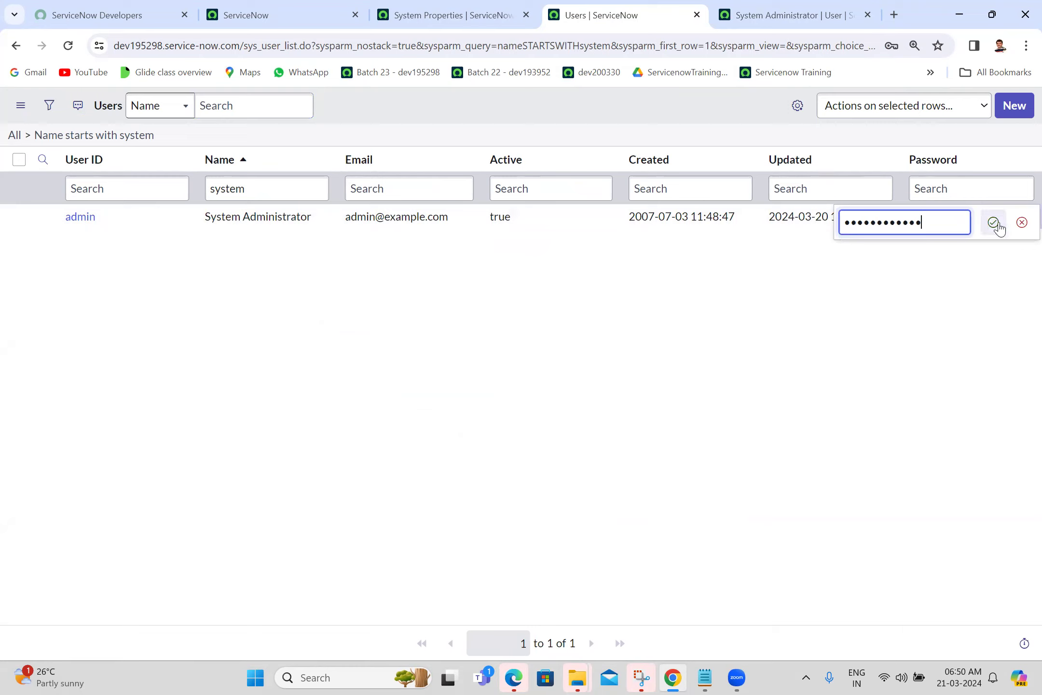
{"action": "left_click", "coordinate": [994, 223]}
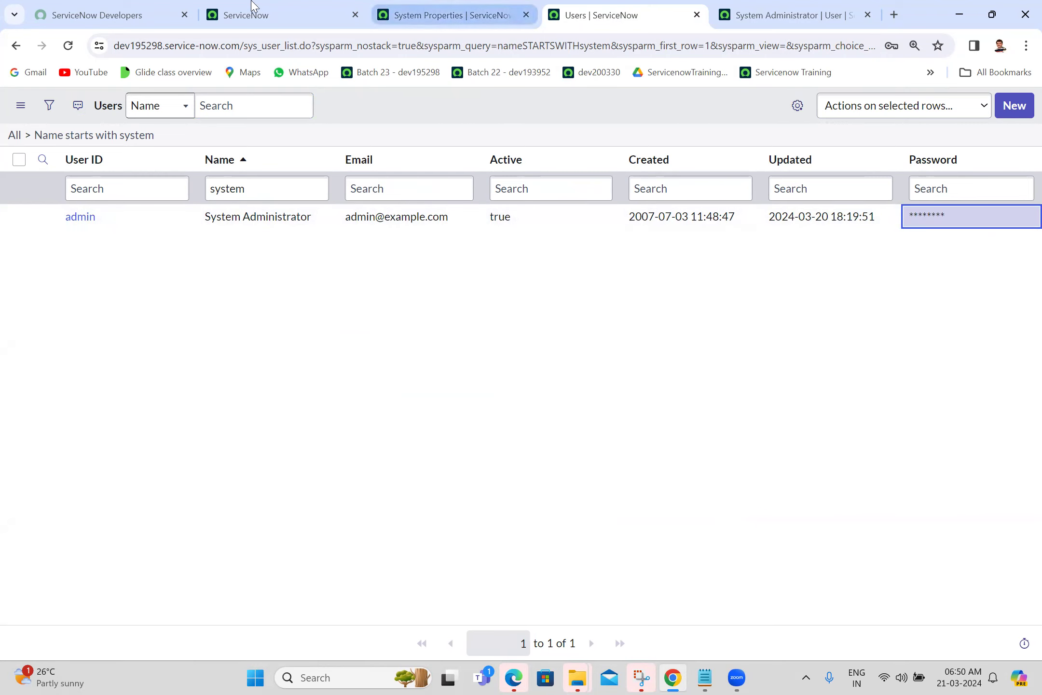
{"action": "left_click", "coordinate": [158, 10]}
{"action": "left_click", "coordinate": [309, 9]}
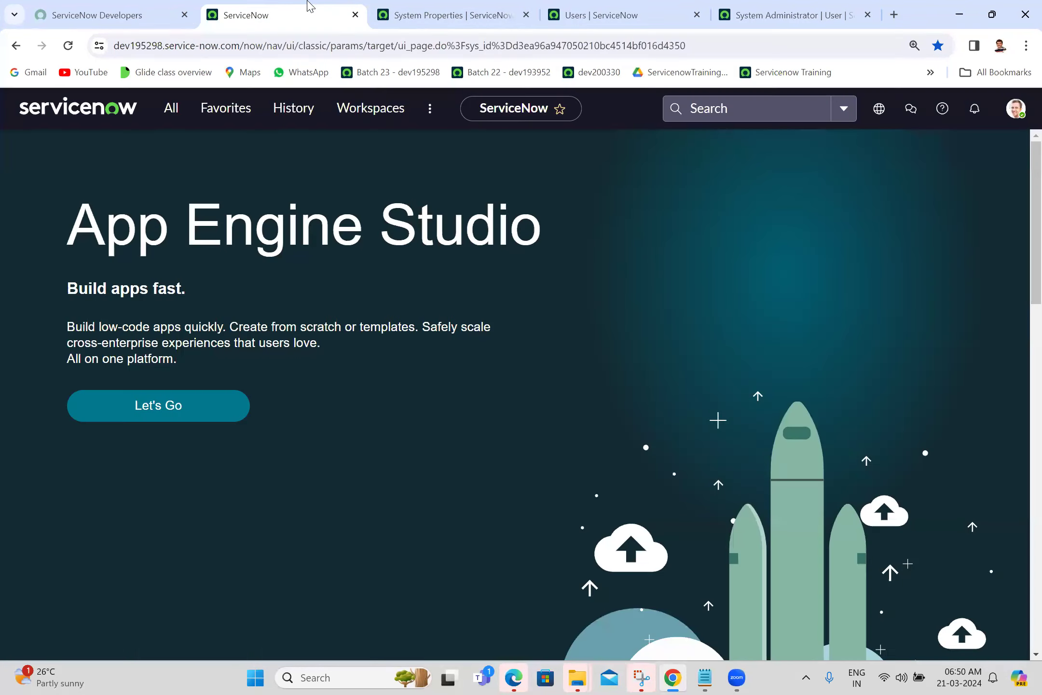
Open the System Administrator profile to inspect its masked password, then return to the filtered Users list.
{"action": "left_click", "coordinate": [1015, 113]}
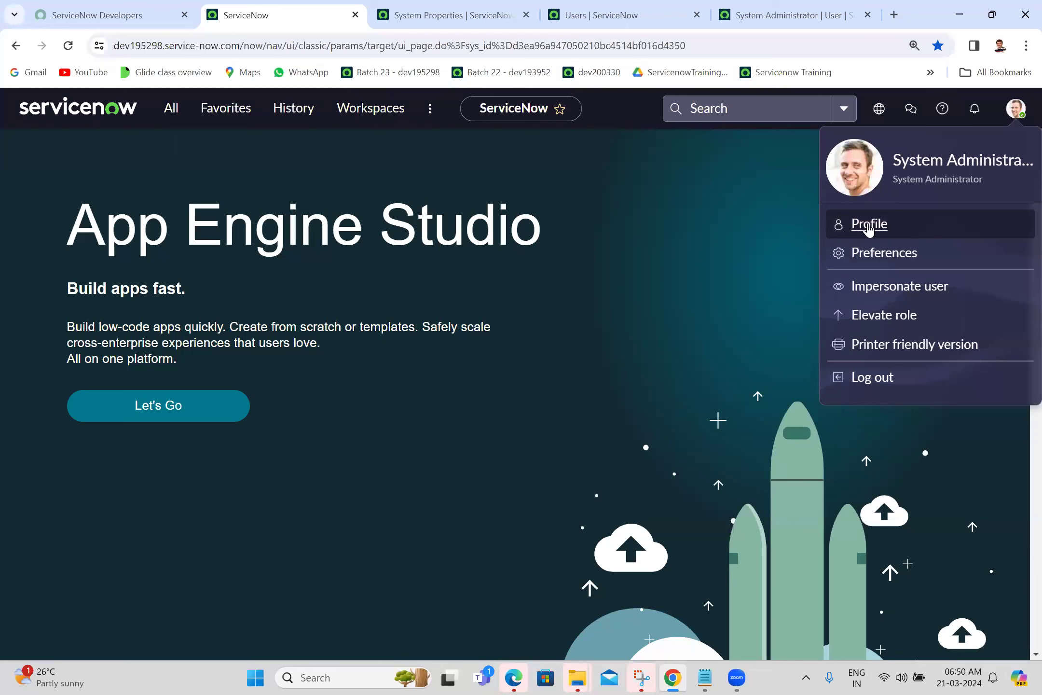
{"action": "left_click", "coordinate": [791, 14]}
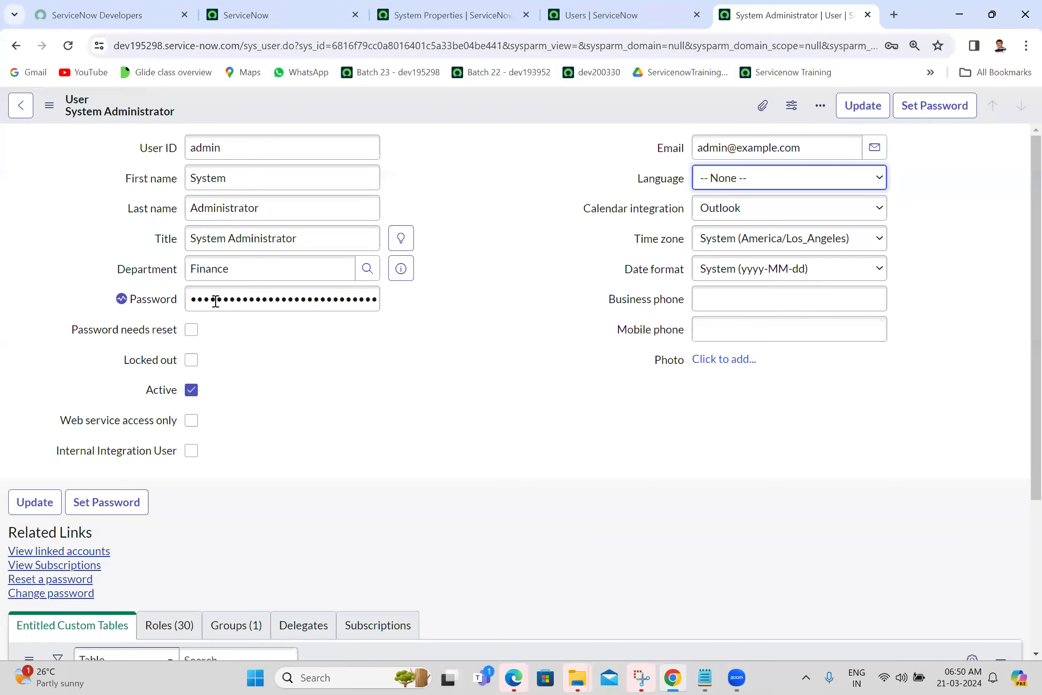
{"action": "double_click", "coordinate": [301, 295]}
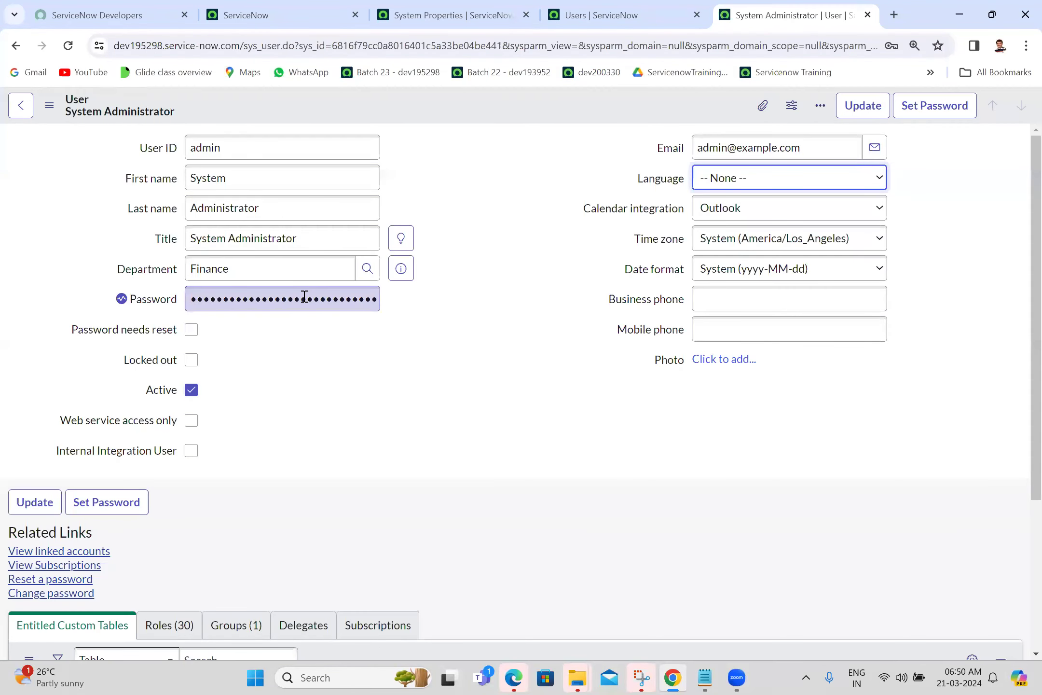
{"action": "left_click", "coordinate": [610, 14]}
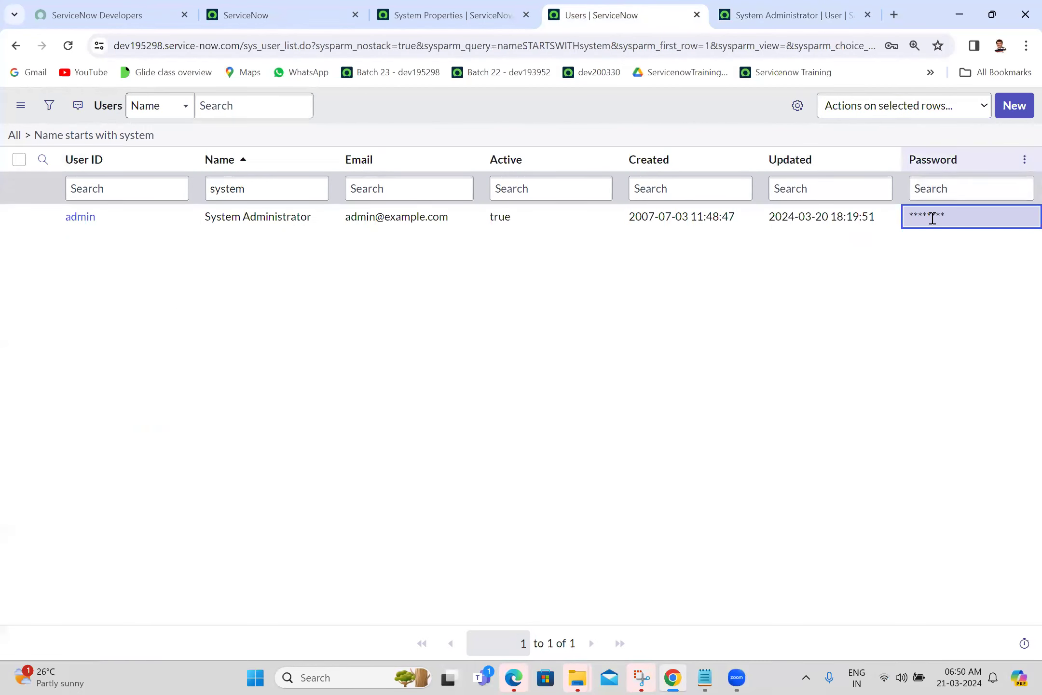
{"action": "left_click", "coordinate": [716, 366]}
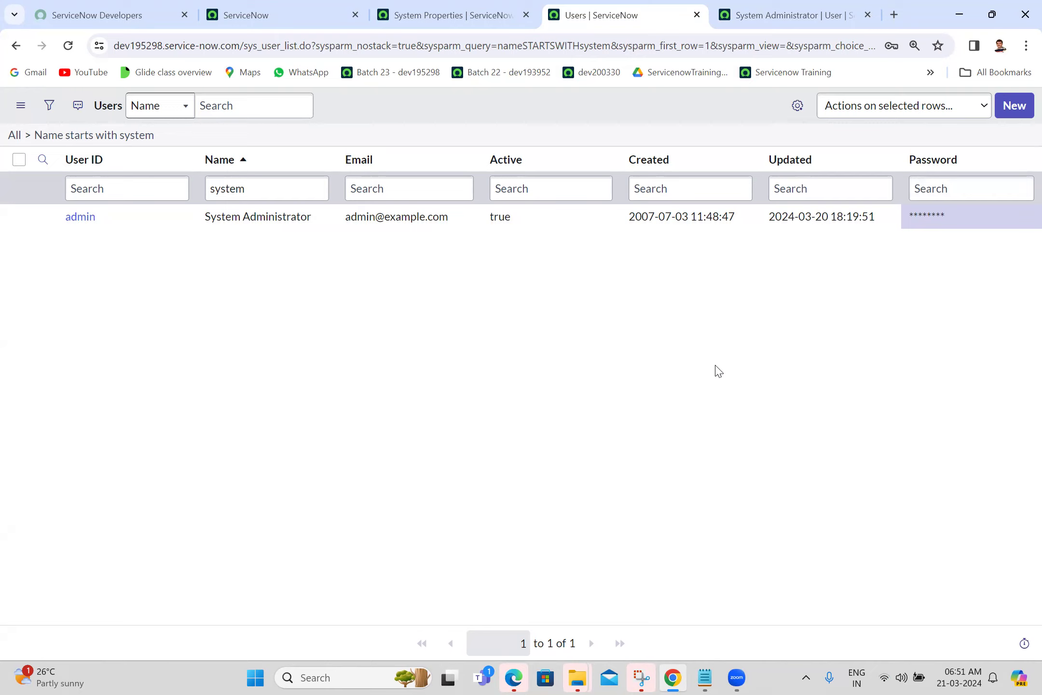
Switch to the App Engine Studio tab and dismiss the open profile menu.
{"action": "left_click", "coordinate": [319, 6]}
{"action": "left_click", "coordinate": [497, 300]}
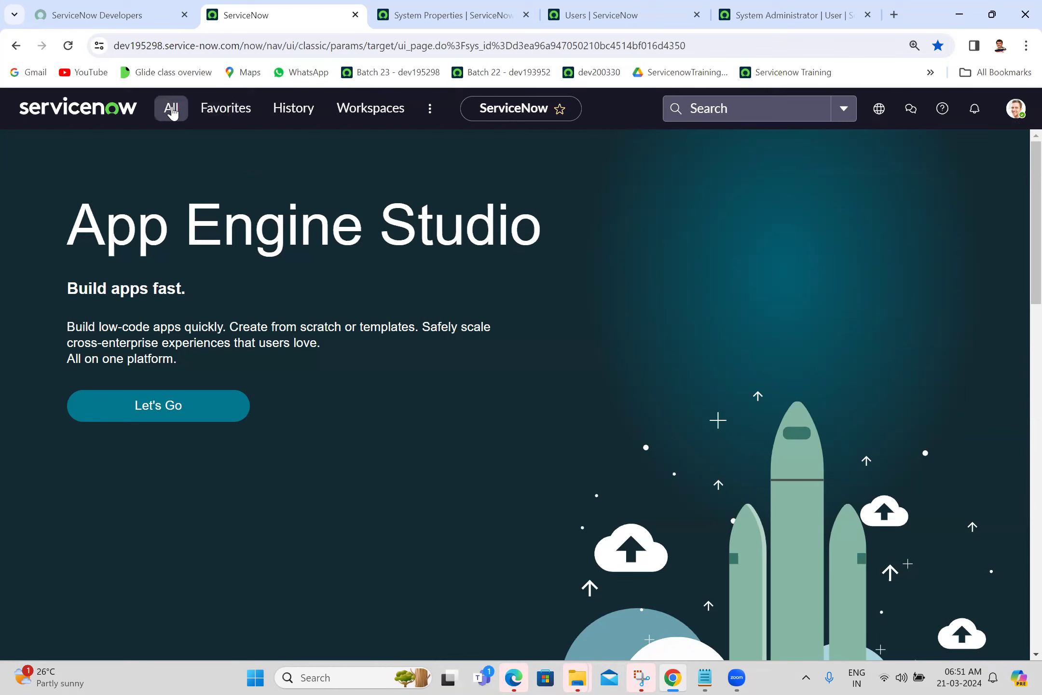
{"action": "left_click", "coordinate": [171, 108]}
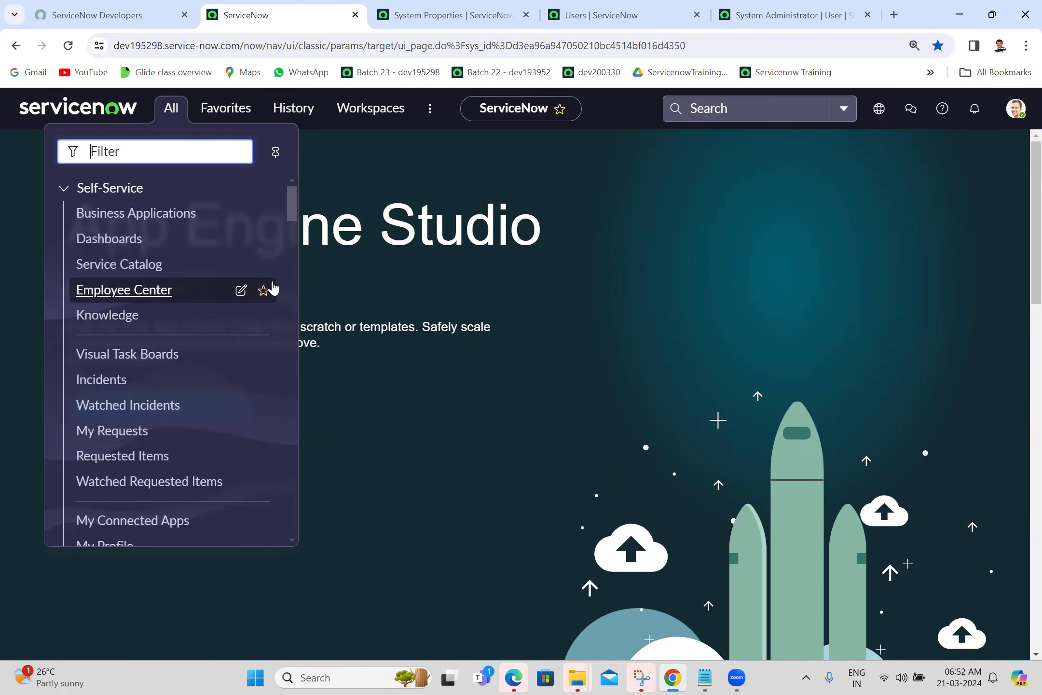
{"action": "left_click", "coordinate": [503, 220]}
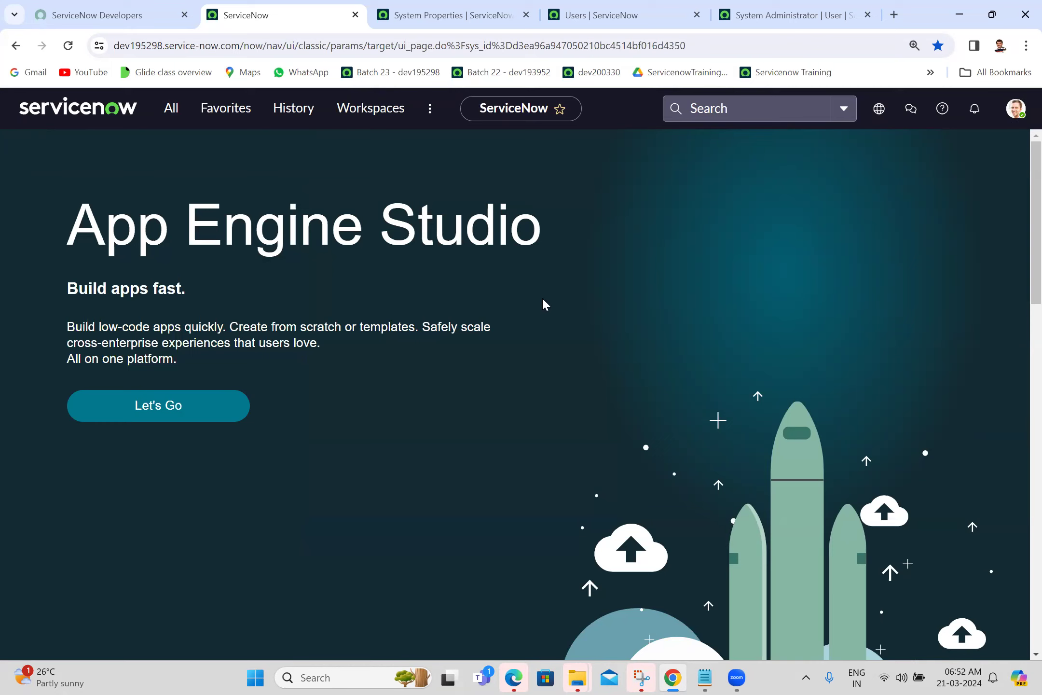
In a new incognito window, try tcs.service-now.com and then tcsdev.service-now.com.
{"action": "key", "text": "ctrl+shift+n"}
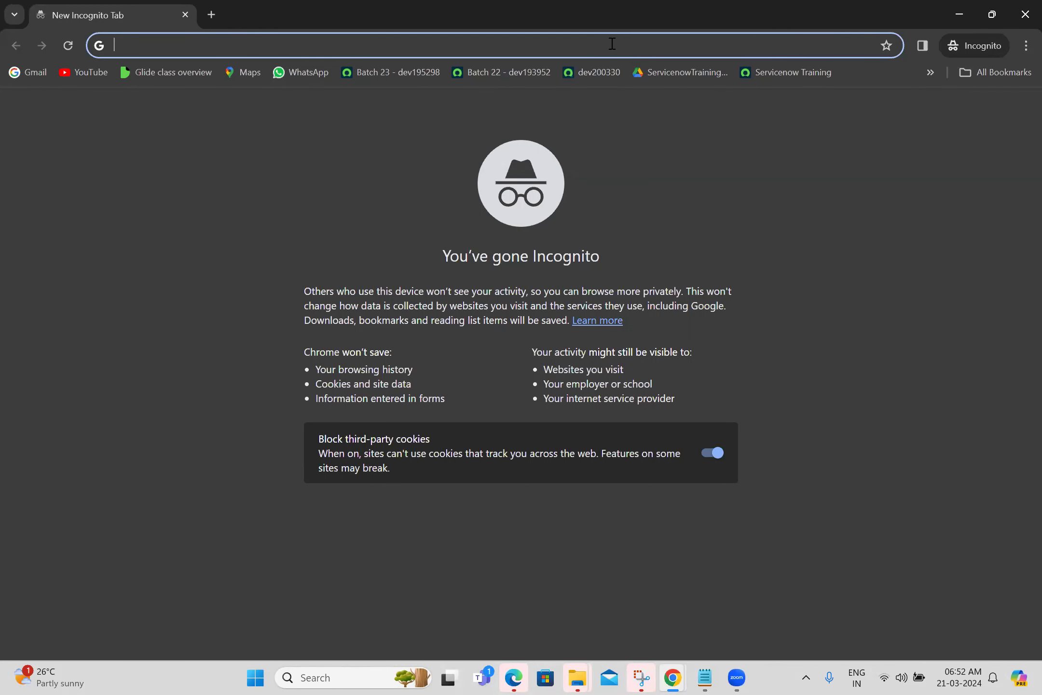
{"action": "type", "text": "t"}
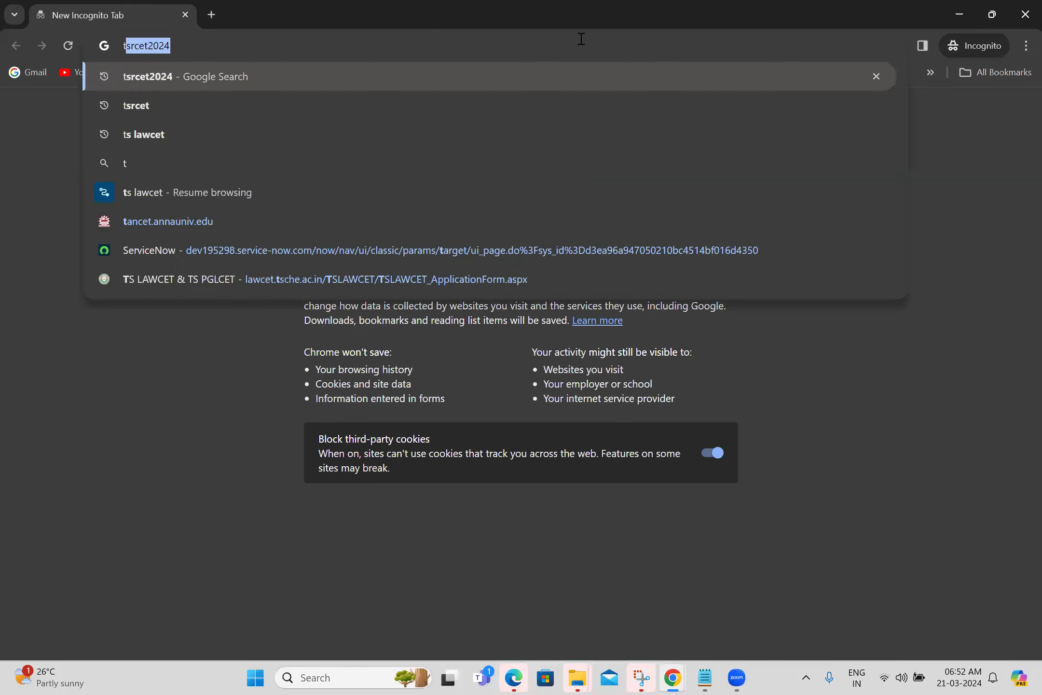
{"action": "type", "text": "cs."}
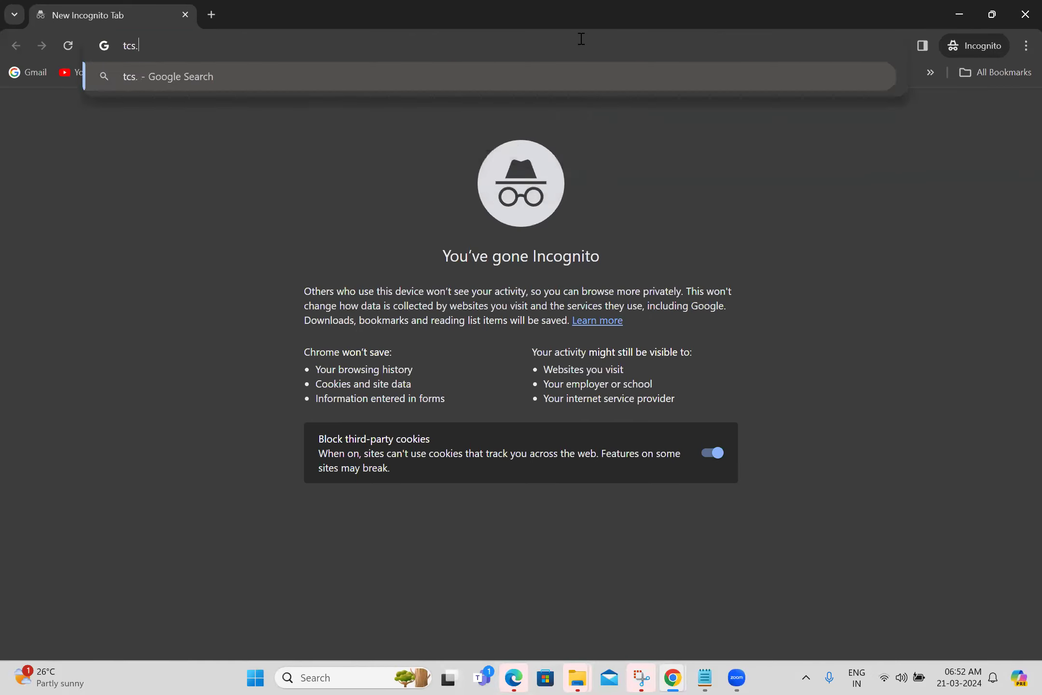
{"action": "type", "text": "service-now.com"}
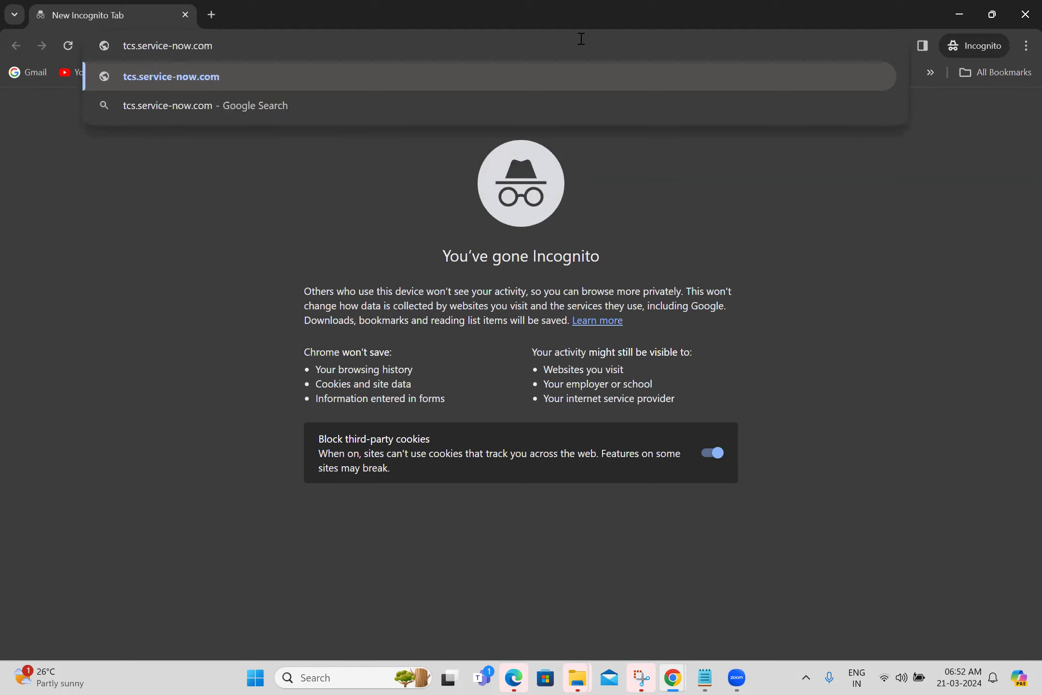
{"action": "key", "text": "Return"}
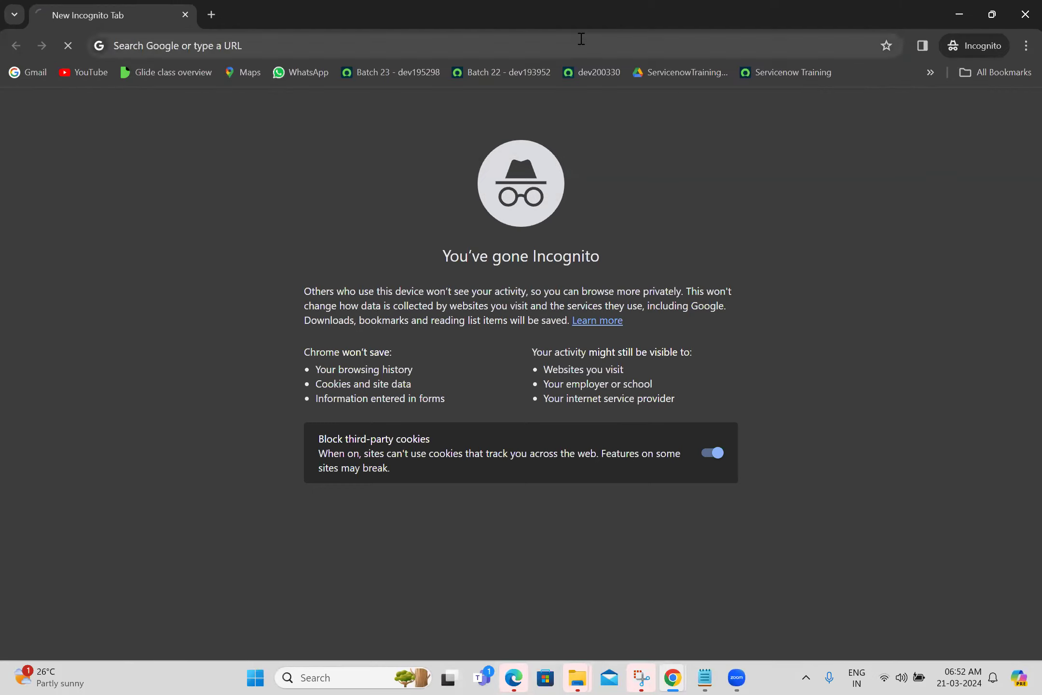
{"action": "left_click", "coordinate": [179, 49]}
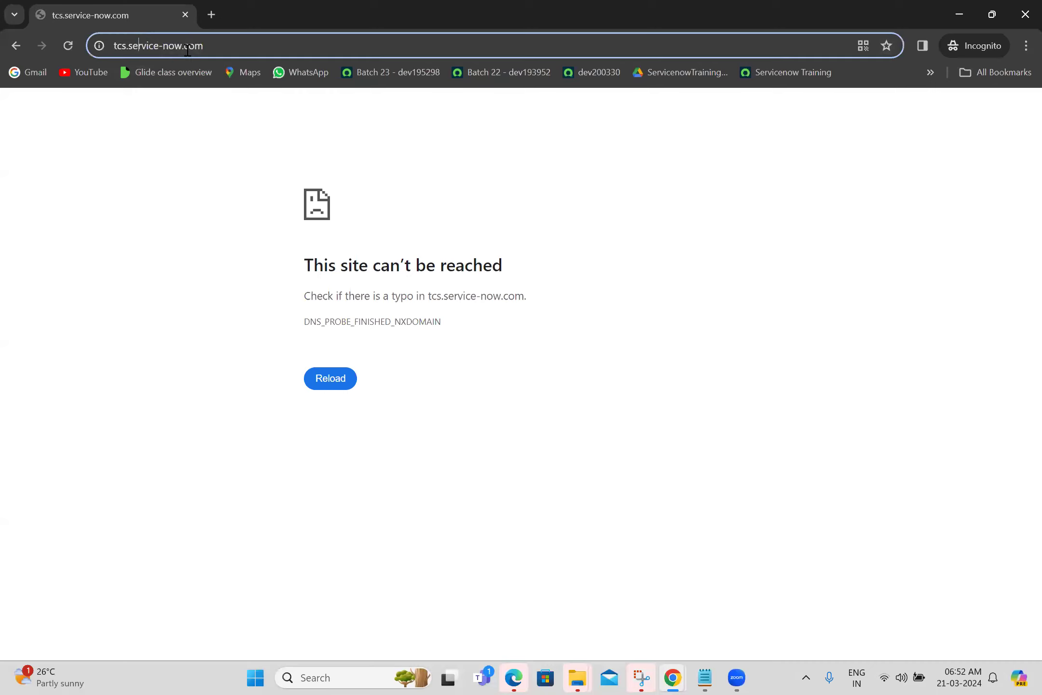
{"action": "left_click", "coordinate": [148, 46]}
{"action": "left_click", "coordinate": [126, 46]}
{"action": "type", "text": "dev"}
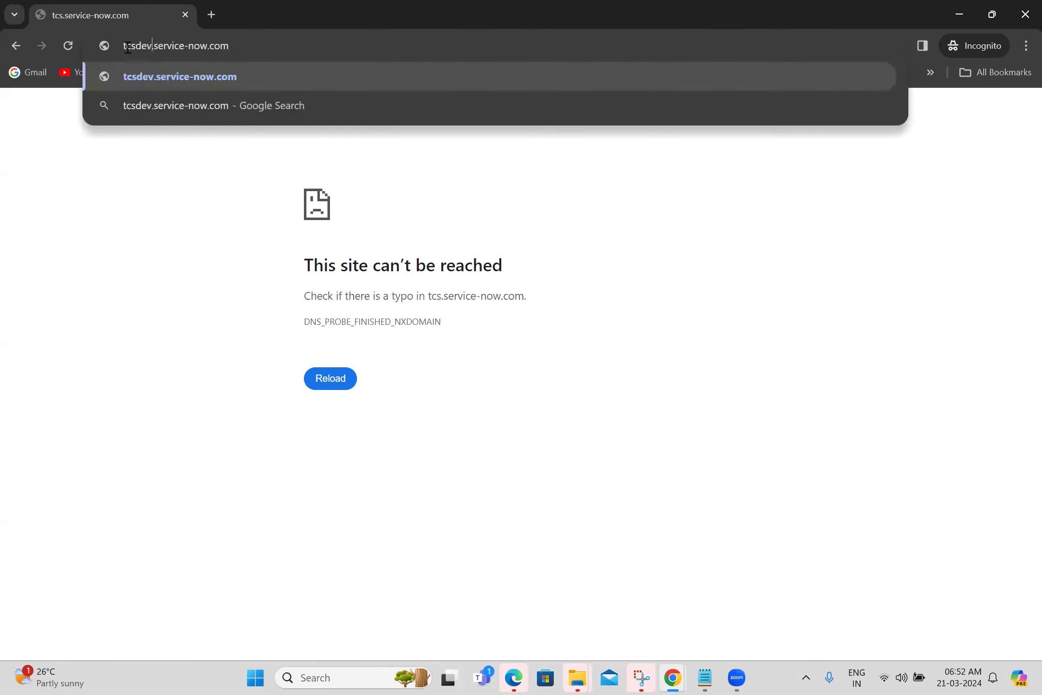
{"action": "key", "text": "Return"}
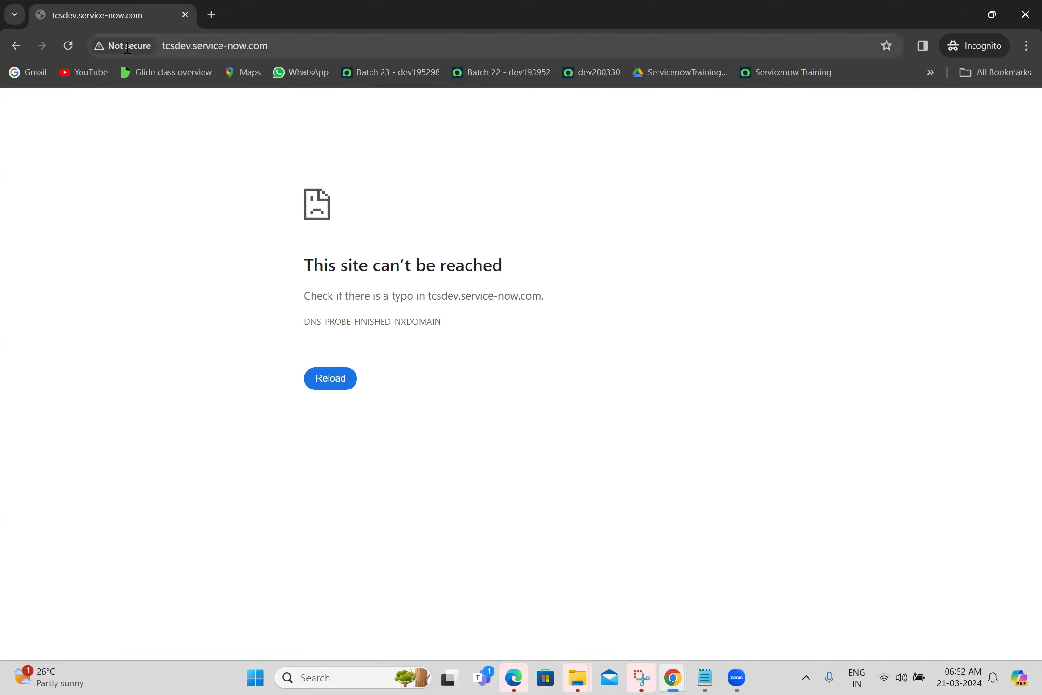
Try tcsdev1.service-now.com and then tcstest.service-now.com in the same tab.
{"action": "left_click", "coordinate": [191, 45]}
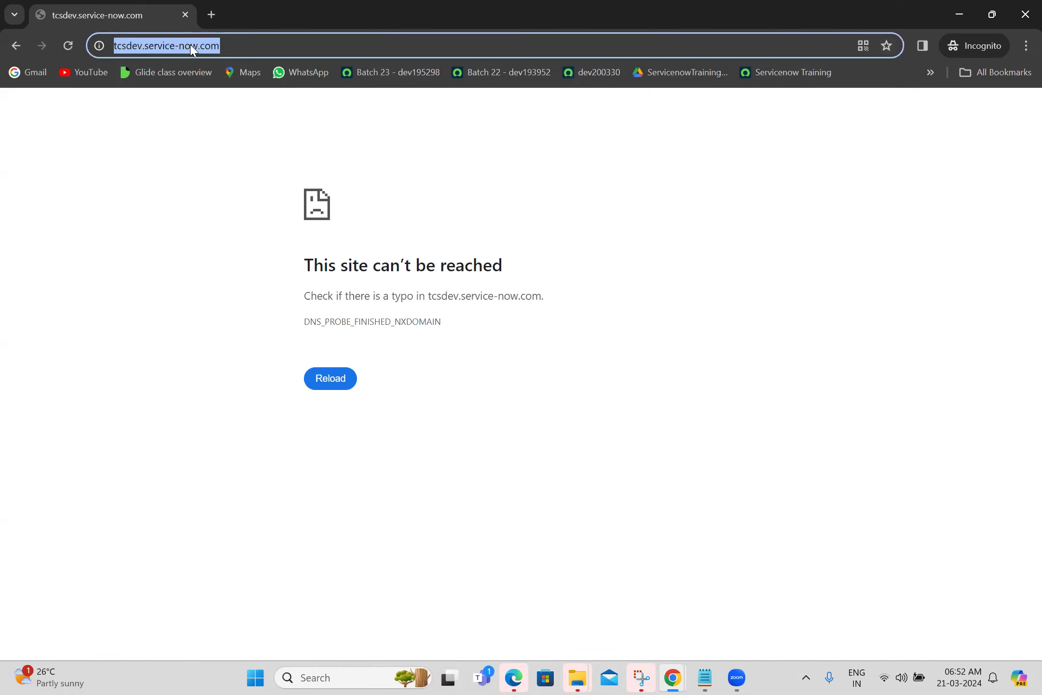
{"action": "left_click", "coordinate": [191, 45]}
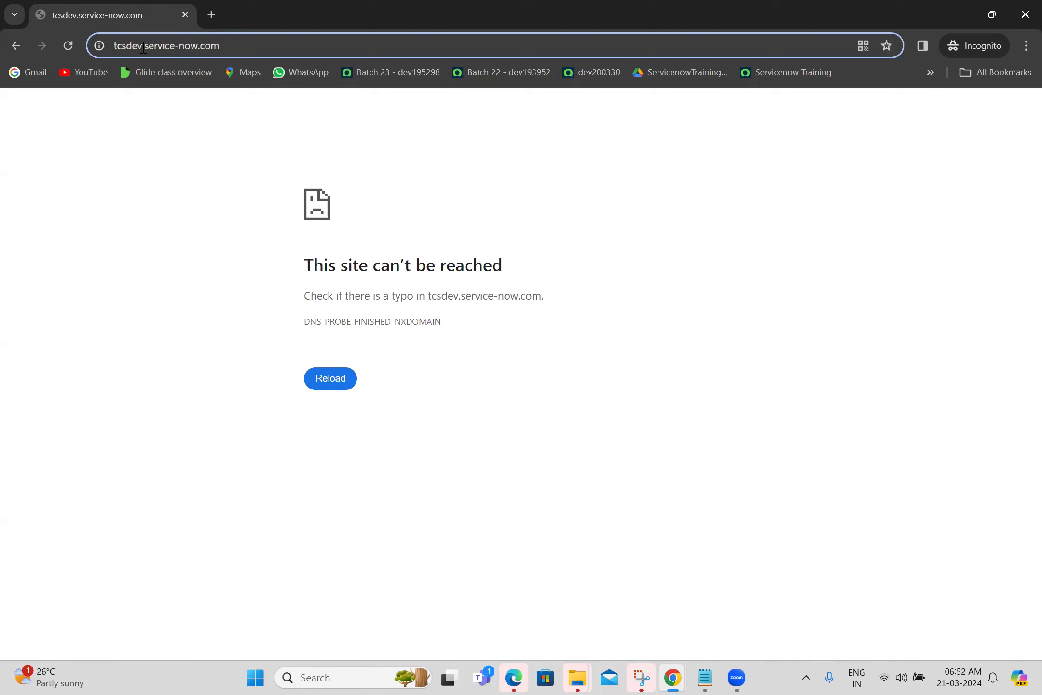
{"action": "left_click", "coordinate": [144, 48]}
{"action": "type", "text": "1"}
{"action": "key", "text": "Return"}
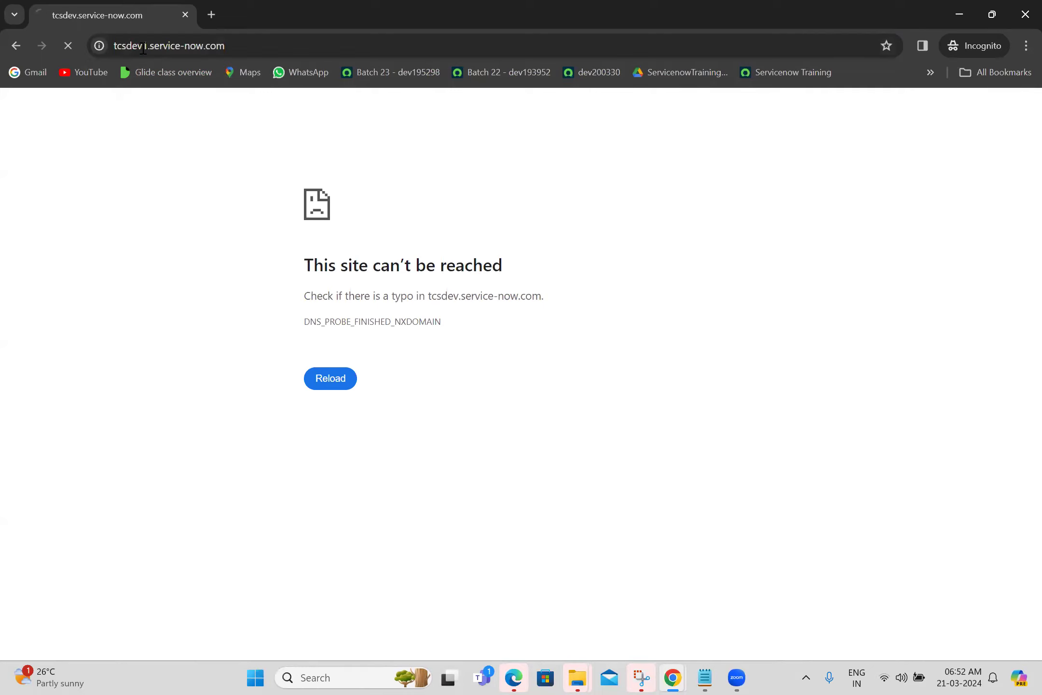
{"action": "left_click", "coordinate": [236, 47]}
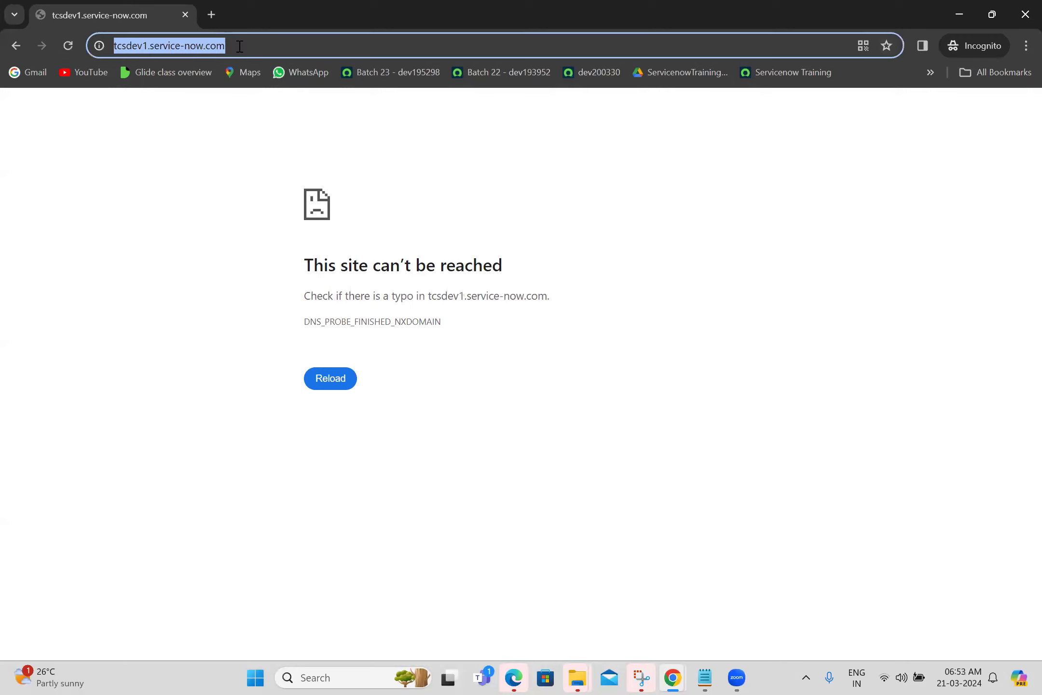
{"action": "type", "text": "tcs"}
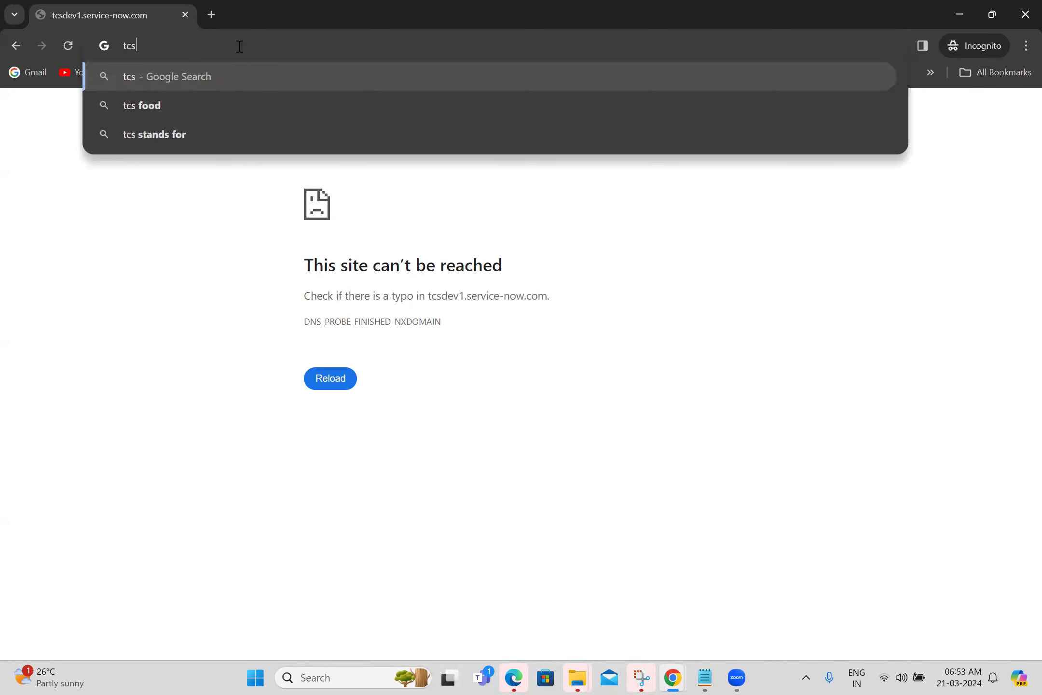
{"action": "type", "text": "test.s"}
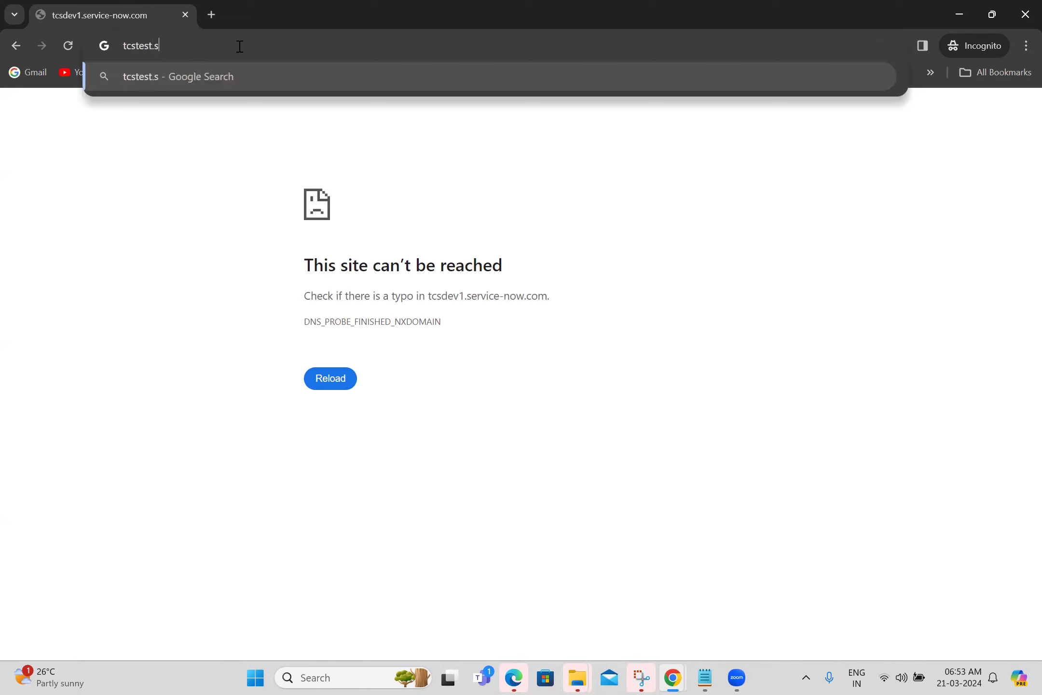
{"action": "type", "text": "ervice-n"}
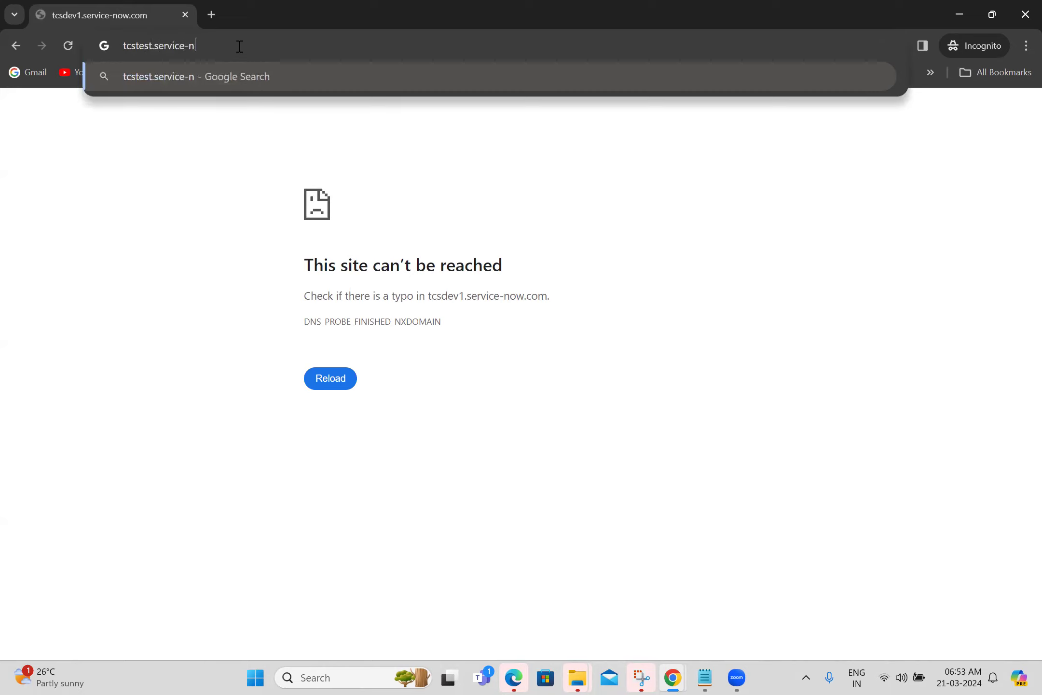
{"action": "type", "text": "ow.com"}
{"action": "key", "text": "Return"}
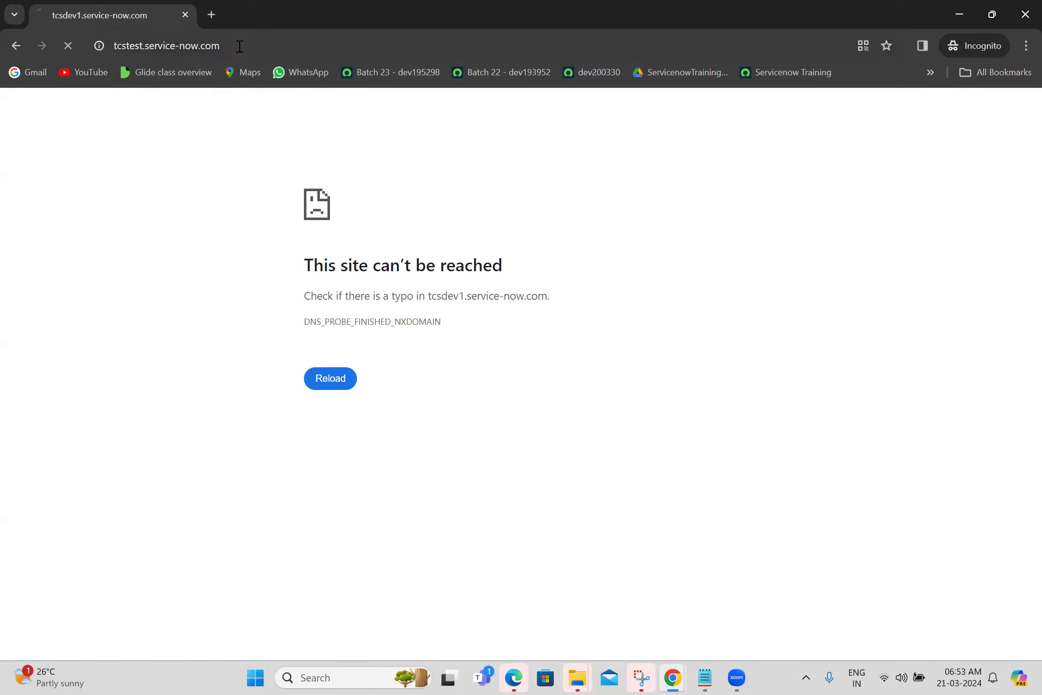
Try ibm.serviced-now.com in a new incognito tab.
{"action": "left_click", "coordinate": [211, 14]}
{"action": "type", "text": "i"}
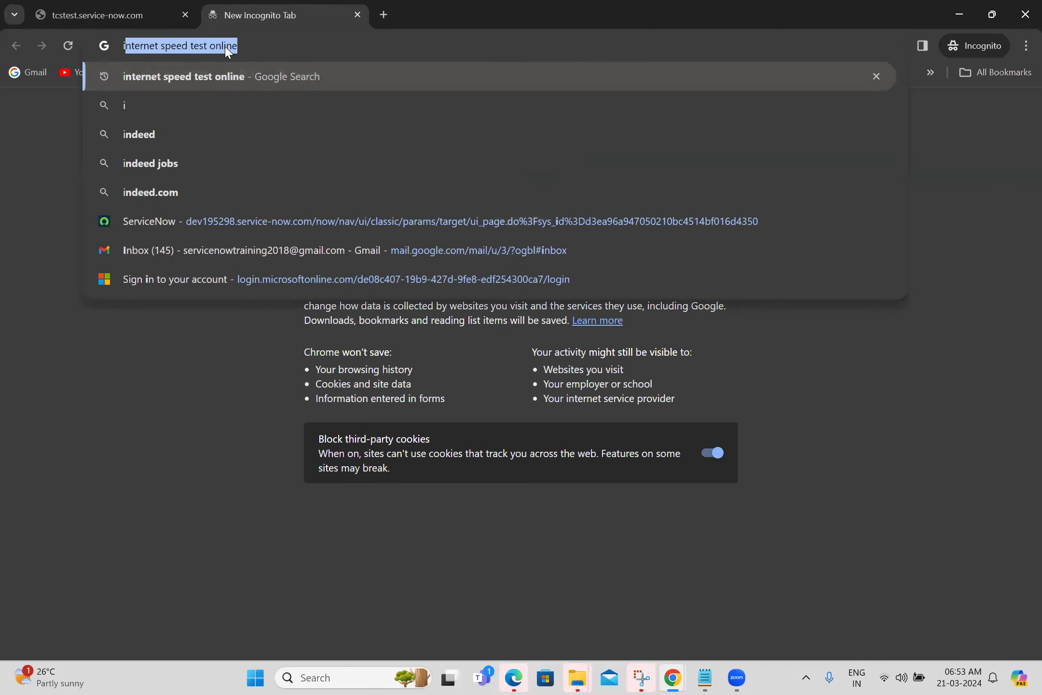
{"action": "type", "text": "bm.s"}
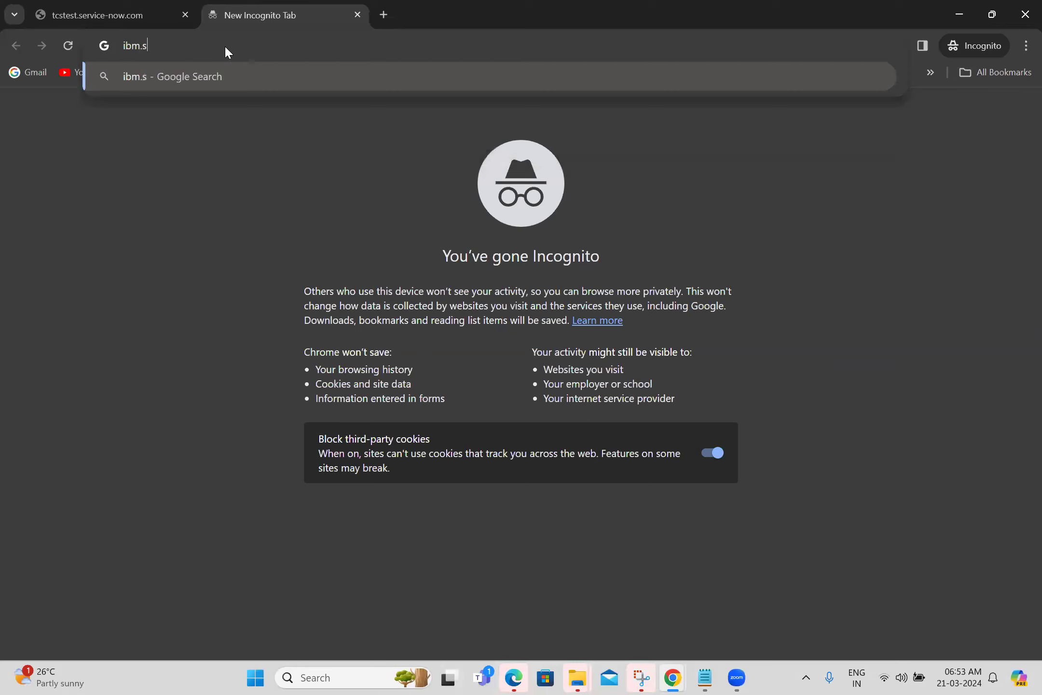
{"action": "type", "text": "erviced-now.com"}
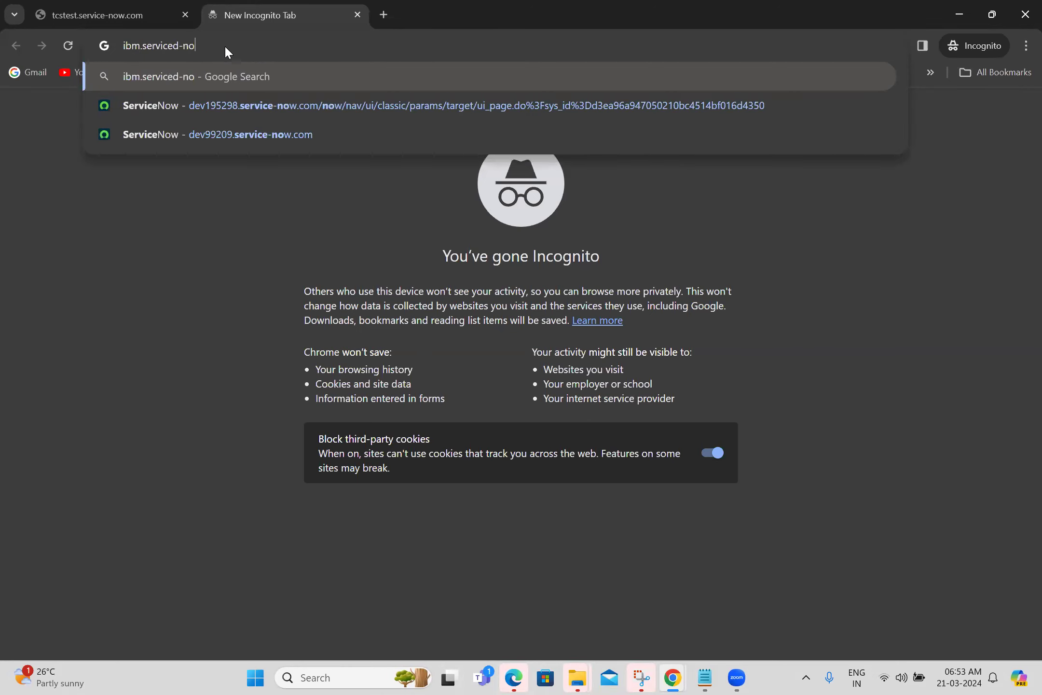
{"action": "key", "text": "Return"}
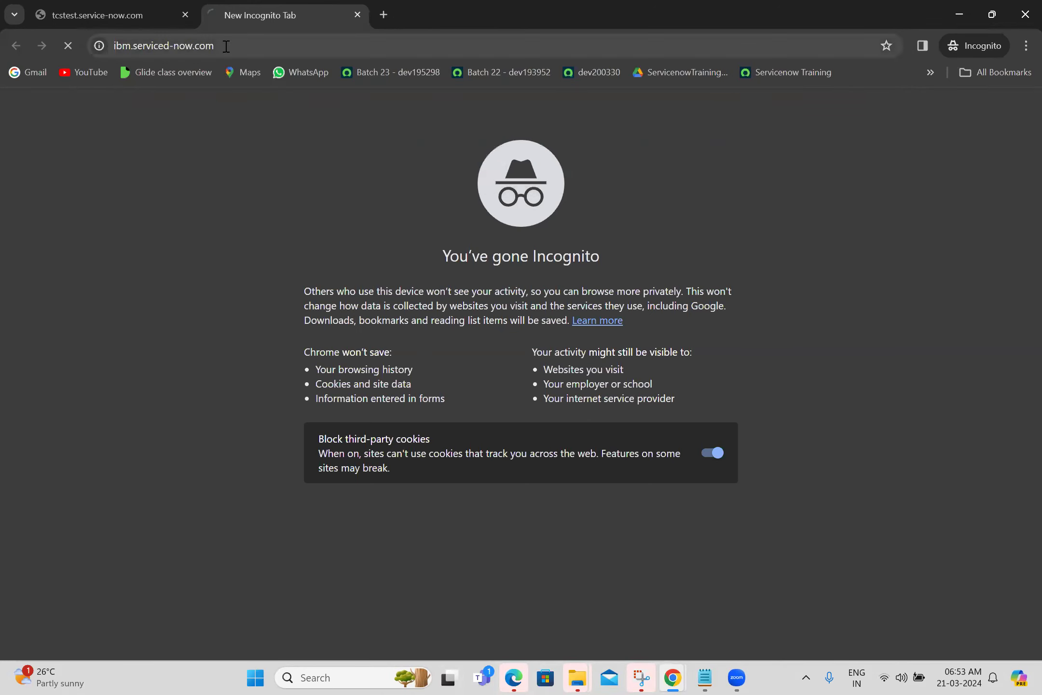
{"action": "left_click", "coordinate": [384, 15]}
{"action": "left_click", "coordinate": [289, 10]}
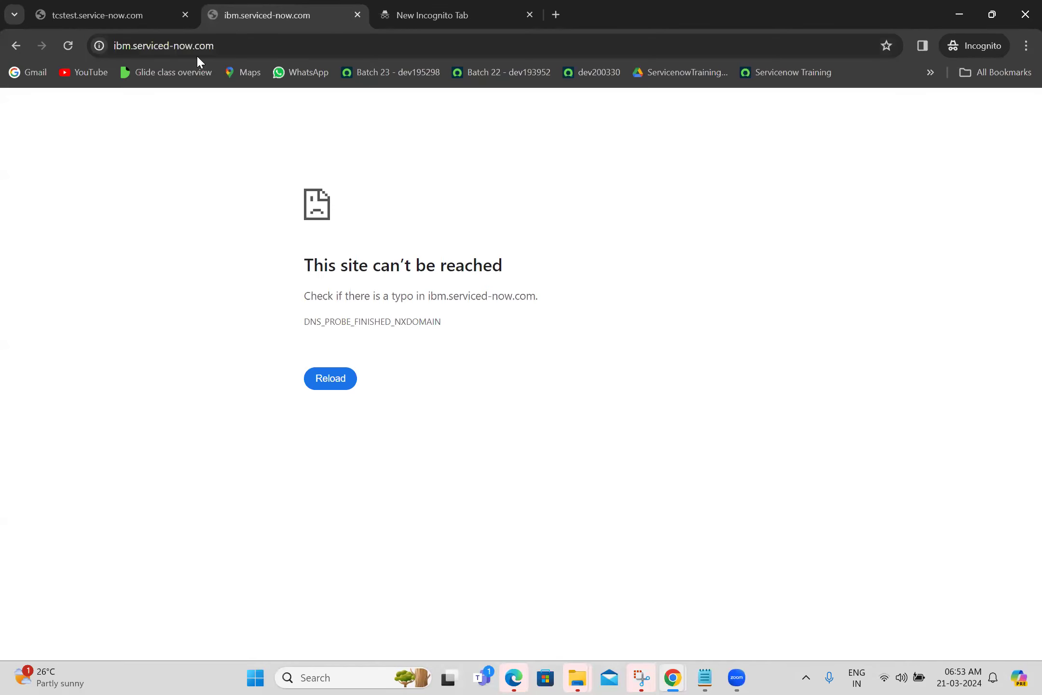
{"action": "double_click", "coordinate": [120, 45]}
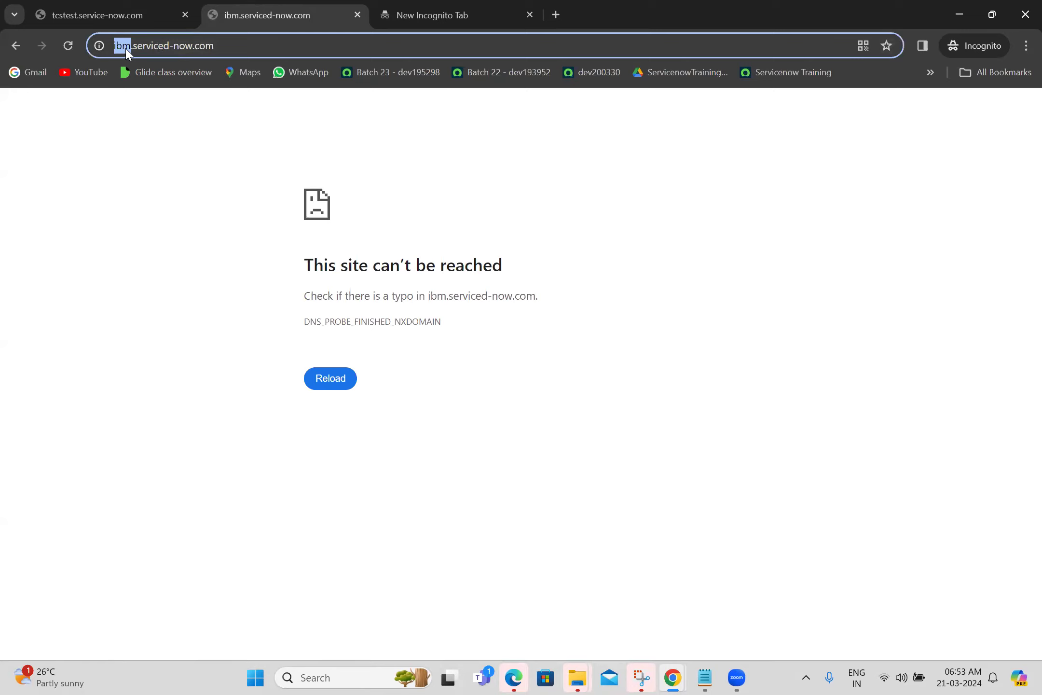
Load wiprodev.service-now.com in the empty incognito tab and see it can't be reached.
{"action": "left_click", "coordinate": [410, 10]}
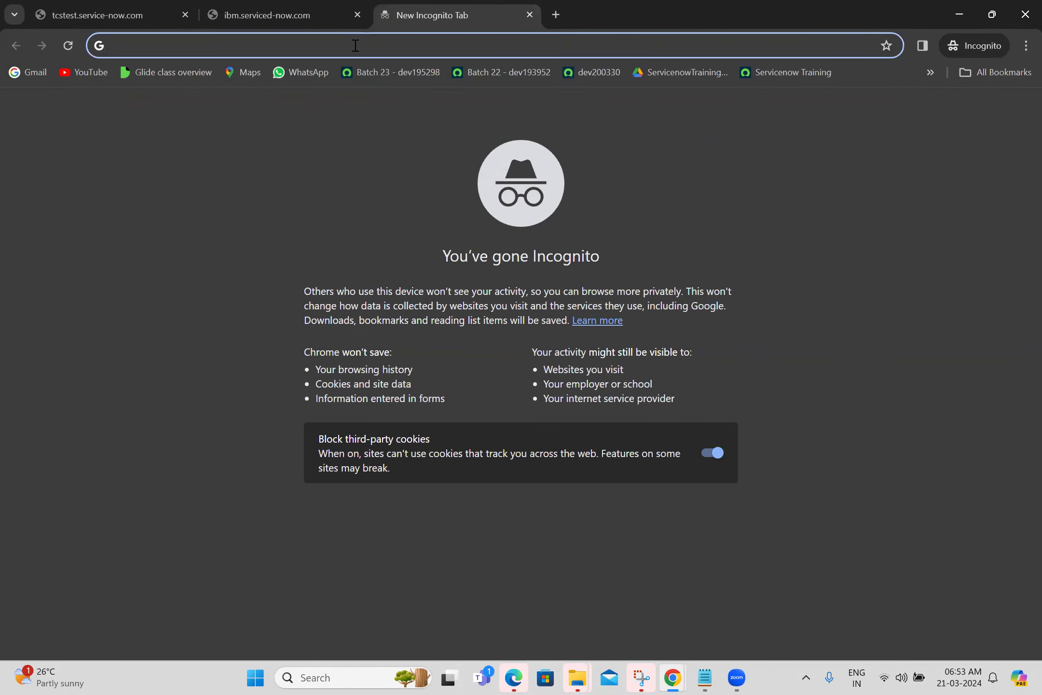
{"action": "type", "text": "wipro"}
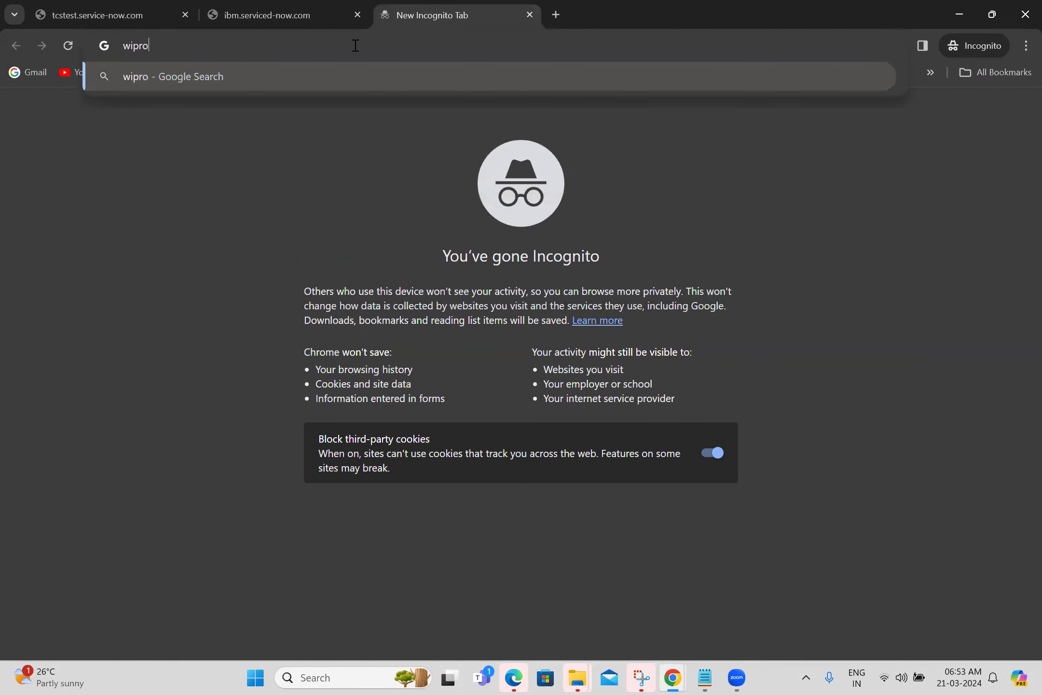
{"action": "type", "text": "dev.servi"}
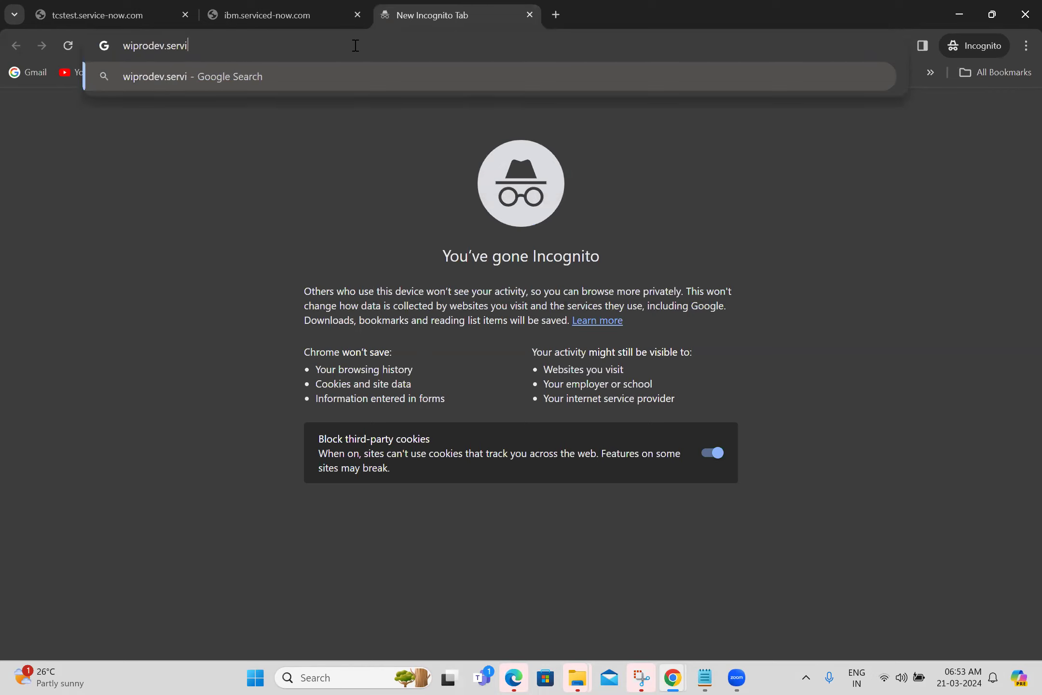
{"action": "type", "text": "ce-now.com"}
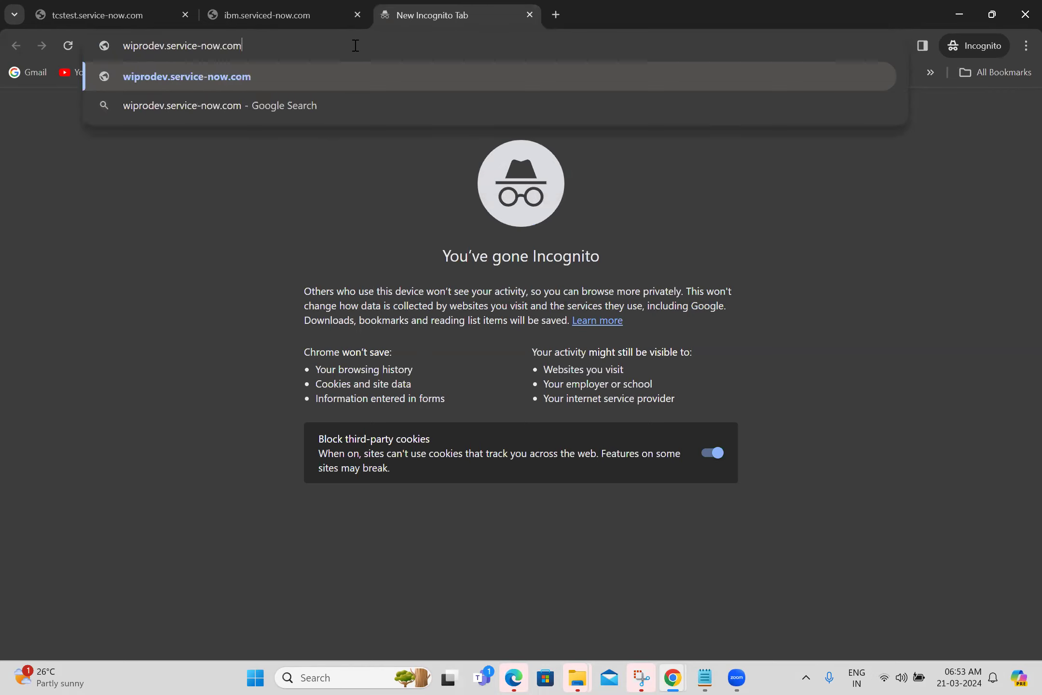
{"action": "key", "text": "Return"}
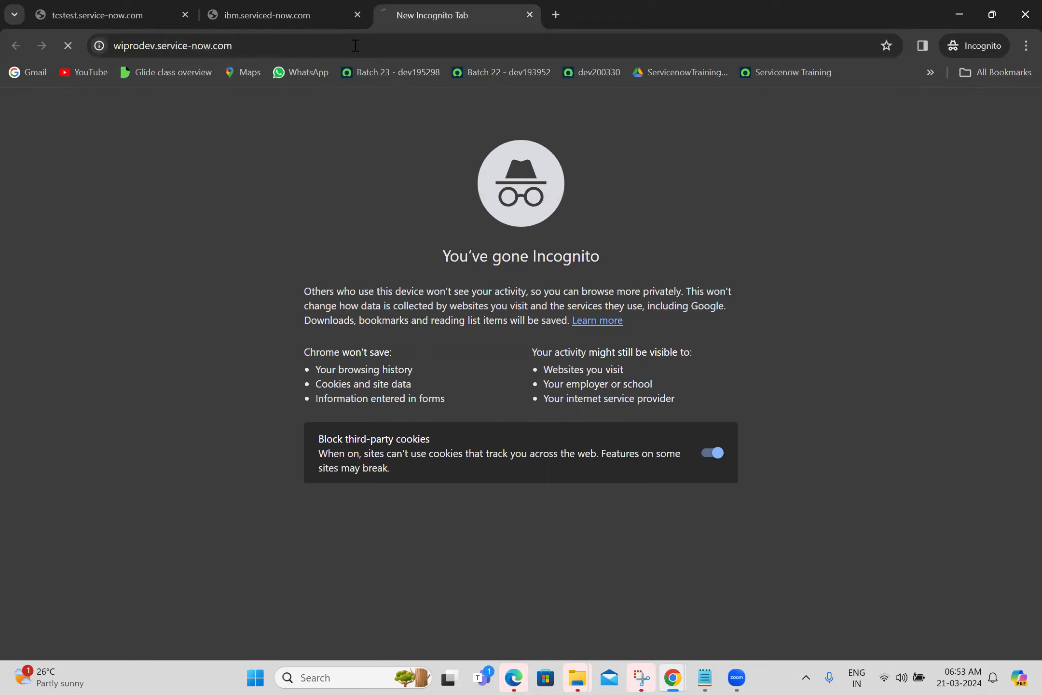
{"action": "left_click", "coordinate": [204, 48]}
{"action": "left_click", "coordinate": [204, 47]}
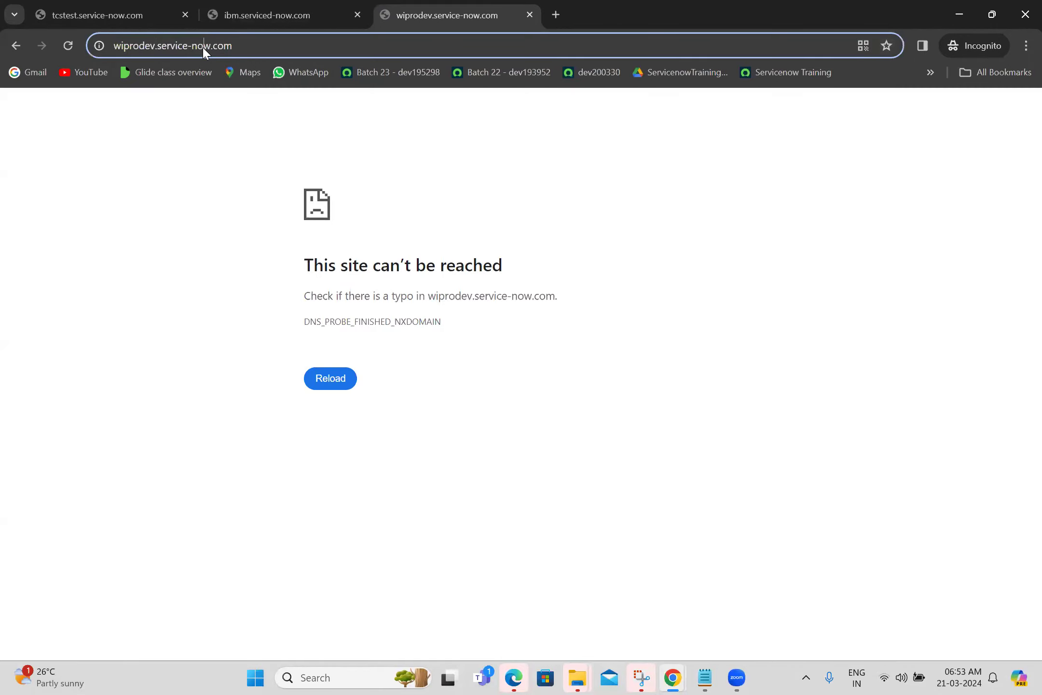
Change the address to wiprodev1.service-now.com to load the Wipro Service Portal login.
{"action": "left_click", "coordinate": [157, 47]}
{"action": "type", "text": "1"}
{"action": "key", "text": "Return"}
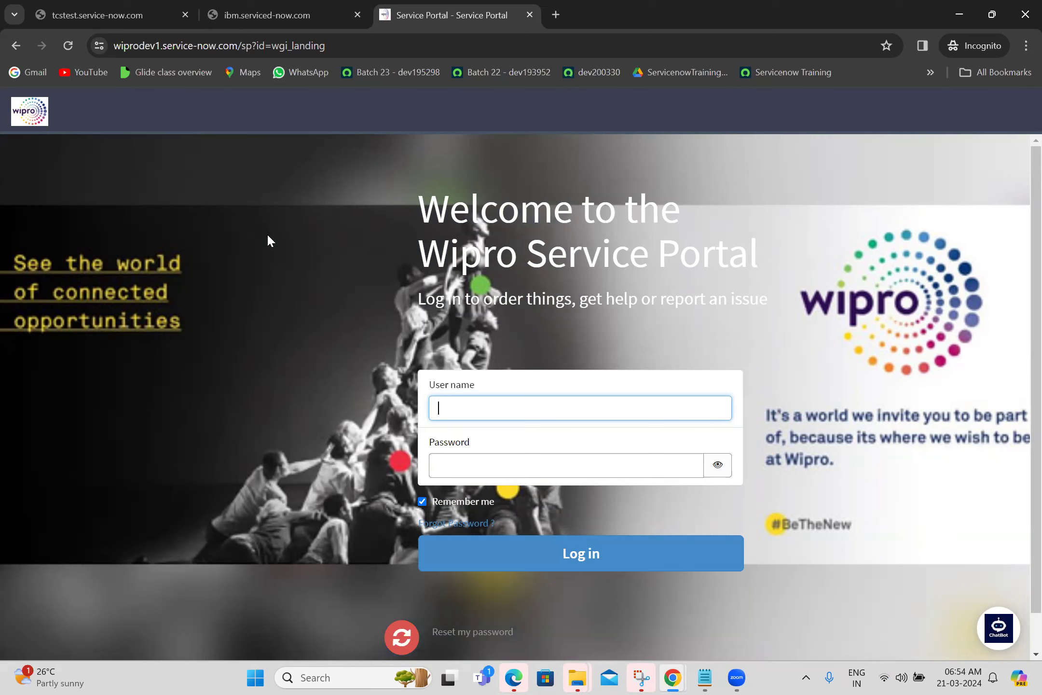
{"action": "left_click", "coordinate": [556, 14]}
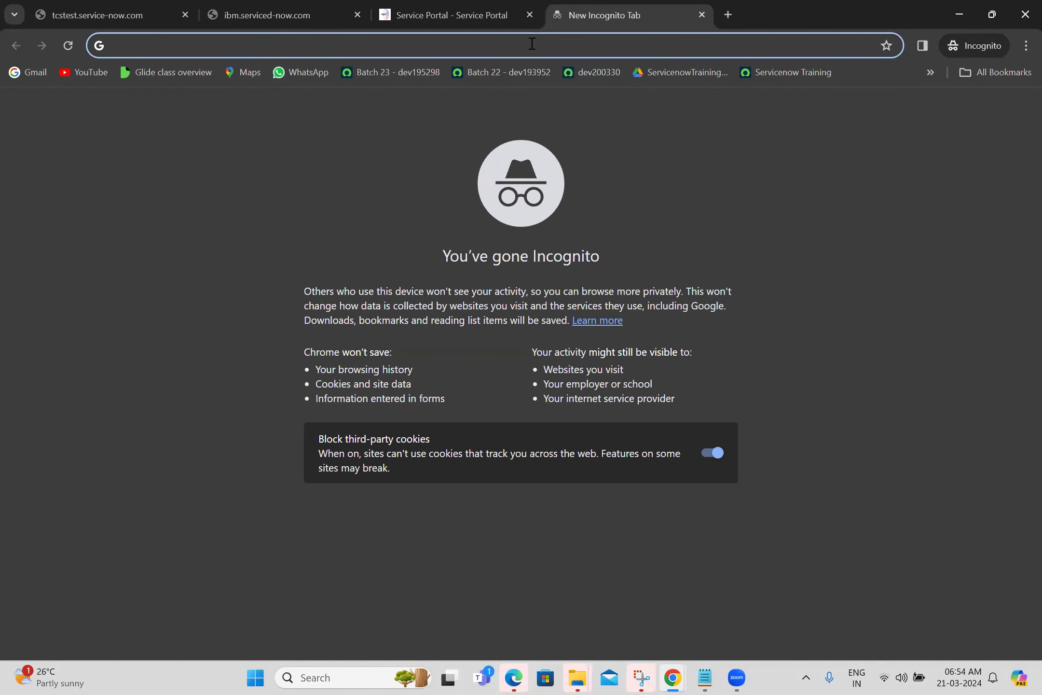
Load deloitte.service-now.com in the new incognito tab, which can't be reached.
{"action": "type", "text": "deloi"}
{"action": "type", "text": "tte.ser"}
{"action": "type", "text": "fv"}
{"action": "key", "text": "BackSpace"}
{"action": "key", "text": "BackSpace"}
{"action": "type", "text": "vice-now.com"}
{"action": "key", "text": "Return"}
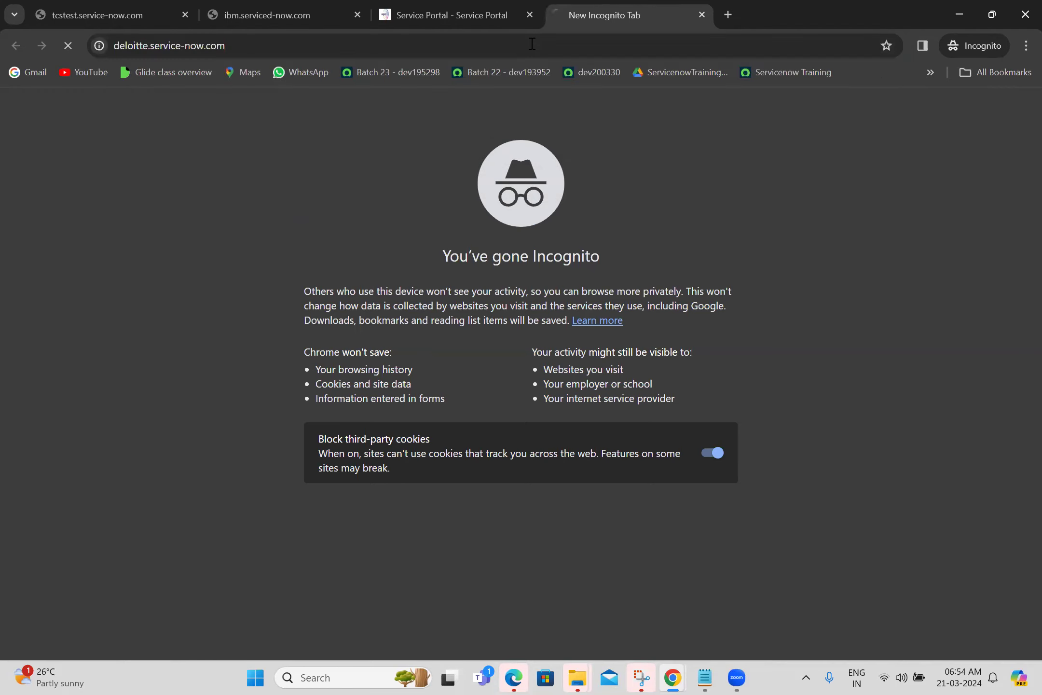
Change the address to deloitteus.service-now.com to reach the Deloitte Microsoft sign-in page.
{"action": "left_click", "coordinate": [192, 48]}
{"action": "left_click", "coordinate": [192, 48]}
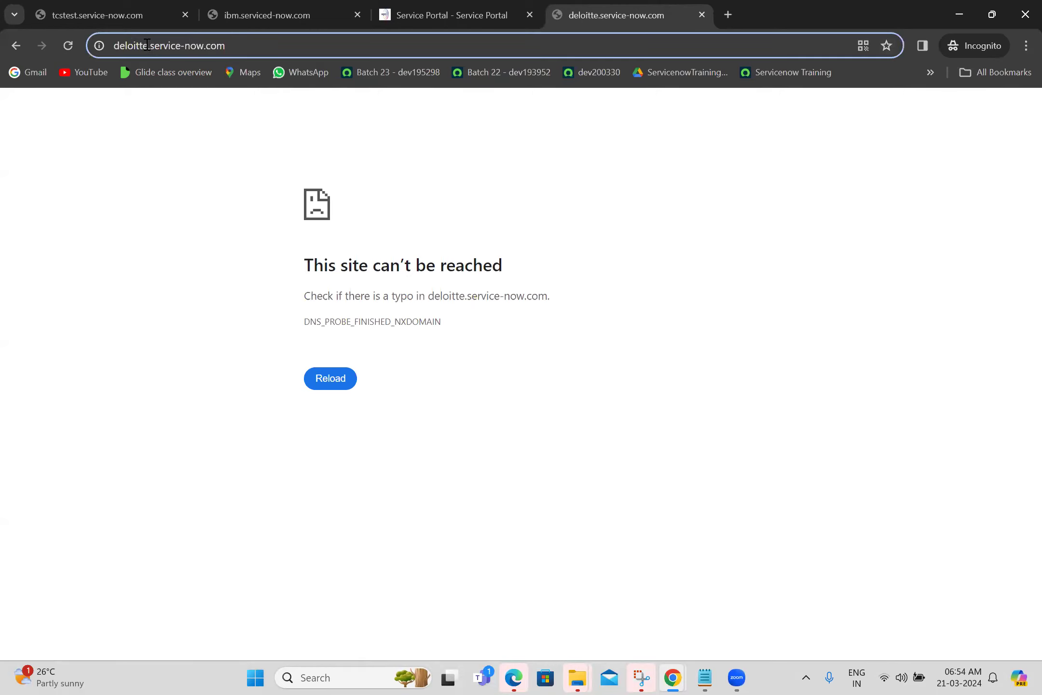
{"action": "type", "text": "us"}
{"action": "key", "text": "Return"}
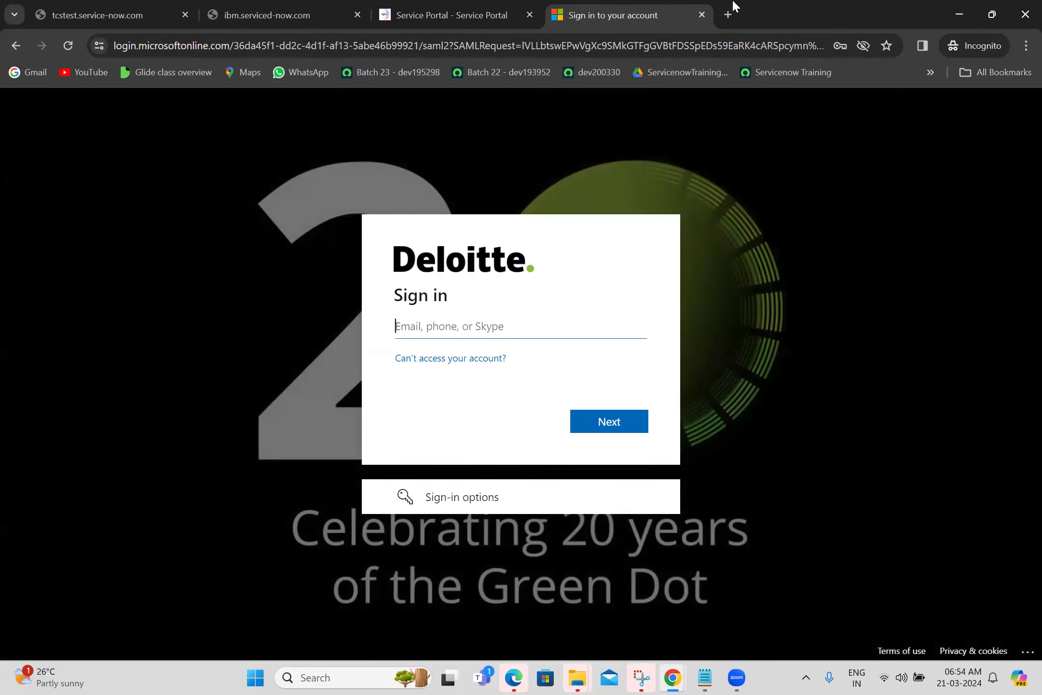
Load xerox.service-now.com in another new incognito tab, reaching a Microsoft sign-in page.
{"action": "left_click", "coordinate": [733, 7]}
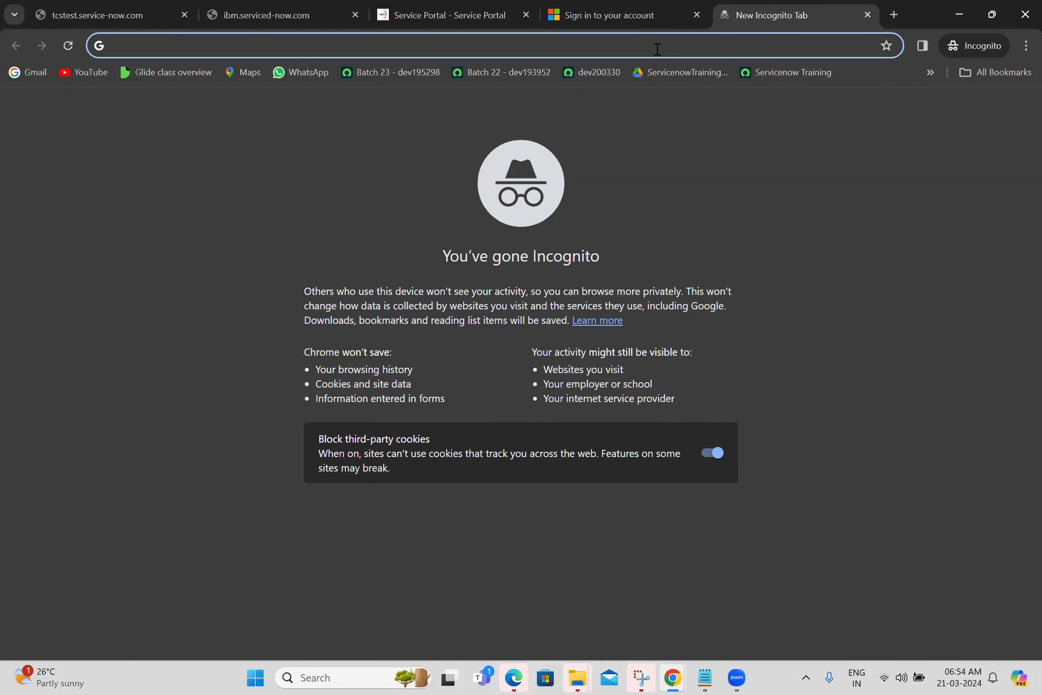
{"action": "type", "text": "xer"}
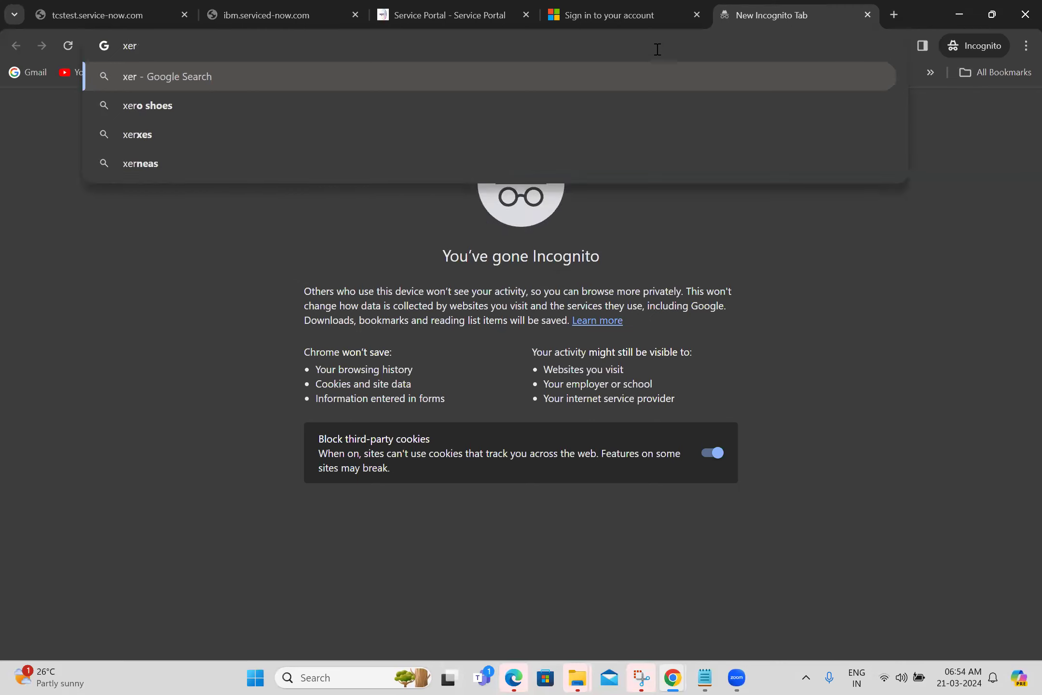
{"action": "type", "text": "ox.service-now.com"}
{"action": "key", "text": "Return"}
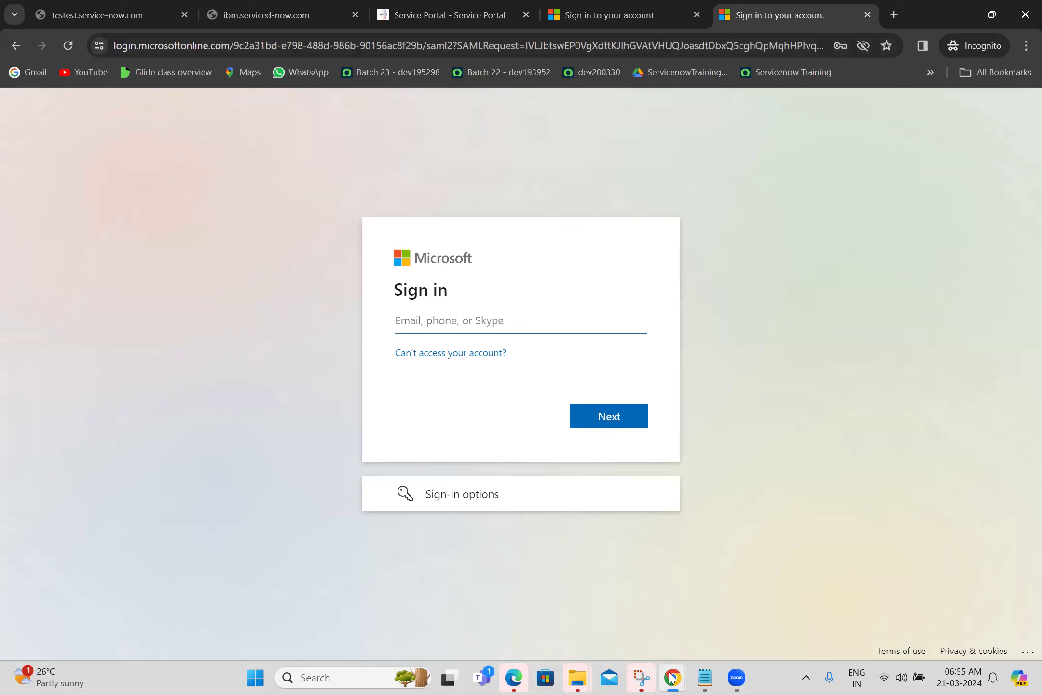
Briefly bring the other ServiceNow window forward, return to the incognito window, and start a fresh tab.
{"action": "mouse_move", "coordinate": [672, 678]}
{"action": "left_click", "coordinate": [605, 582]}
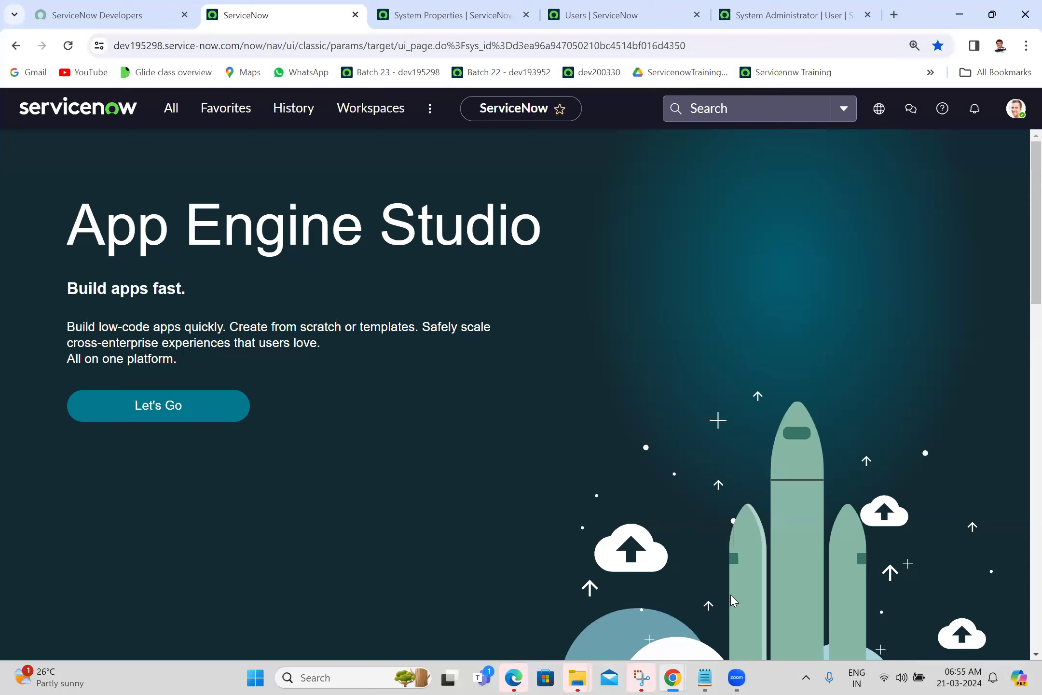
{"action": "key", "text": "alt+Tab"}
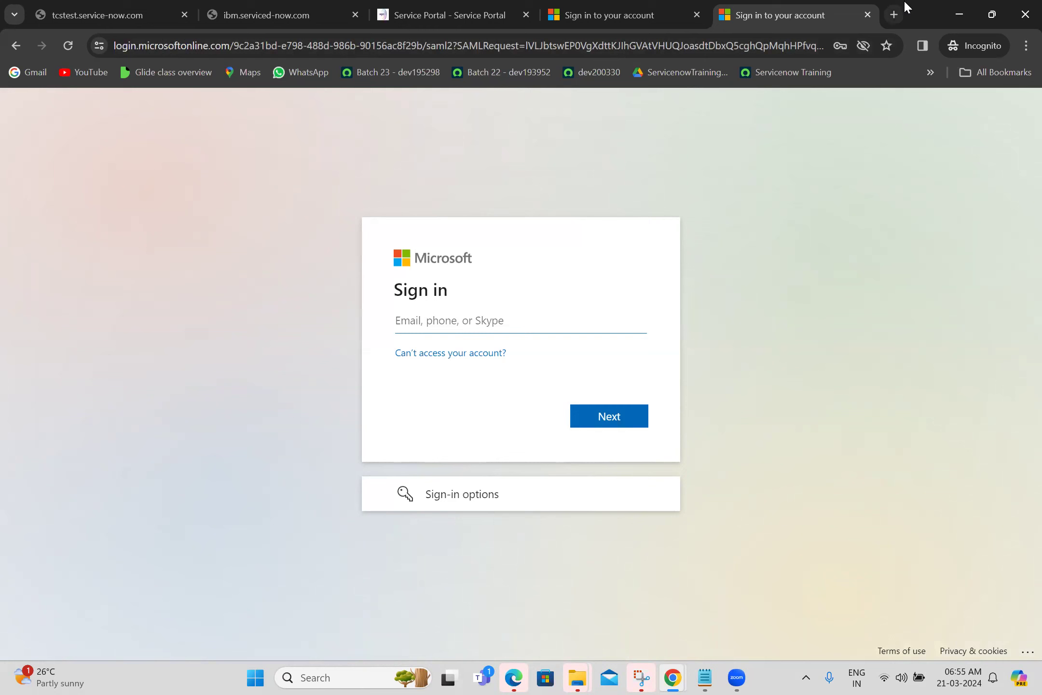
{"action": "left_click", "coordinate": [895, 14]}
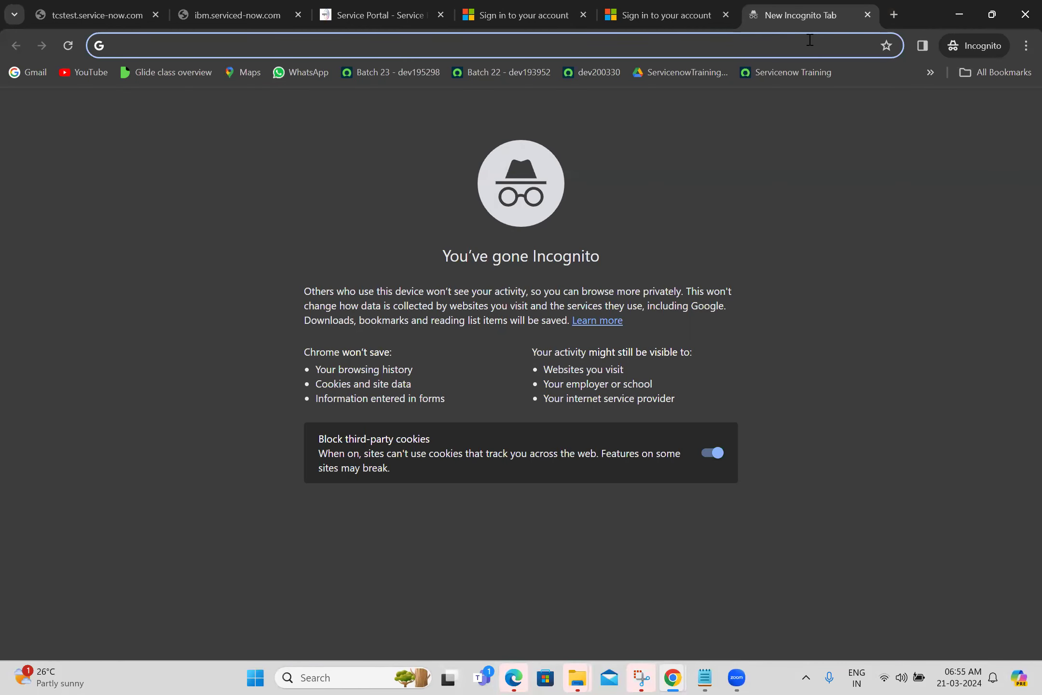
Load accenture.service-now.com/login.do, which can't be reached.
{"action": "type", "text": "acc"}
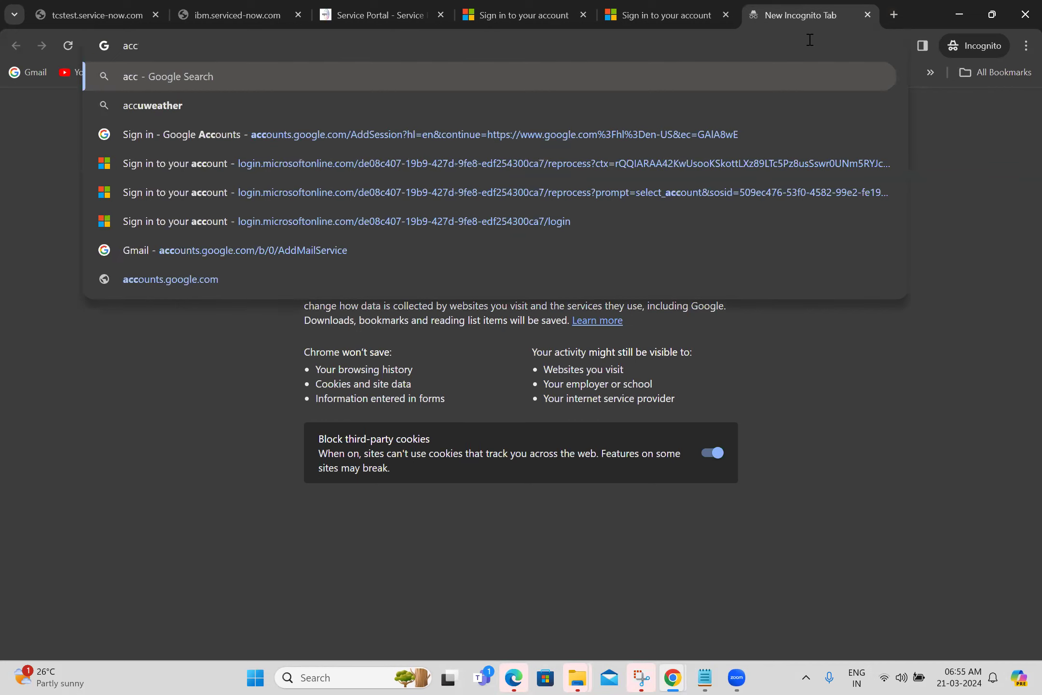
{"action": "type", "text": "ent"}
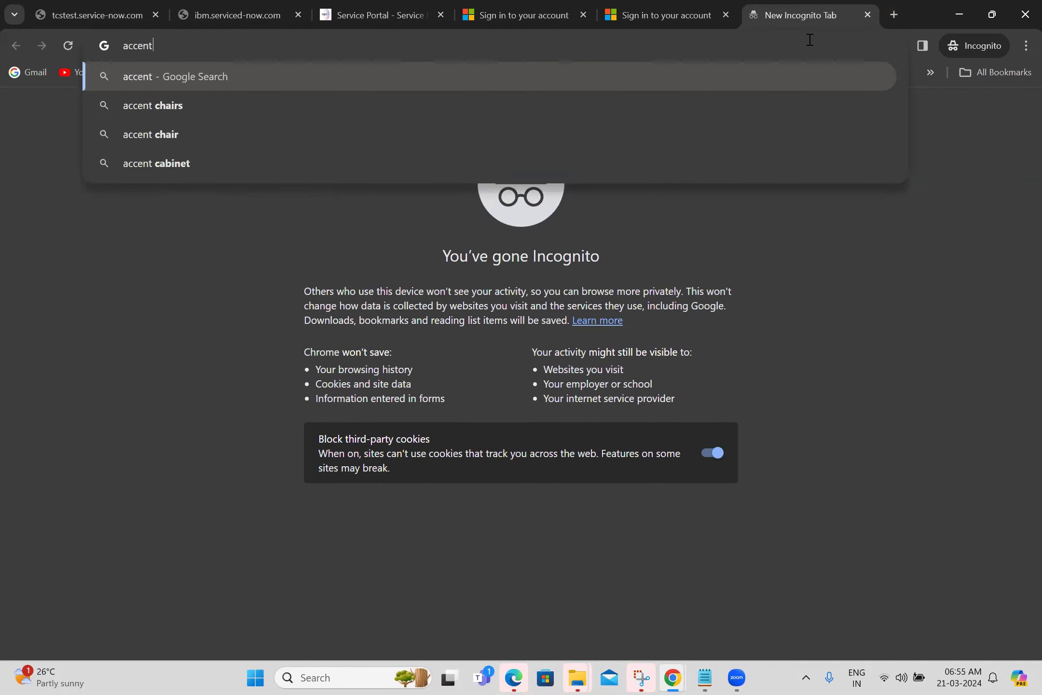
{"action": "type", "text": "ure.service-"}
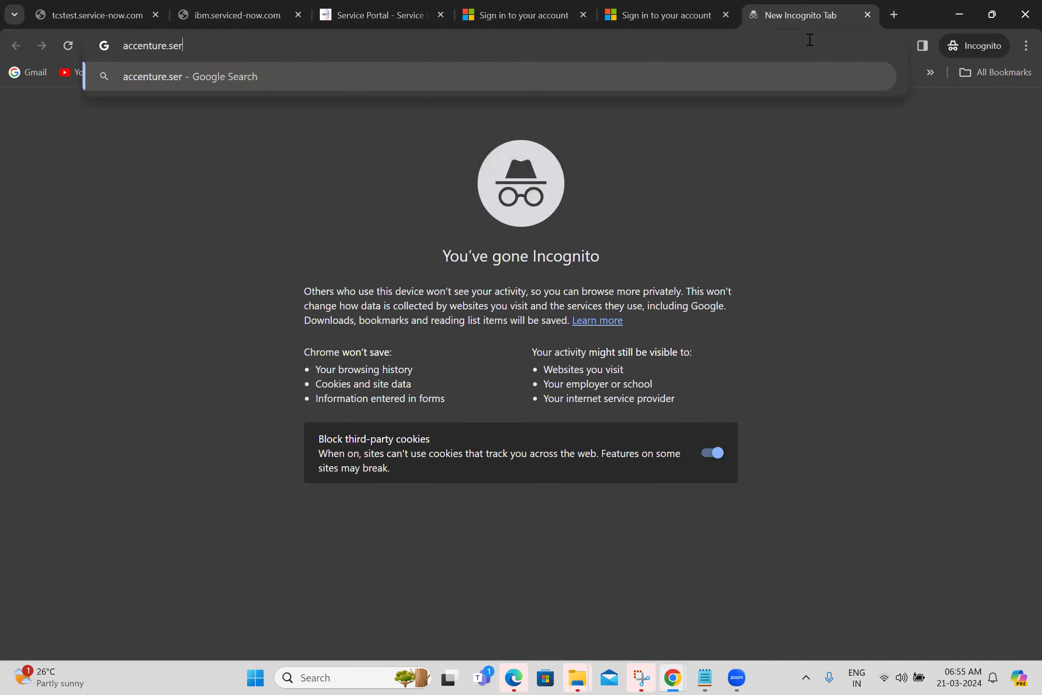
{"action": "type", "text": "ow"}
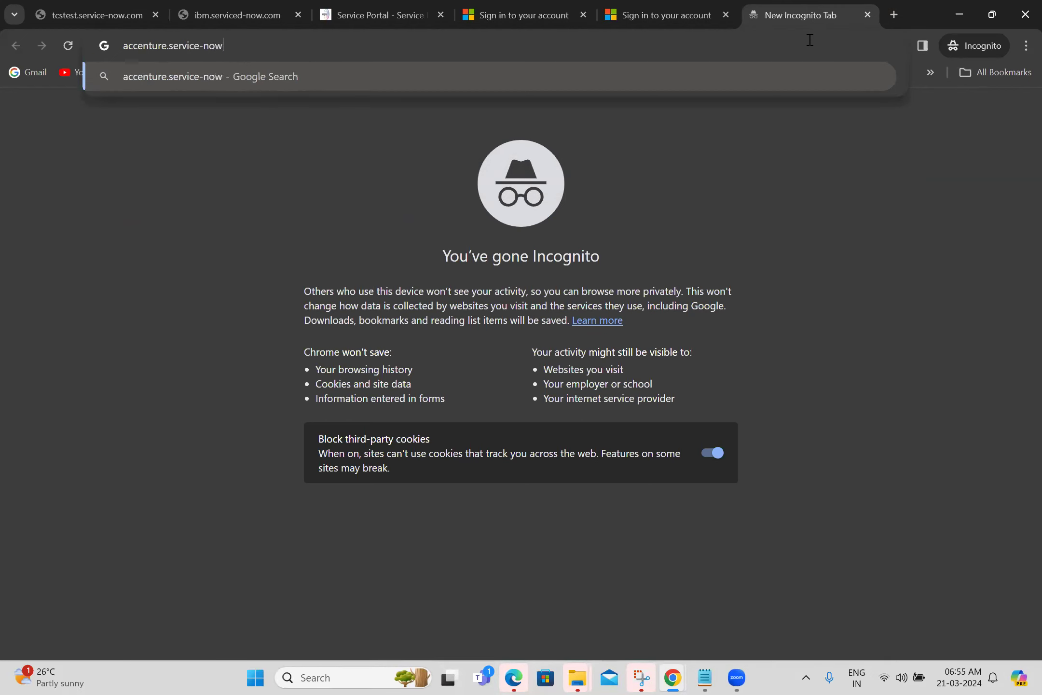
{"action": "type", "text": ".com/login.do"}
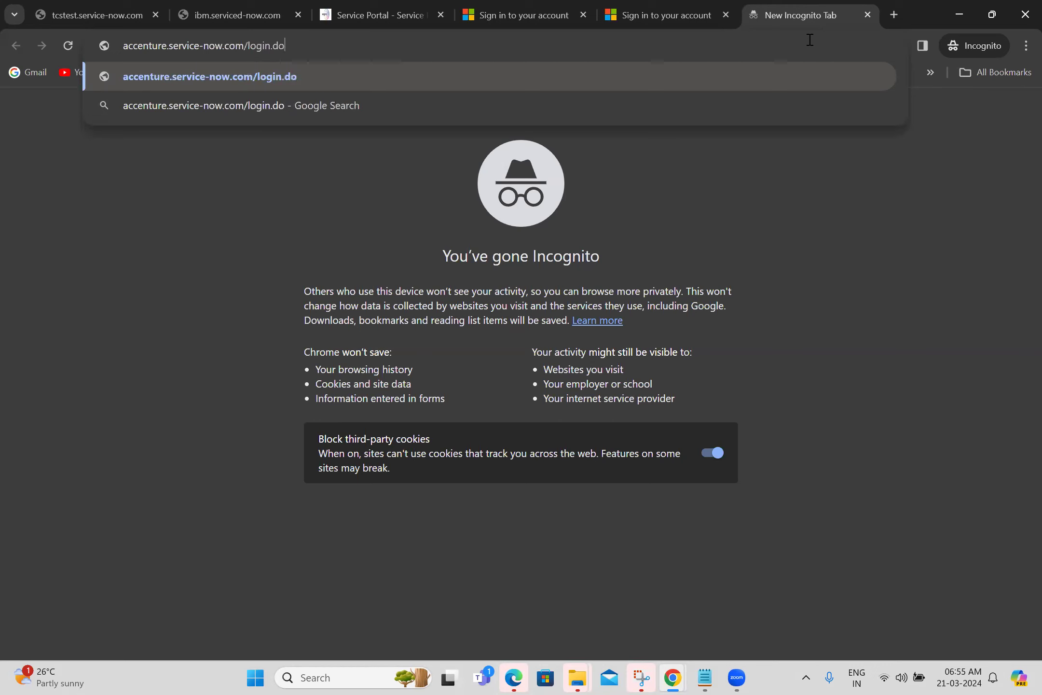
{"action": "key", "text": "Return"}
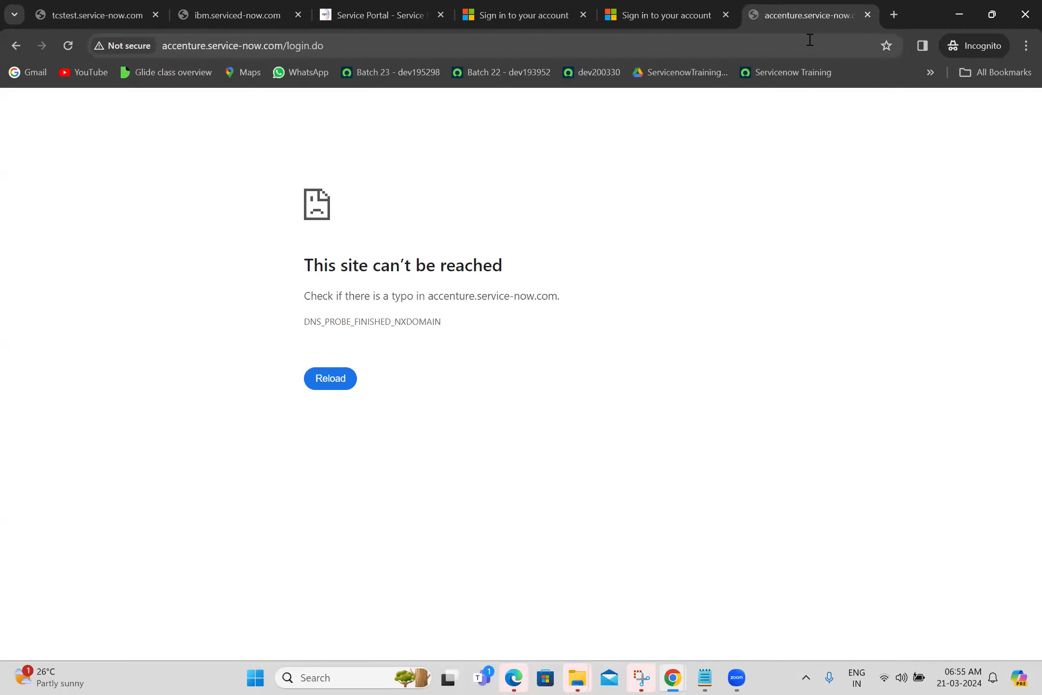
Try accenture1.service-now.com/login.do instead, also unreachable.
{"action": "left_click", "coordinate": [200, 47]}
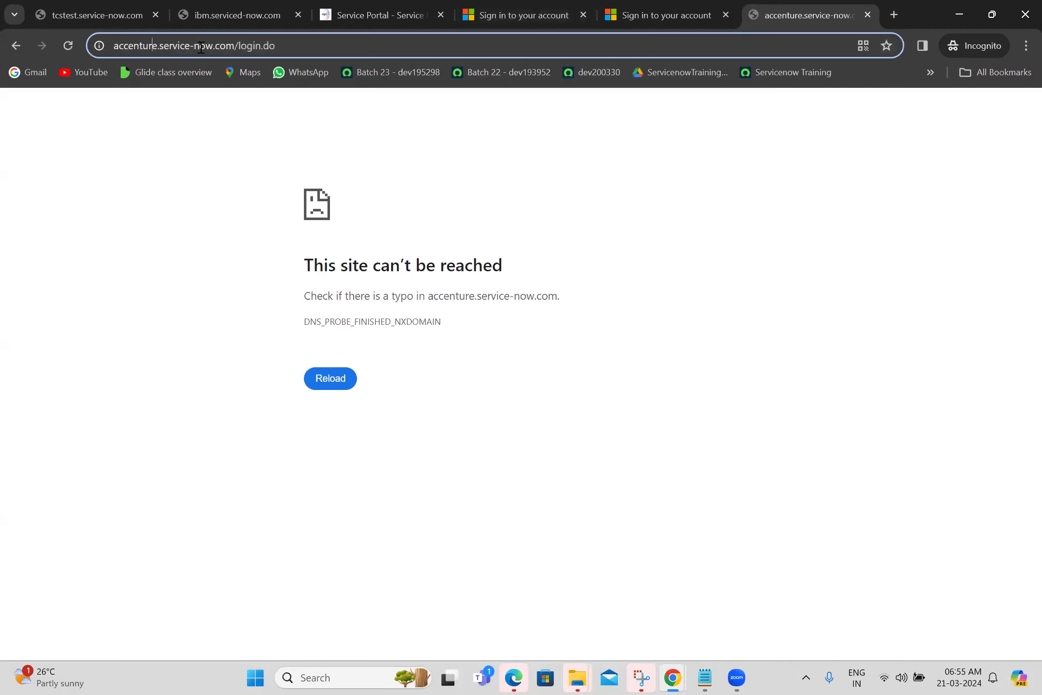
{"action": "key", "text": "ctrl+a"}
{"action": "left_click", "coordinate": [154, 46]}
{"action": "type", "text": "1"}
{"action": "key", "text": "Return"}
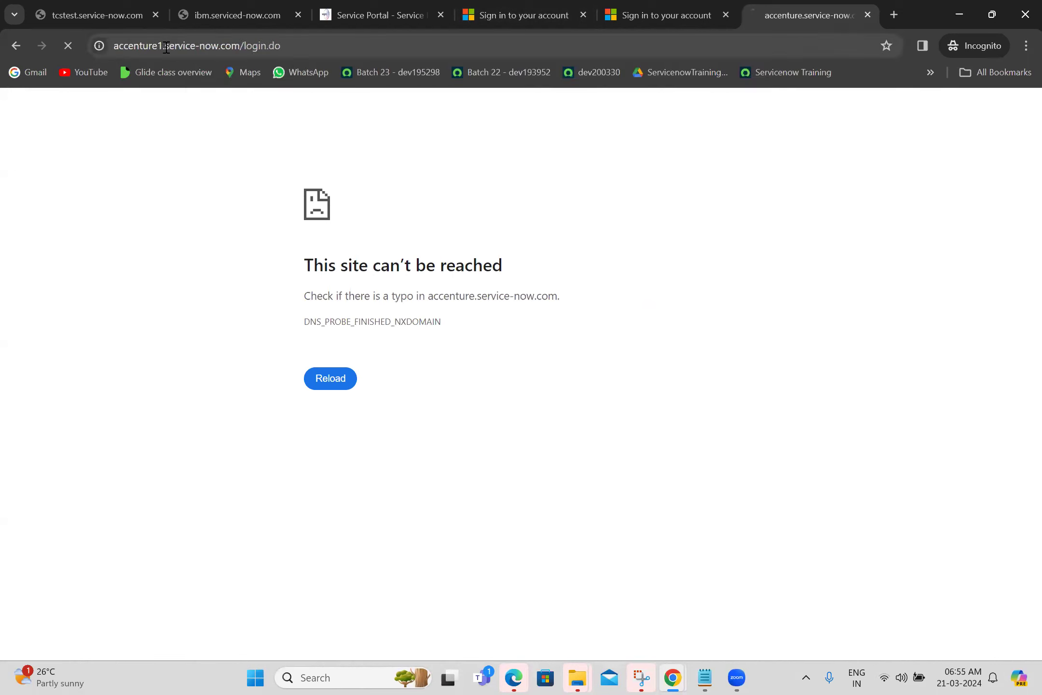
Open another incognito tab and begin entering 'arlo' in the address bar.
{"action": "left_click", "coordinate": [344, 48]}
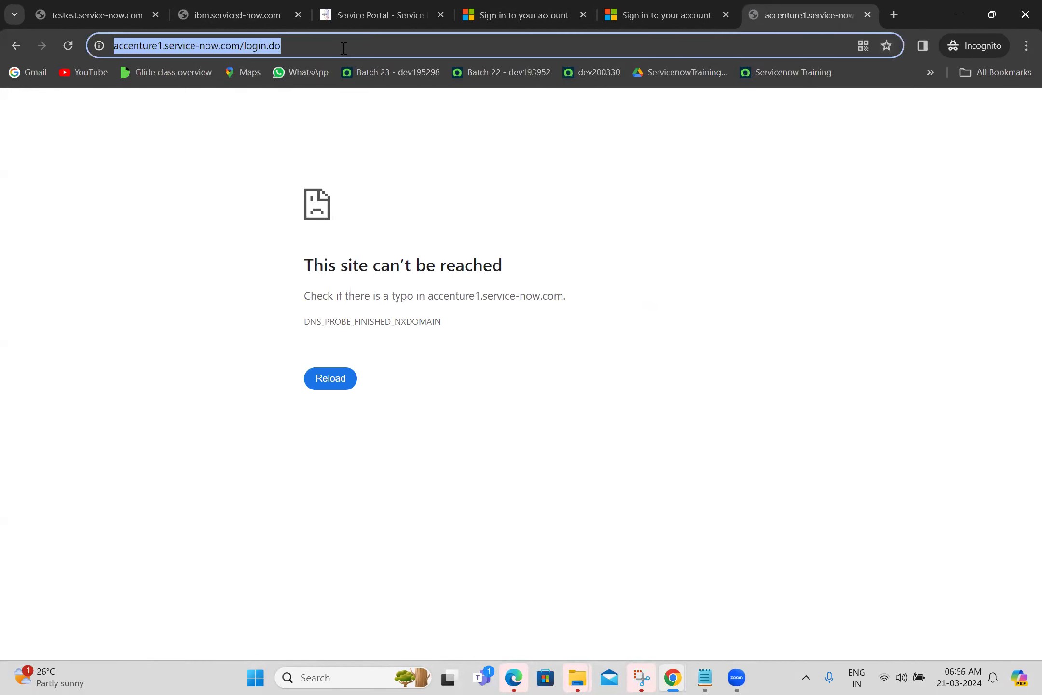
{"action": "left_click", "coordinate": [891, 16]}
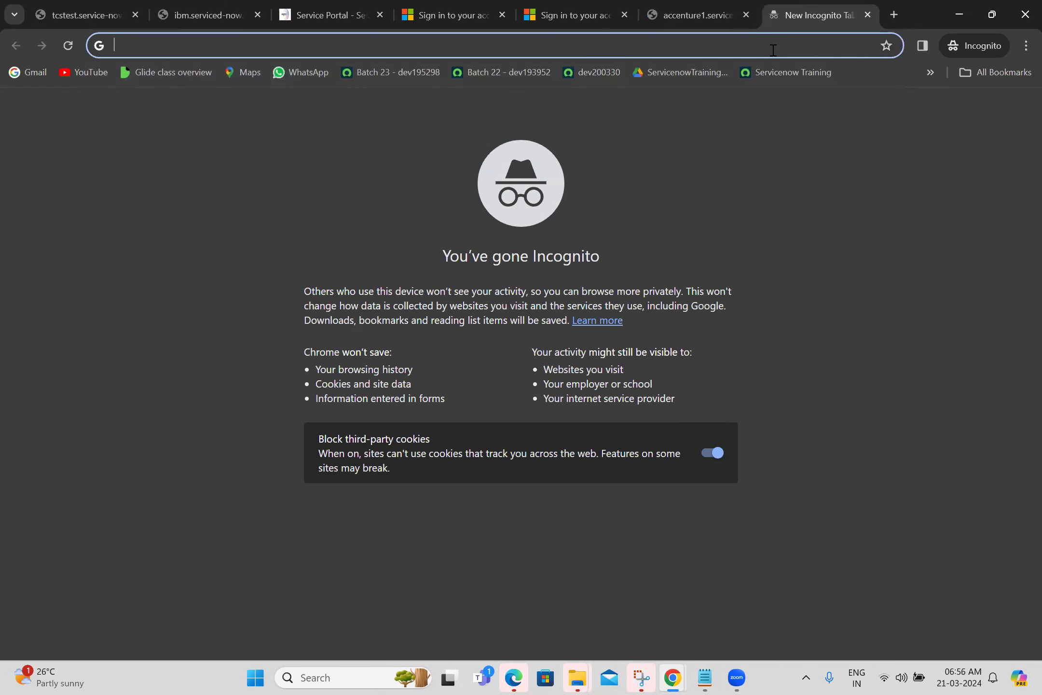
{"action": "type", "text": "arlo"}
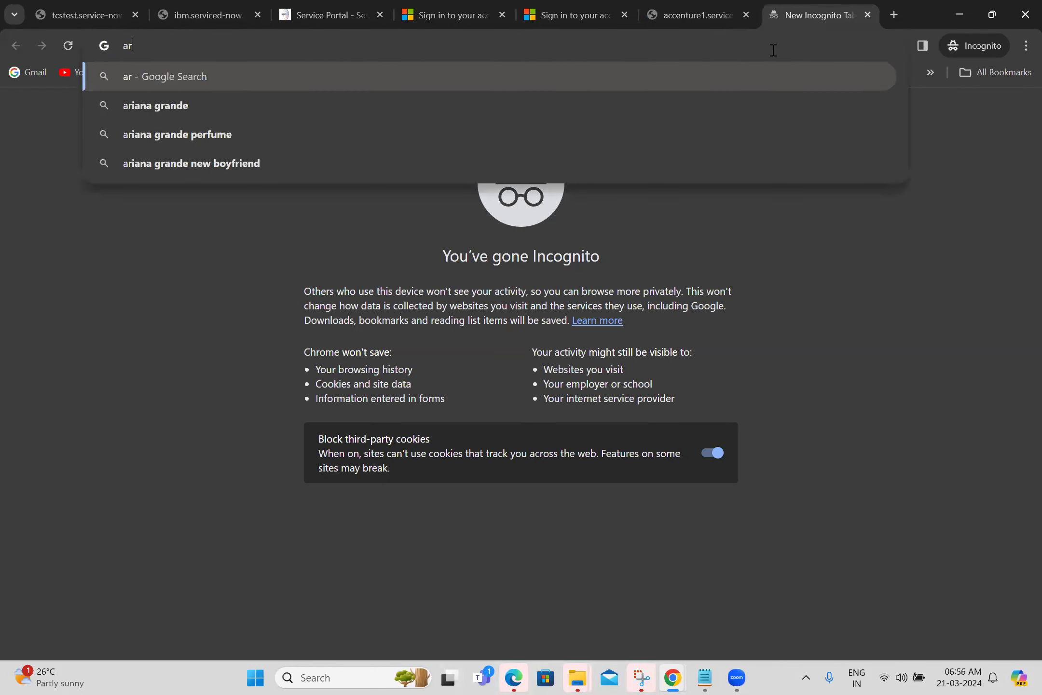